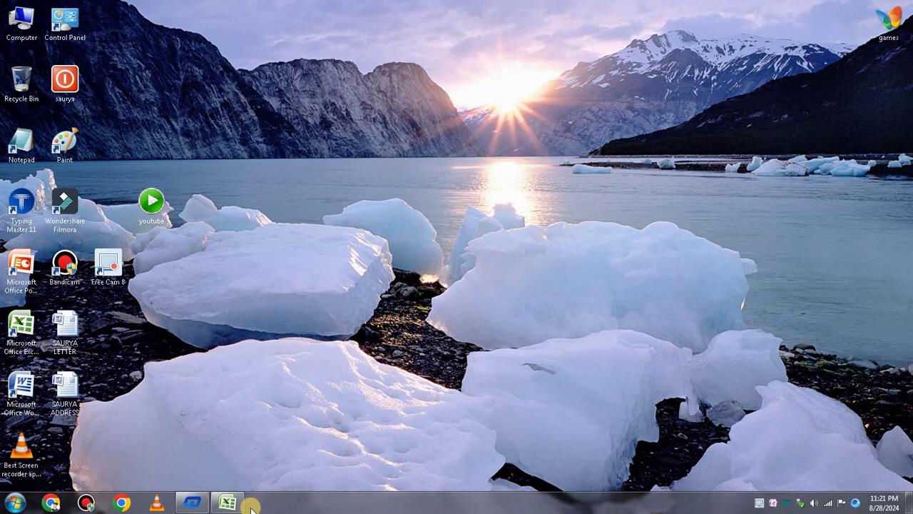
Restore the Book1 Excel window from the taskbar so it fills the desktop
{"action": "left_click", "coordinate": [228, 503]}
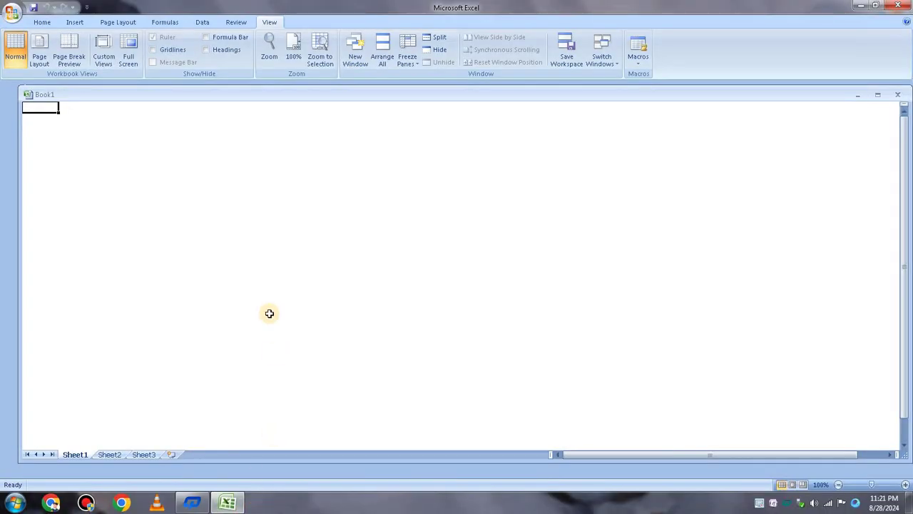
{"action": "left_click", "coordinate": [42, 22]}
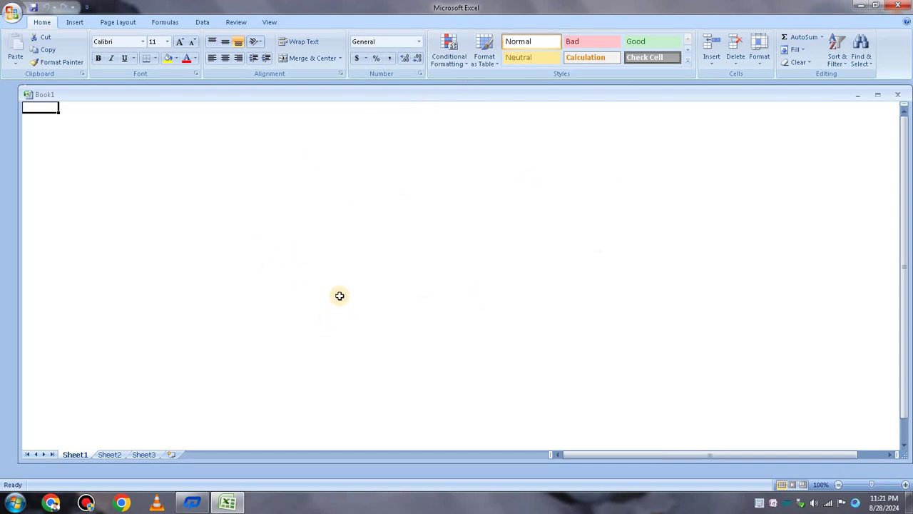
{"action": "left_click", "coordinate": [279, 232]}
{"action": "left_click", "coordinate": [249, 207]}
{"action": "left_click", "coordinate": [420, 194]}
{"action": "left_click", "coordinate": [589, 165]}
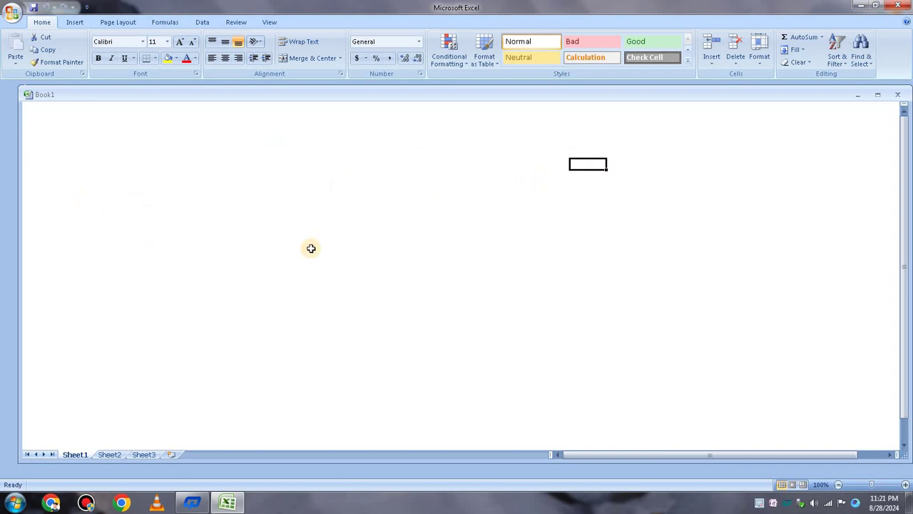
{"action": "left_click_drag", "start_coordinate": [184, 243], "coordinate": [290, 397]}
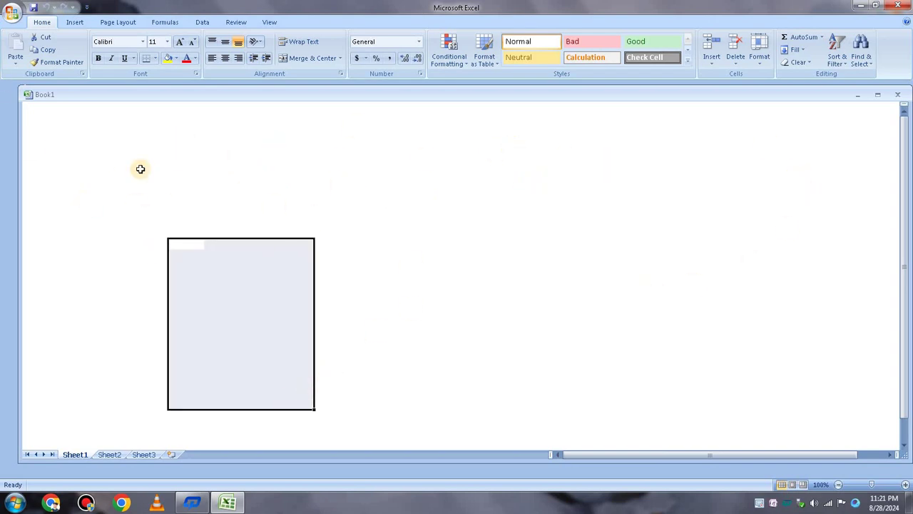
{"action": "left_click_drag", "start_coordinate": [102, 138], "coordinate": [806, 396]}
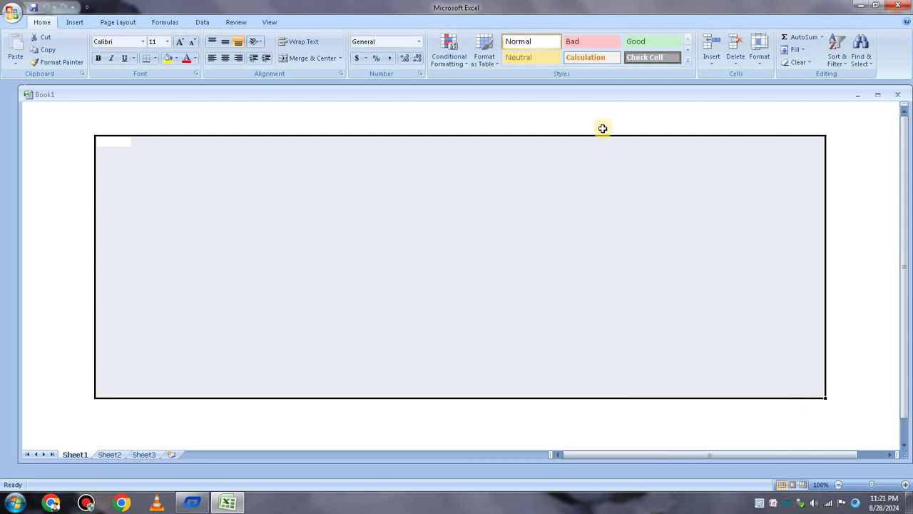
{"action": "left_click", "coordinate": [593, 119]}
{"action": "left_click_drag", "start_coordinate": [52, 114], "coordinate": [778, 309]}
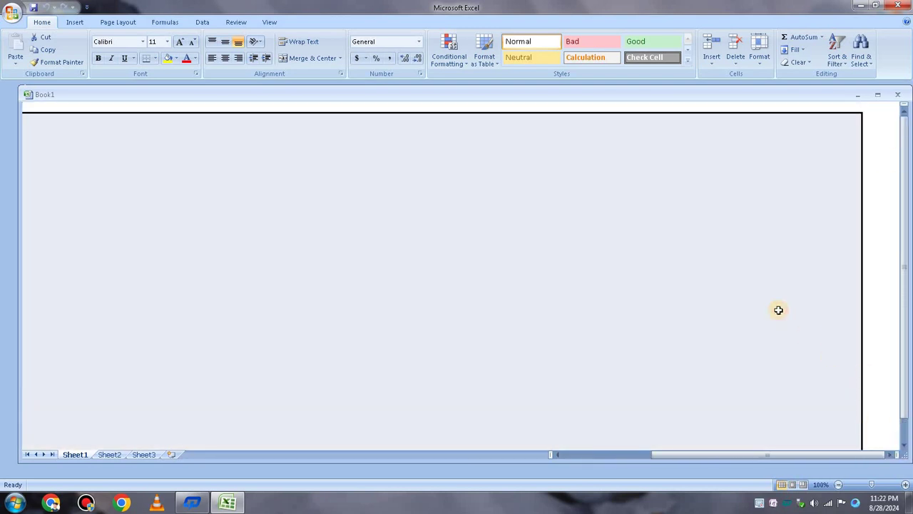
{"action": "left_click", "coordinate": [876, 155]}
{"action": "left_click", "coordinate": [649, 131]}
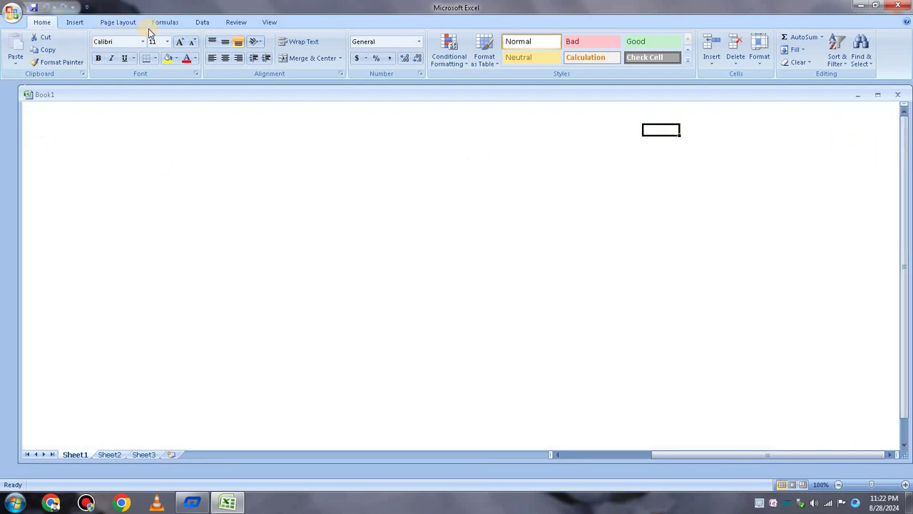
{"action": "left_click", "coordinate": [270, 23]}
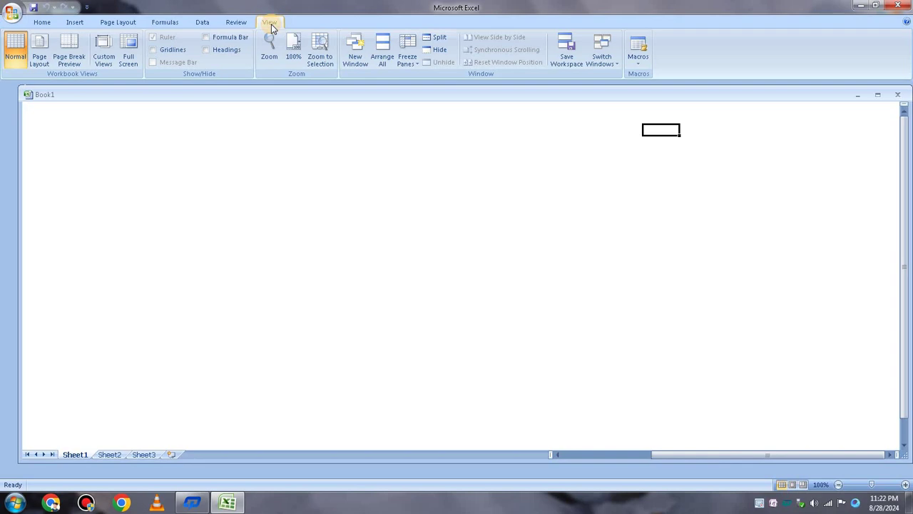
Turn on gridlines and row/column headings, then begin entering 1 in cell J1
{"action": "left_click", "coordinate": [152, 50]}
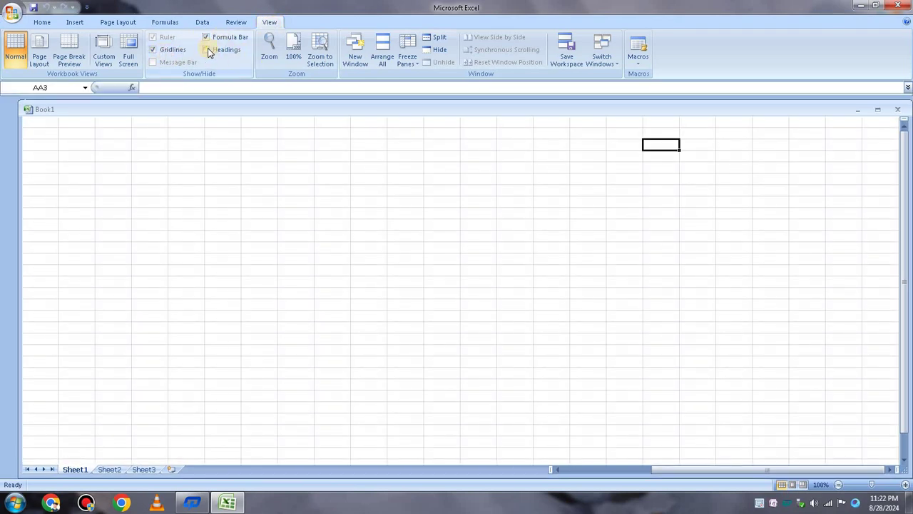
{"action": "left_click", "coordinate": [206, 50]}
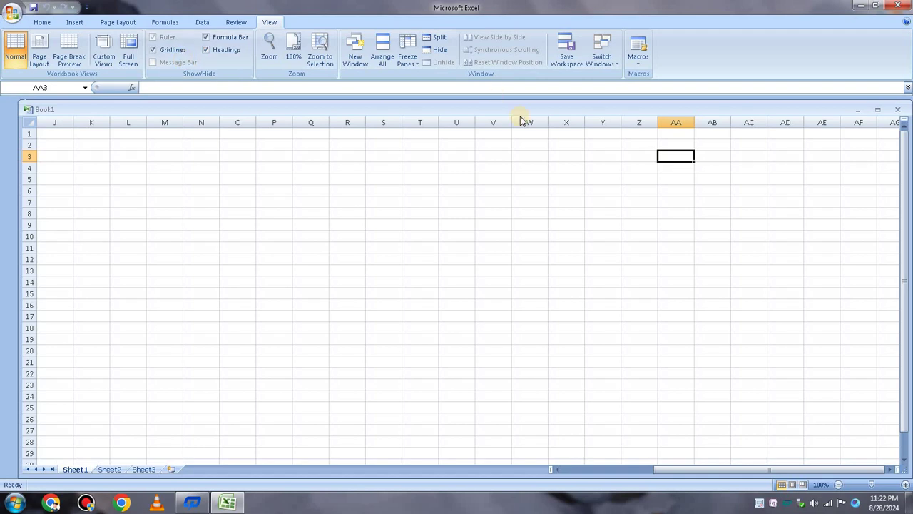
{"action": "left_click", "coordinate": [49, 23]}
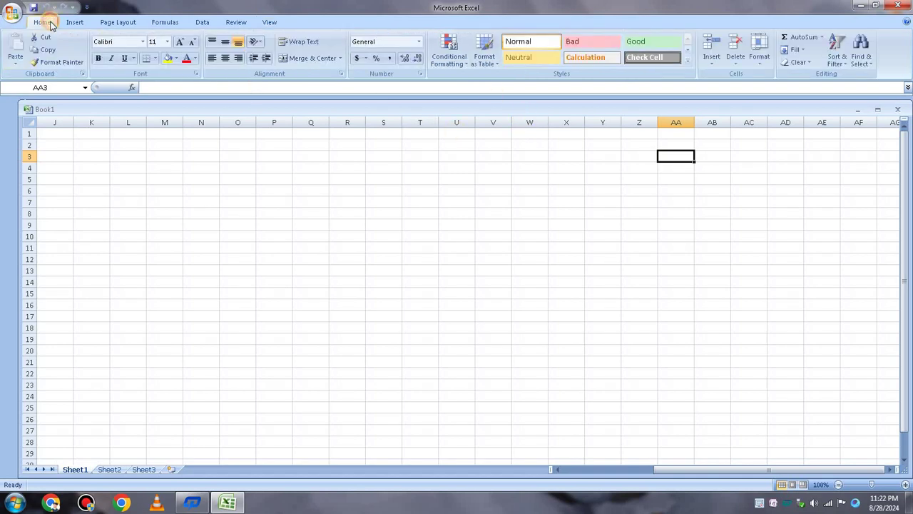
{"action": "left_click", "coordinate": [56, 135]}
{"action": "type", "text": "1"}
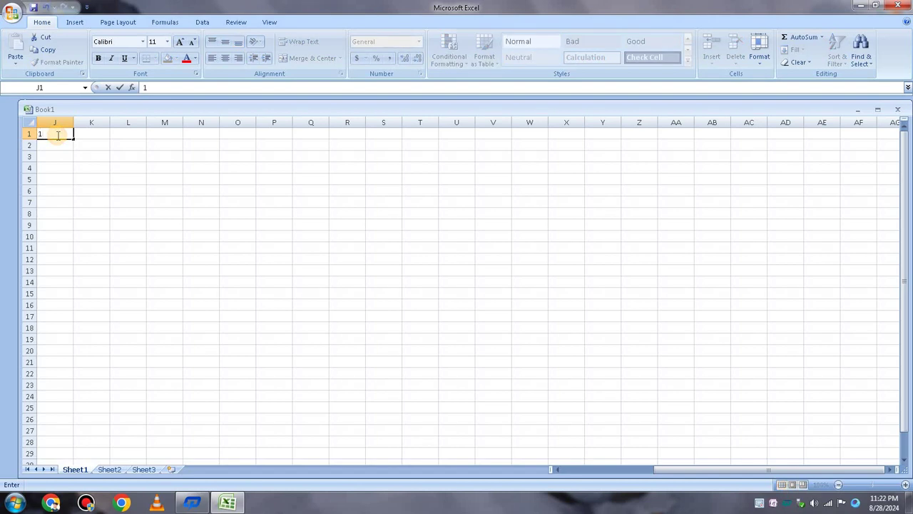
Number J1:J11 from 1 to 11 with a 1, 2 series fill, then start K1
{"action": "left_click", "coordinate": [50, 144]}
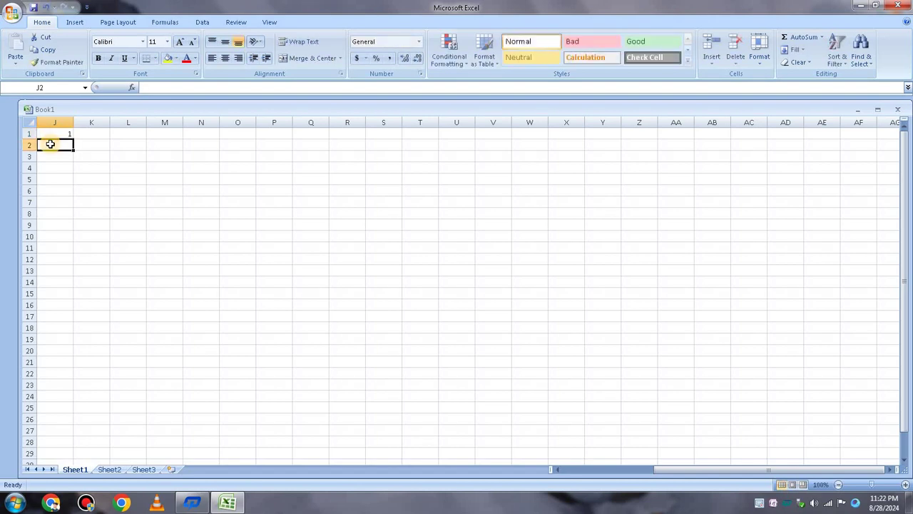
{"action": "type", "text": "2"}
{"action": "left_click", "coordinate": [118, 141]}
{"action": "mouse_move", "coordinate": [61, 135]}
{"action": "left_mouse_down"}
{"action": "mouse_move", "coordinate": [74, 149]}
{"action": "mouse_move", "coordinate": [60, 249]}
{"action": "left_mouse_up"}
{"action": "left_click", "coordinate": [157, 214]}
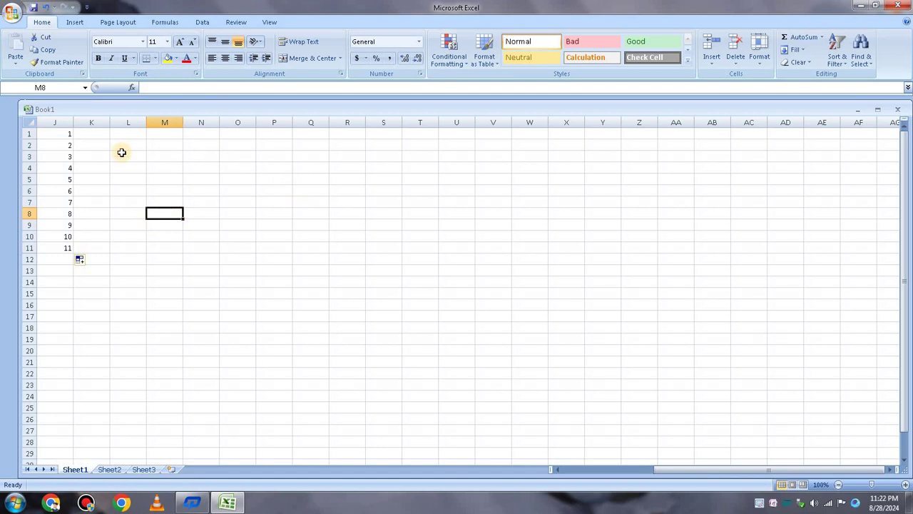
{"action": "left_click", "coordinate": [96, 133]}
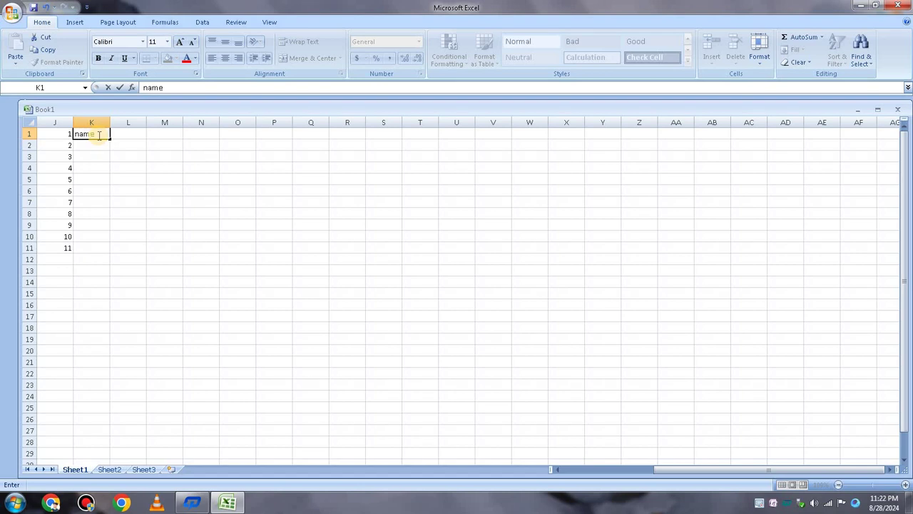
Enter headings name, math, eng, gk, total and average across K1:P1, then start K2
{"action": "key", "text": "Tab"}
{"action": "type", "text": "m"}
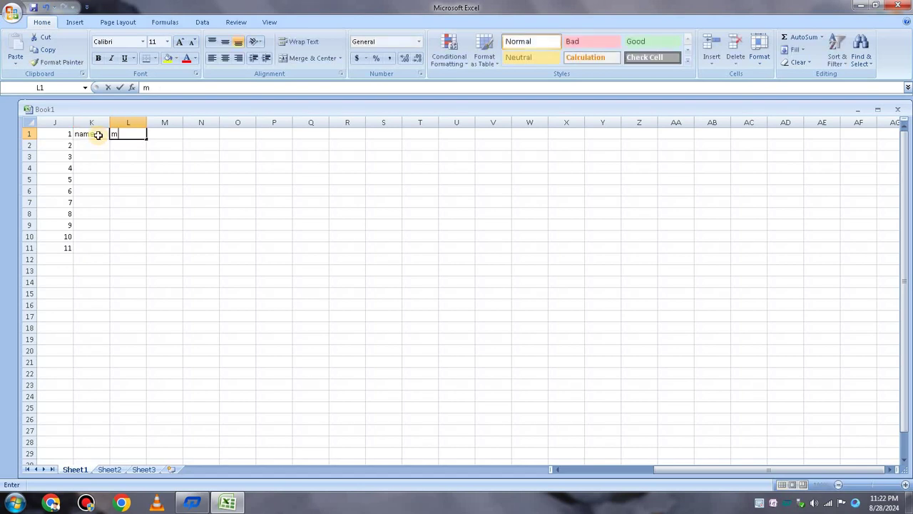
{"action": "type", "text": "ath"}
{"action": "key", "text": "Tab"}
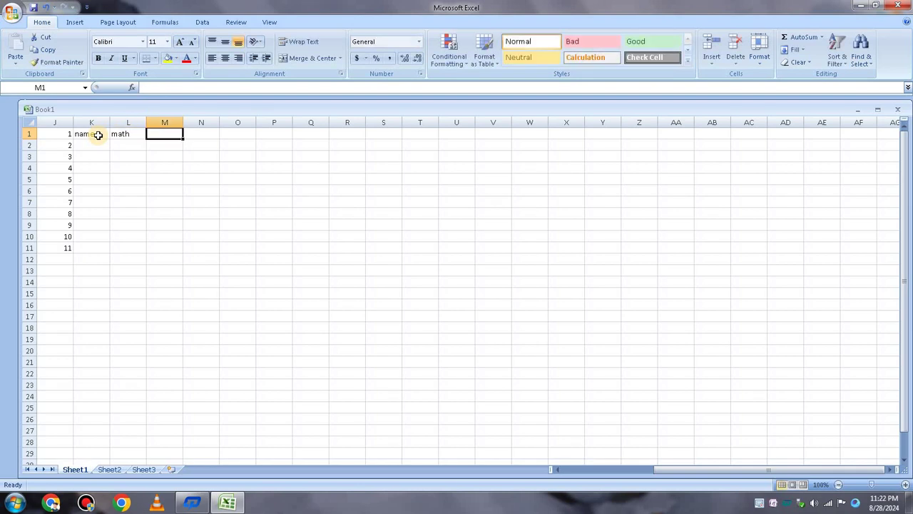
{"action": "type", "text": "eng"}
{"action": "key", "text": "Tab"}
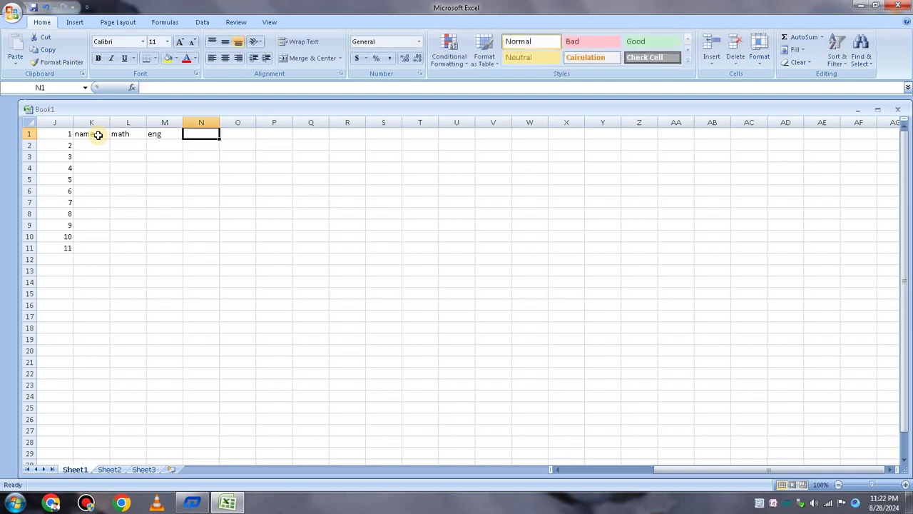
{"action": "type", "text": "gk"}
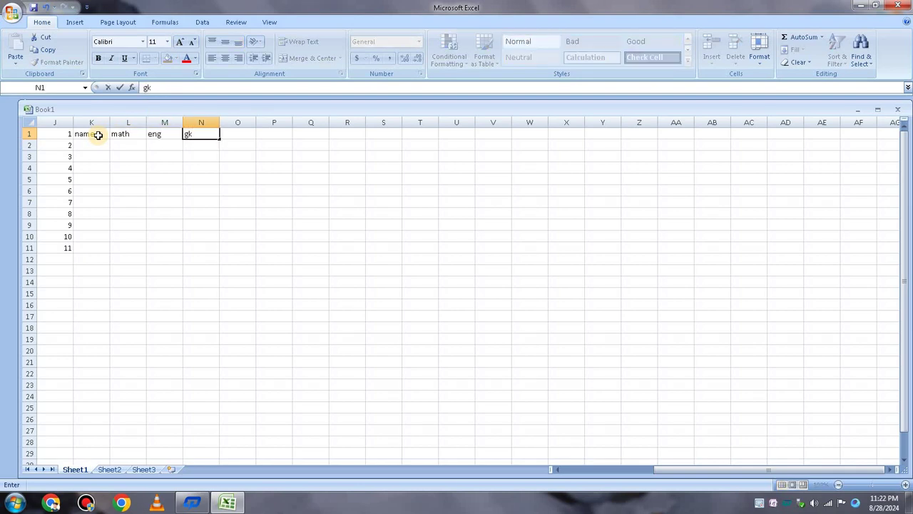
{"action": "left_click", "coordinate": [246, 134]}
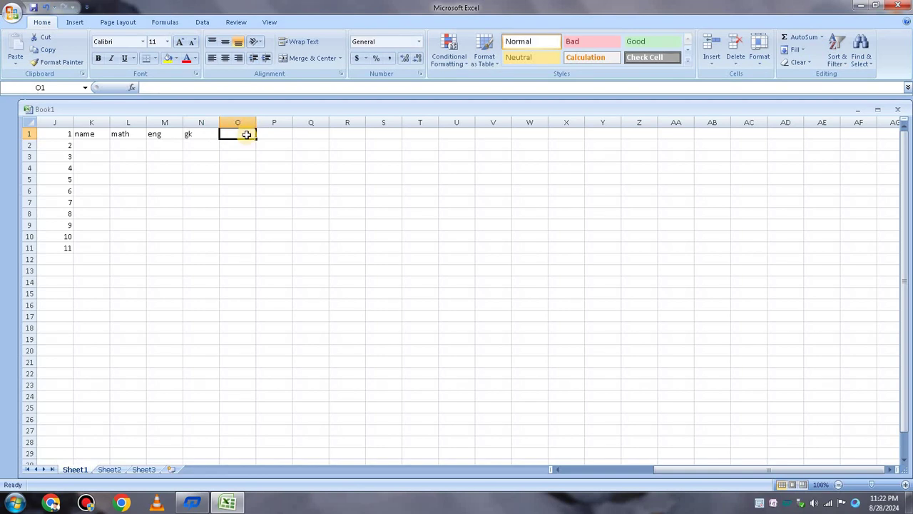
{"action": "type", "text": "total"}
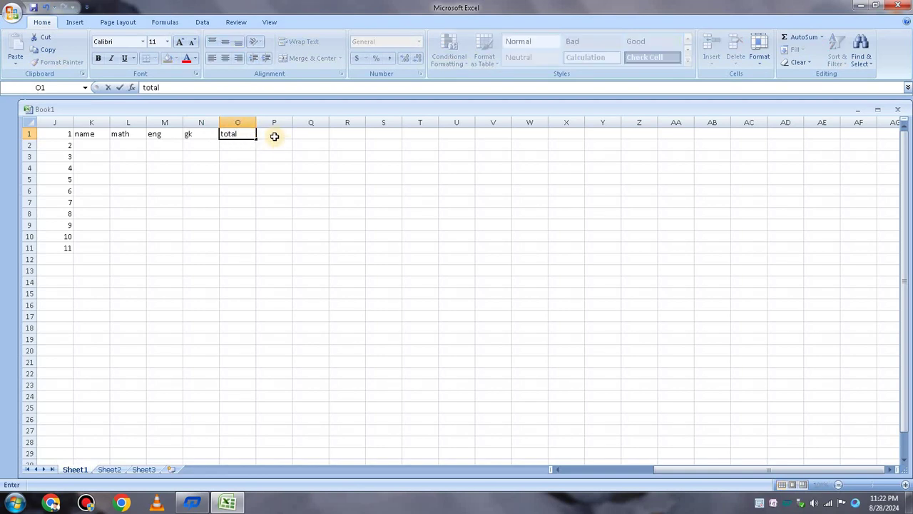
{"action": "left_click", "coordinate": [275, 134]}
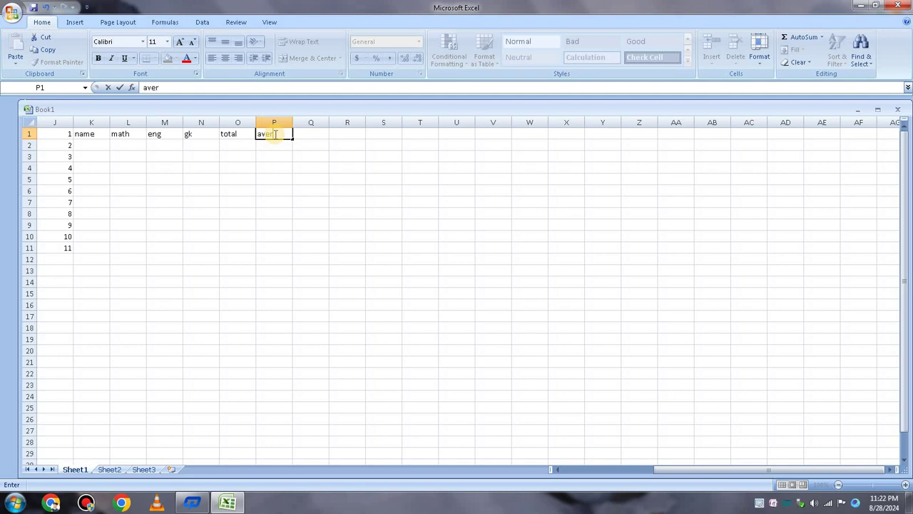
{"action": "left_click", "coordinate": [309, 157]}
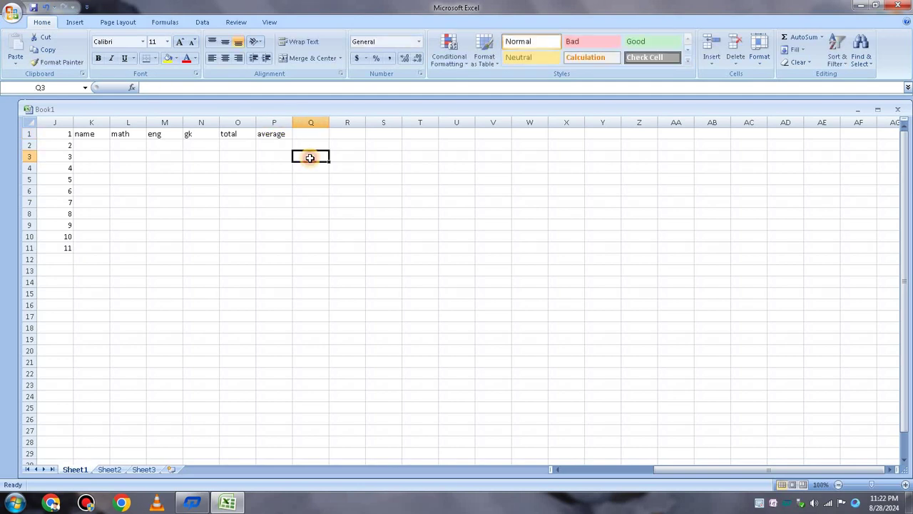
{"action": "left_click", "coordinate": [86, 147]}
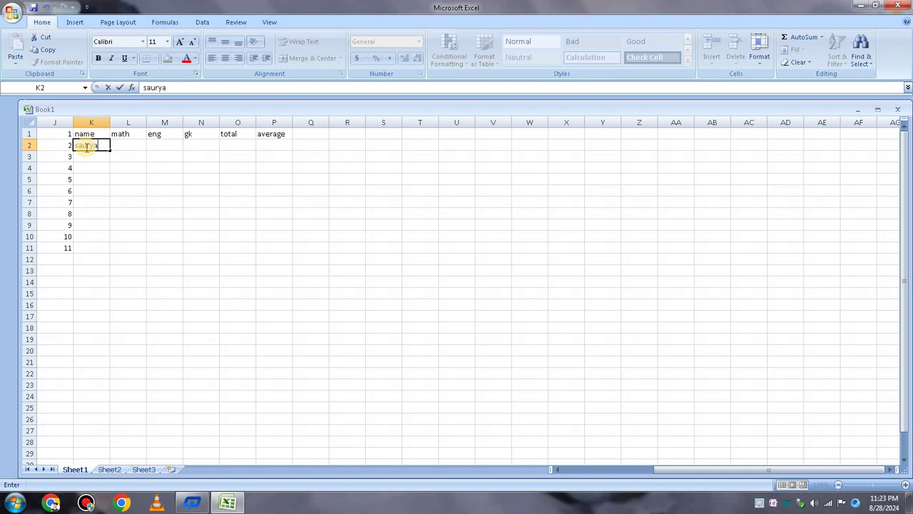
Enter the next student names down K3:K6, correcting a typo in K6
{"action": "key", "text": "Return"}
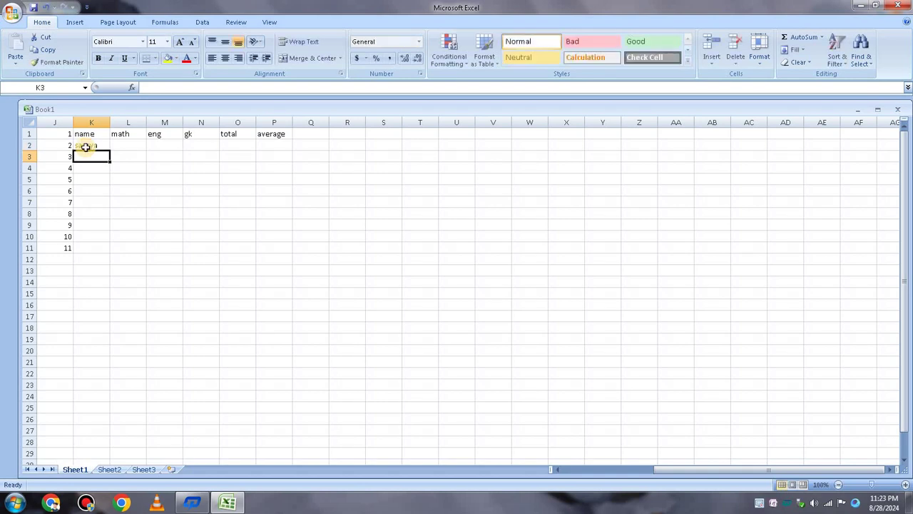
{"action": "type", "text": "virat"}
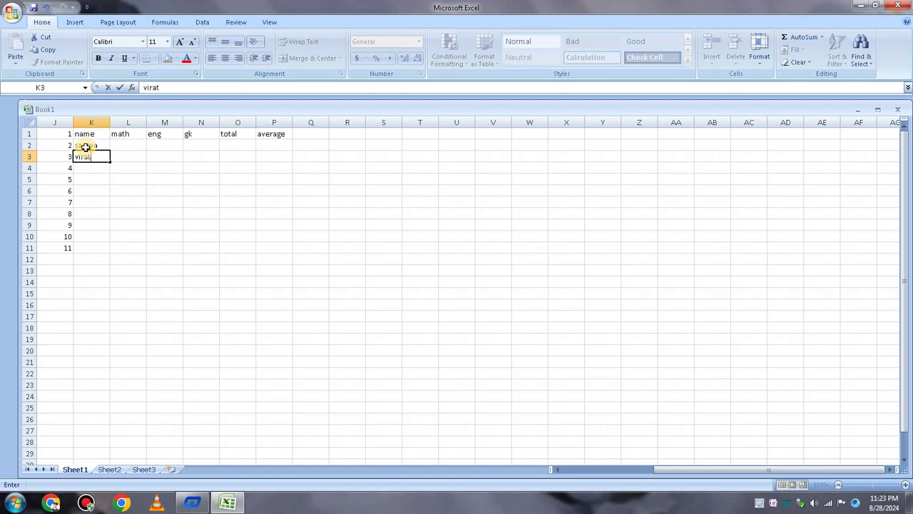
{"action": "key", "text": "Return"}
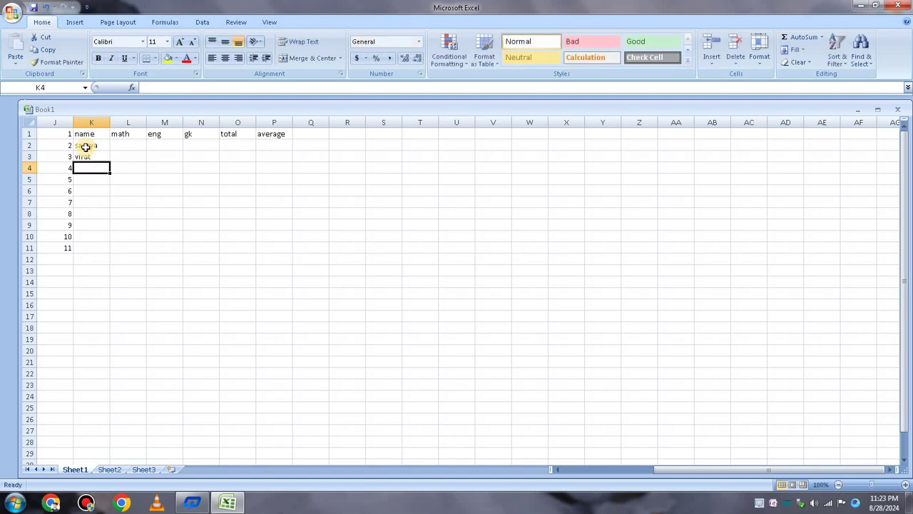
{"action": "type", "text": "sikhar"}
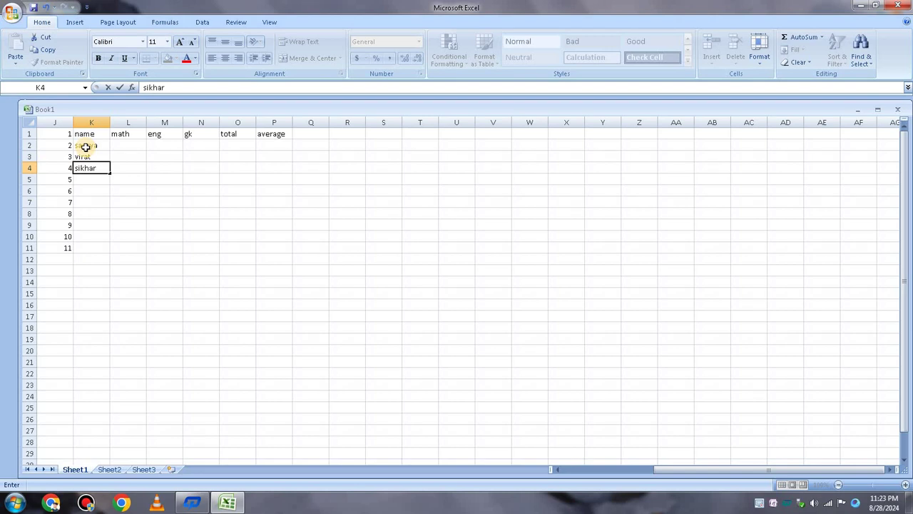
{"action": "key", "text": "Return"}
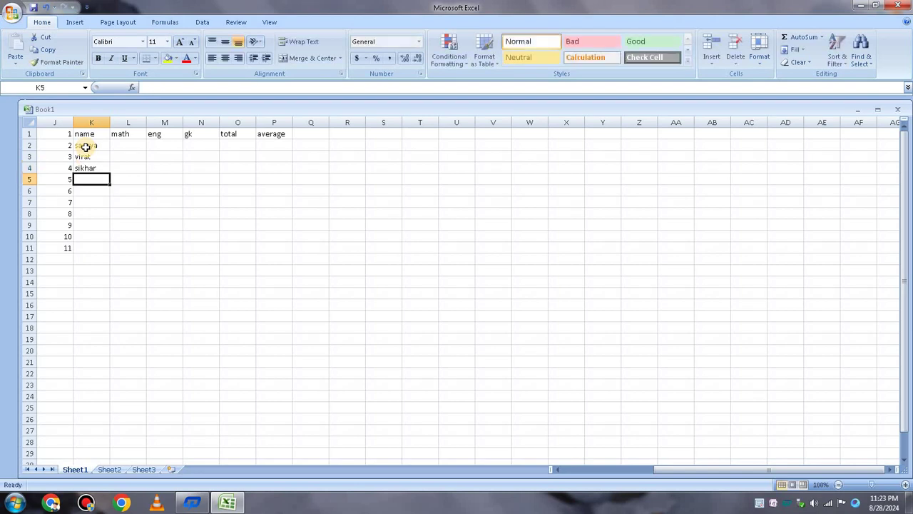
{"action": "type", "text": "dhoni"}
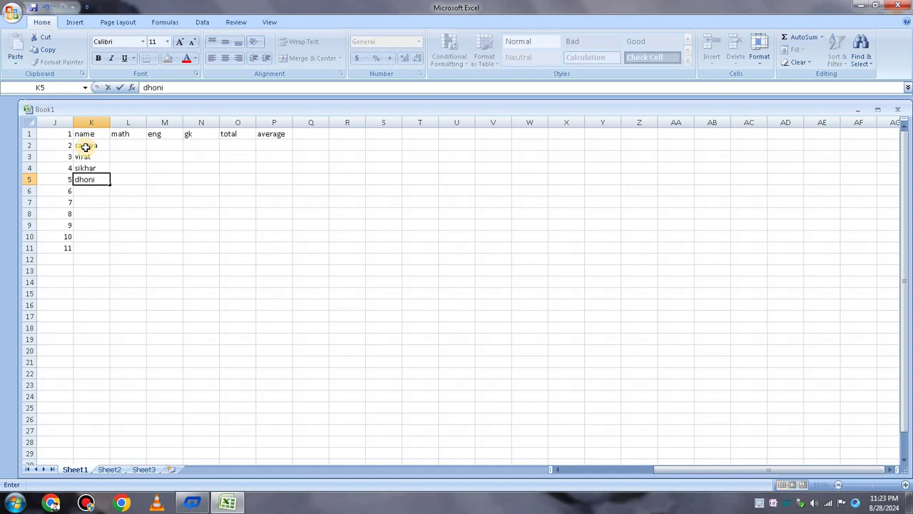
{"action": "key", "text": "Return"}
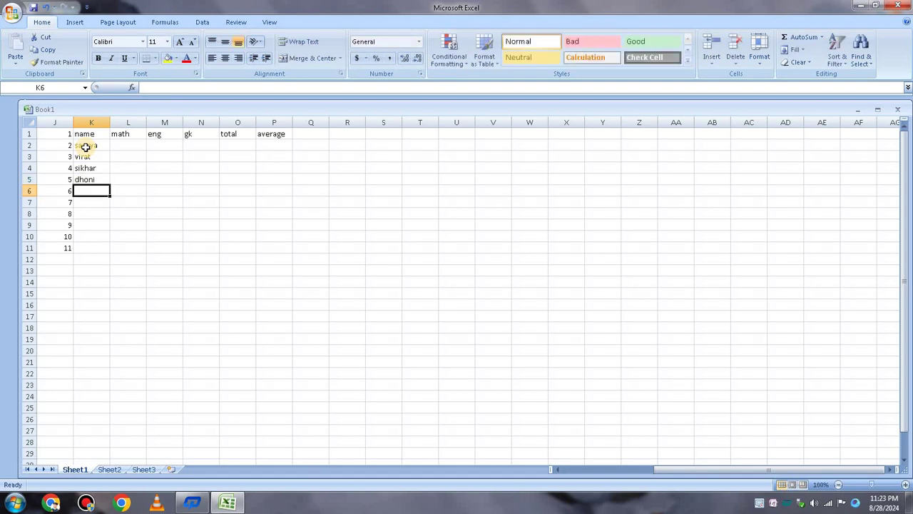
{"action": "type", "text": "poandya"}
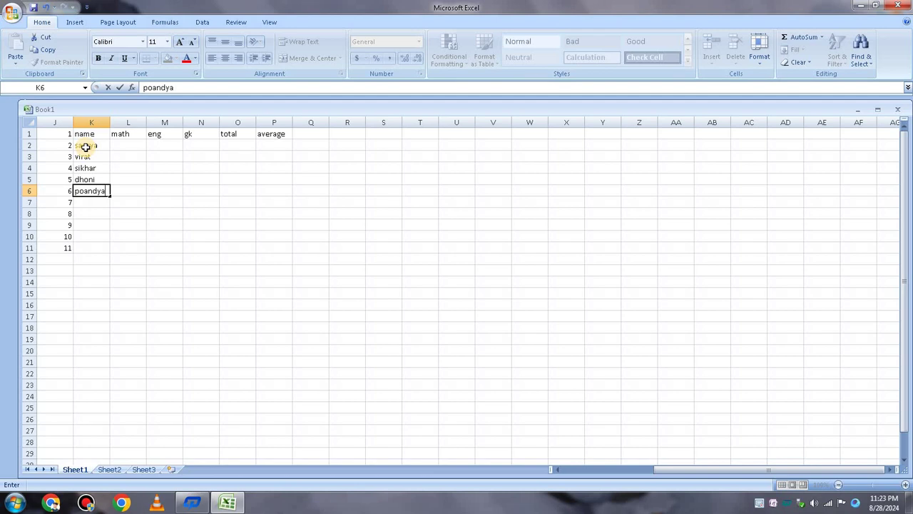
{"action": "key", "text": "BackSpace"}
{"action": "key", "text": "BackSpace"}
{"action": "key", "text": "BackSpace"}
{"action": "key", "text": "Return"}
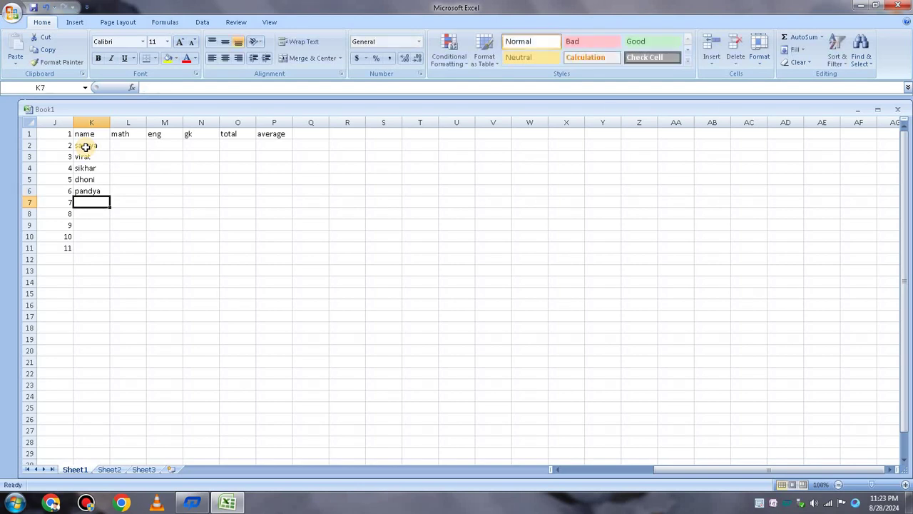
Enter the remaining student names in K7:K11 and make row 1 taller
{"action": "type", "text": "rohit"}
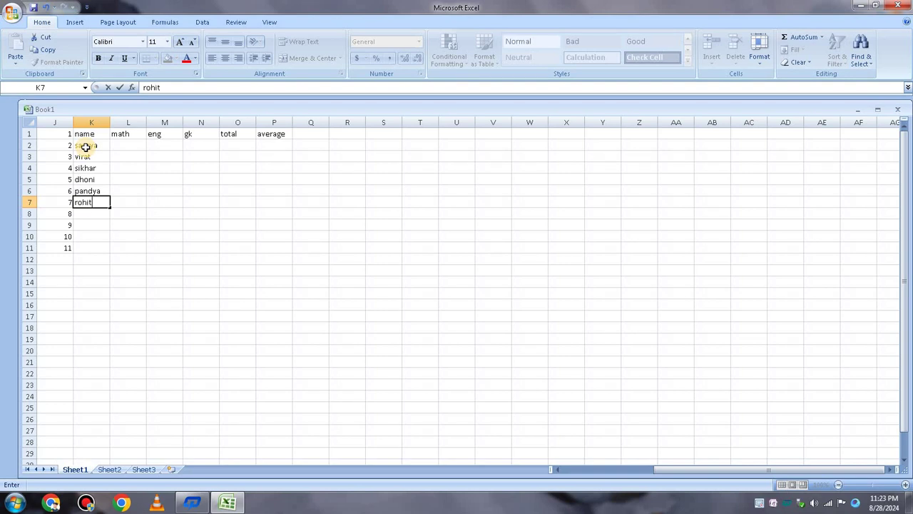
{"action": "key", "text": "Return"}
{"action": "type", "text": "r"}
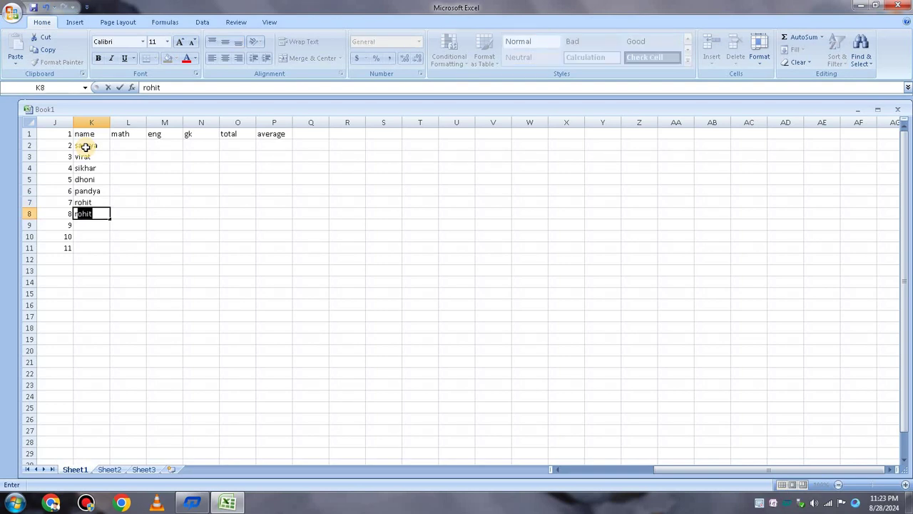
{"action": "type", "text": "aina"}
{"action": "key", "text": "Return"}
{"action": "type", "text": "yuvraj"}
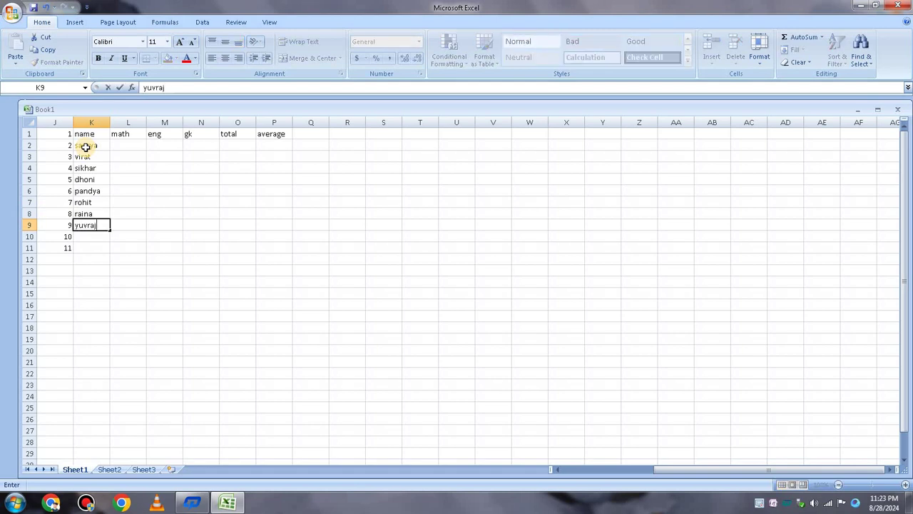
{"action": "key", "text": "Return"}
{"action": "type", "text": "pathan"}
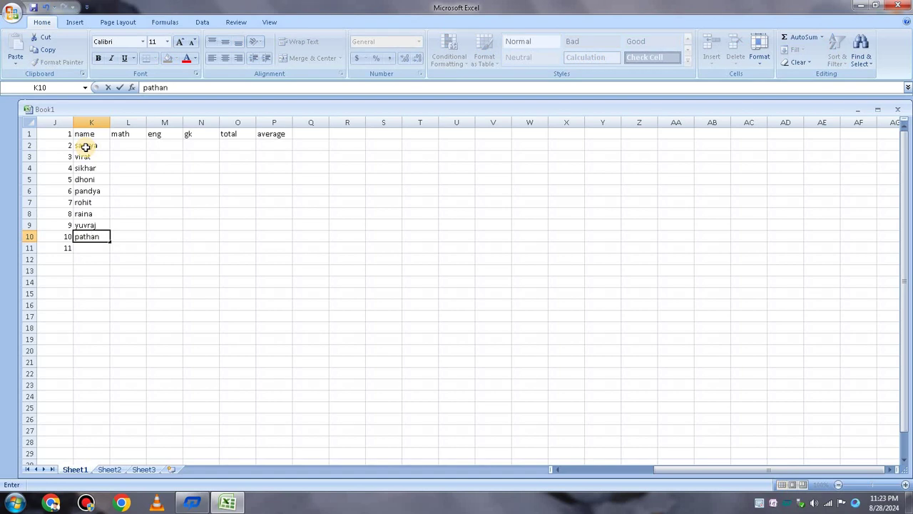
{"action": "key", "text": "Return"}
{"action": "type", "text": "bumrah"}
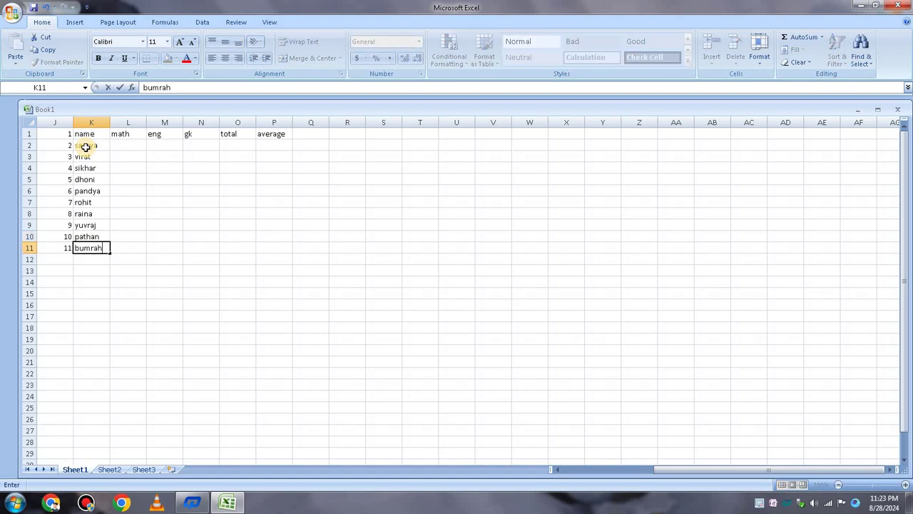
{"action": "left_click", "coordinate": [140, 200]}
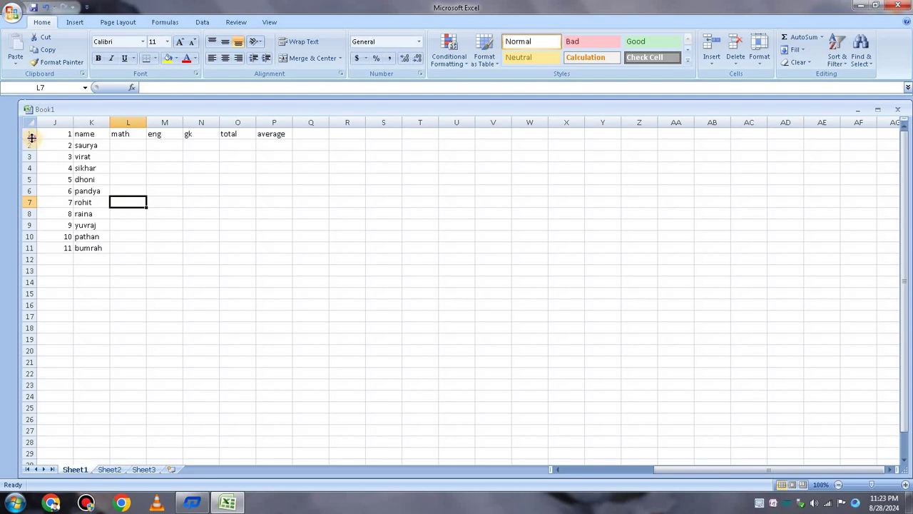
{"action": "left_click_drag", "start_coordinate": [31, 139], "coordinate": [31, 149]}
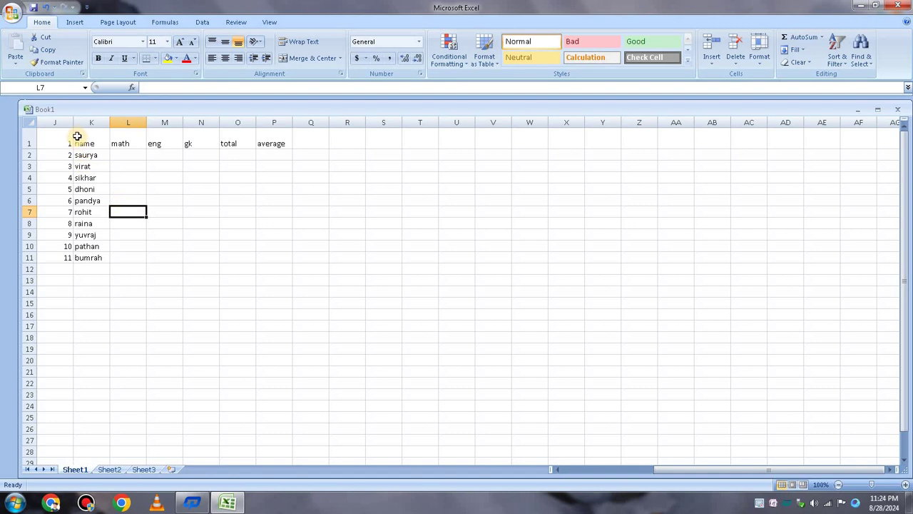
{"action": "left_click_drag", "start_coordinate": [77, 135], "coordinate": [80, 258]}
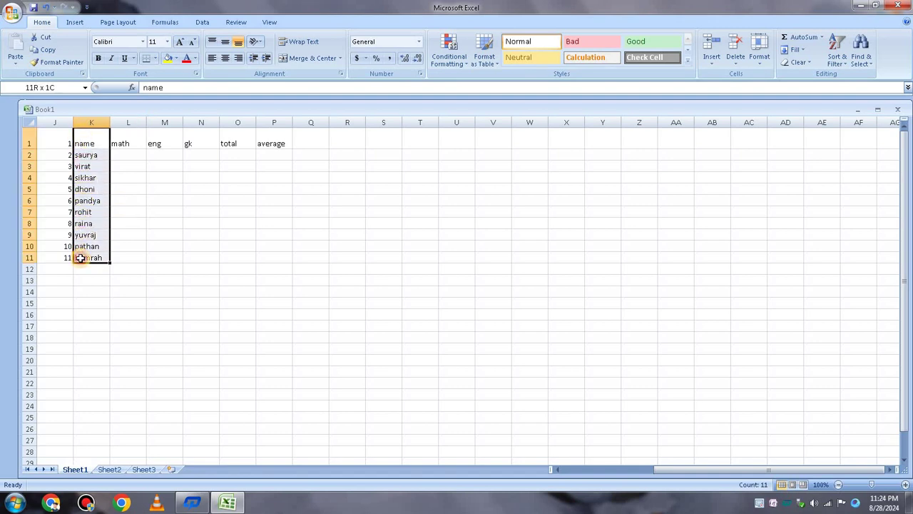
Apply the Algerian font to the names in K1:K11 and widen column K
{"action": "left_click", "coordinate": [143, 41]}
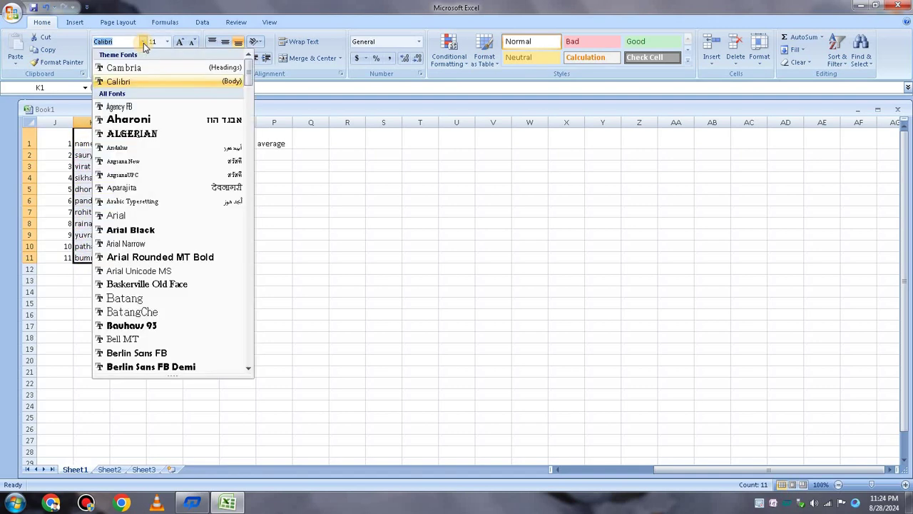
{"action": "left_click", "coordinate": [130, 133]}
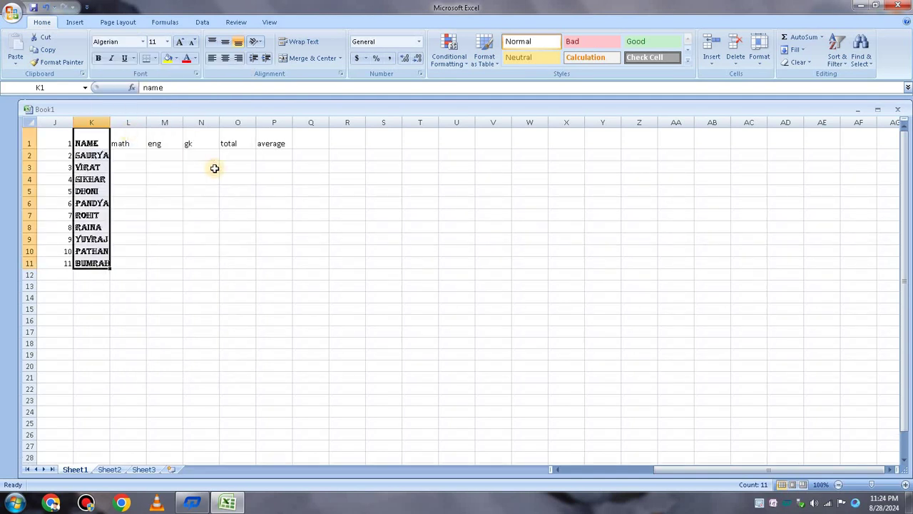
{"action": "left_click", "coordinate": [214, 168]}
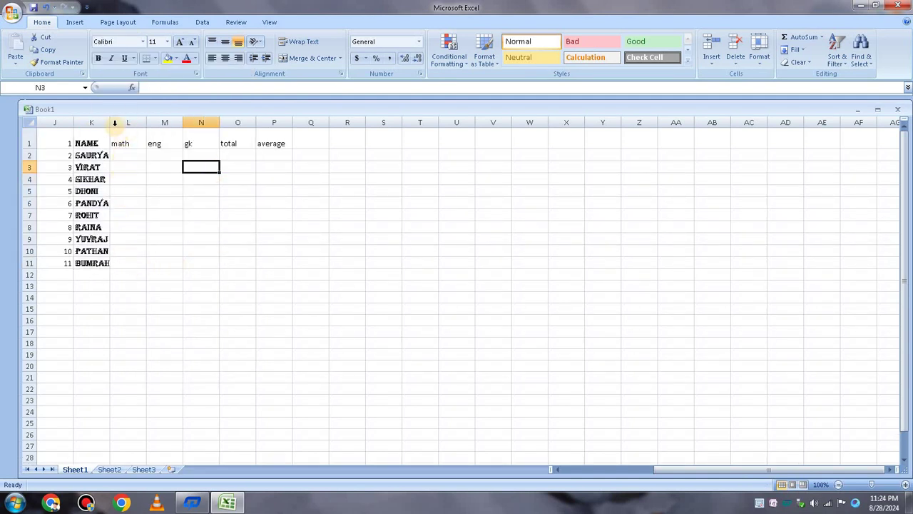
{"action": "left_click_drag", "start_coordinate": [110, 122], "coordinate": [117, 123]}
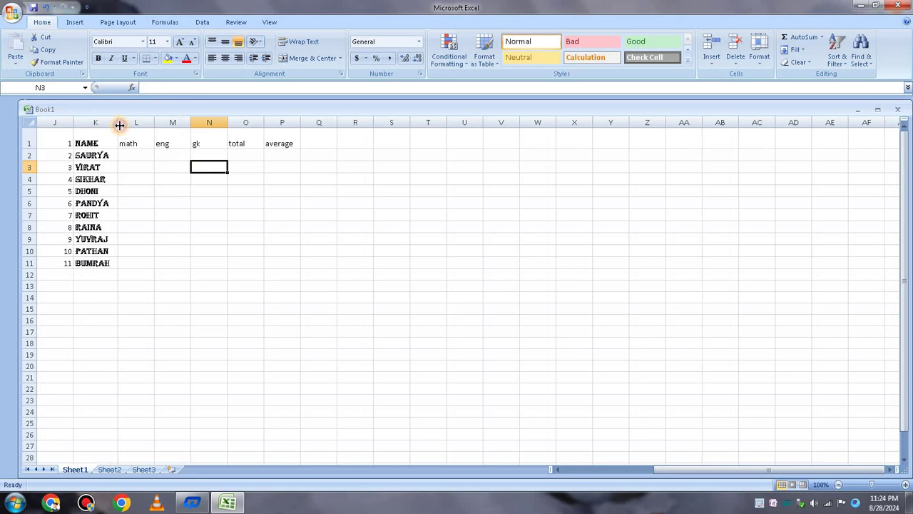
Change the K1:K11 font to Perpetua Titling MT so the names show in capitals
{"action": "left_click_drag", "start_coordinate": [84, 142], "coordinate": [100, 263]}
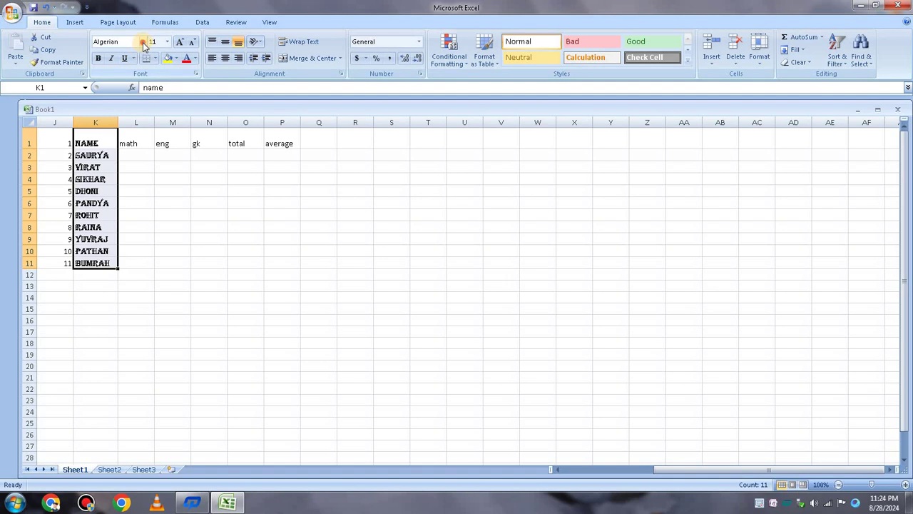
{"action": "left_click", "coordinate": [143, 41]}
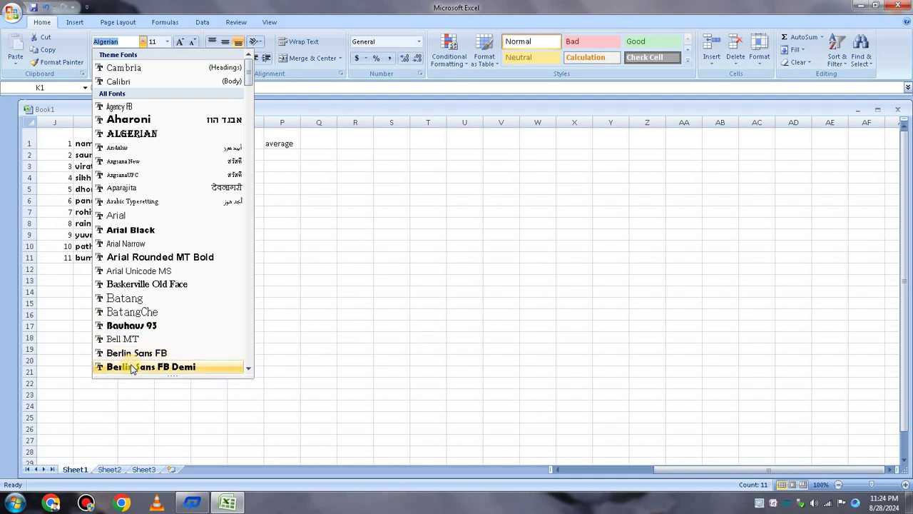
{"action": "left_click", "coordinate": [239, 363]}
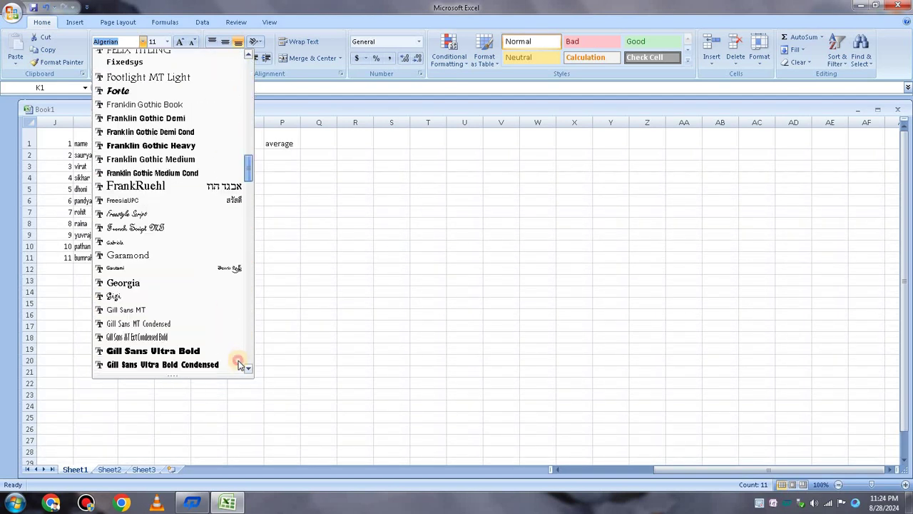
{"action": "scroll", "coordinate": [239, 362], "scroll_direction": "down", "scroll_amount": 10}
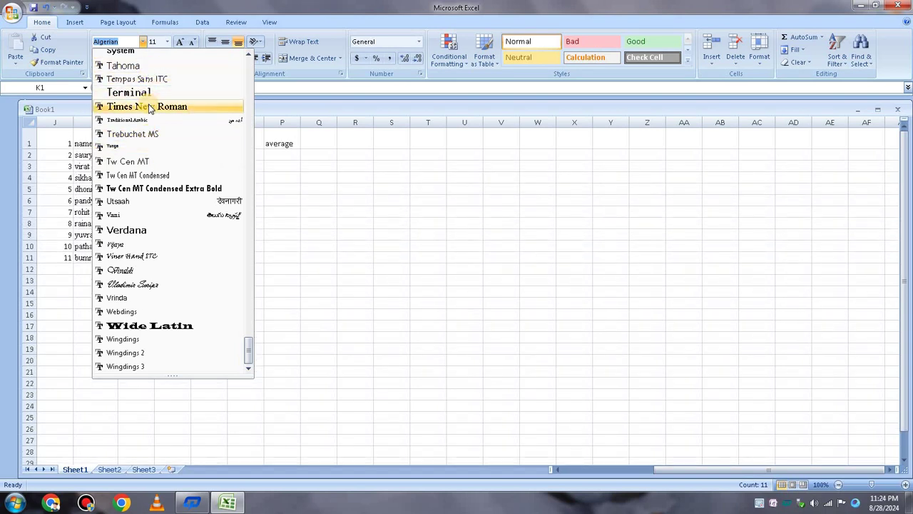
{"action": "left_click_drag", "start_coordinate": [249, 356], "coordinate": [247, 303]}
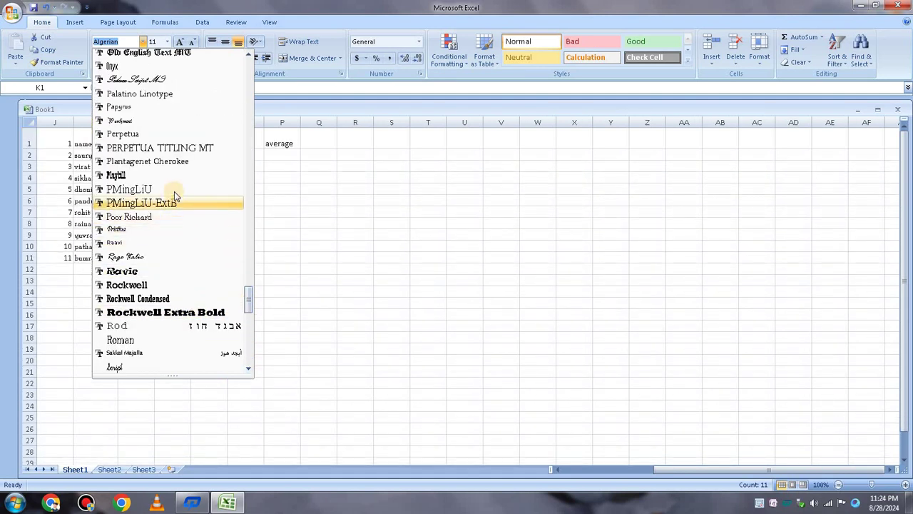
{"action": "left_click", "coordinate": [170, 149]}
{"action": "left_click", "coordinate": [214, 179]}
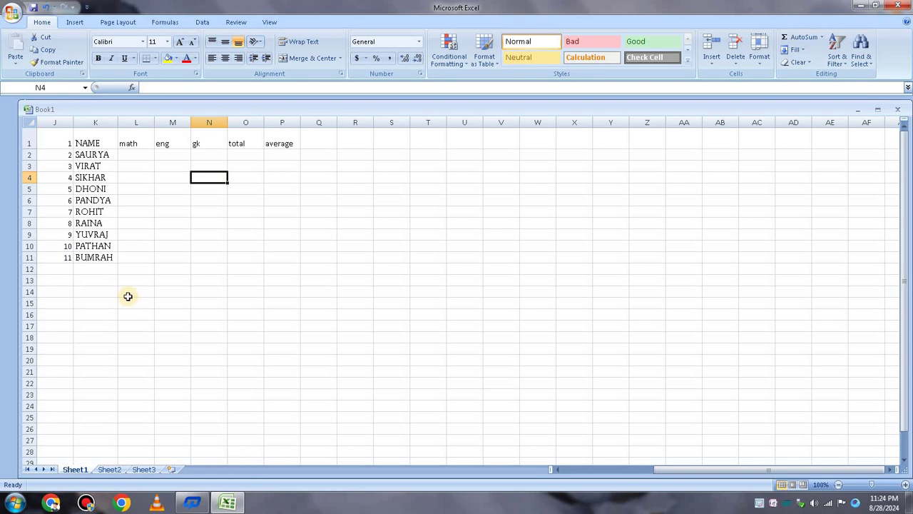
Fill the name cells K1:K11 with yellow
{"action": "left_click_drag", "start_coordinate": [91, 142], "coordinate": [111, 254]}
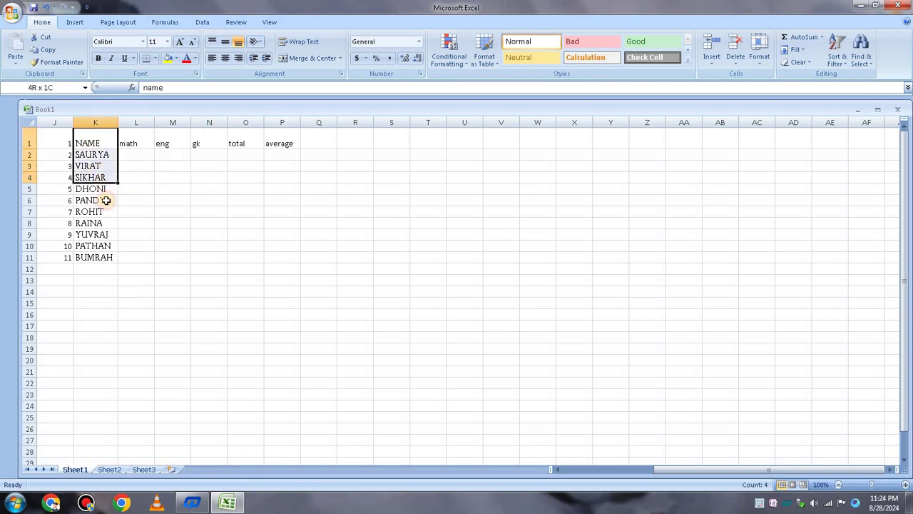
{"action": "left_click", "coordinate": [168, 58]}
{"action": "left_click", "coordinate": [176, 58]}
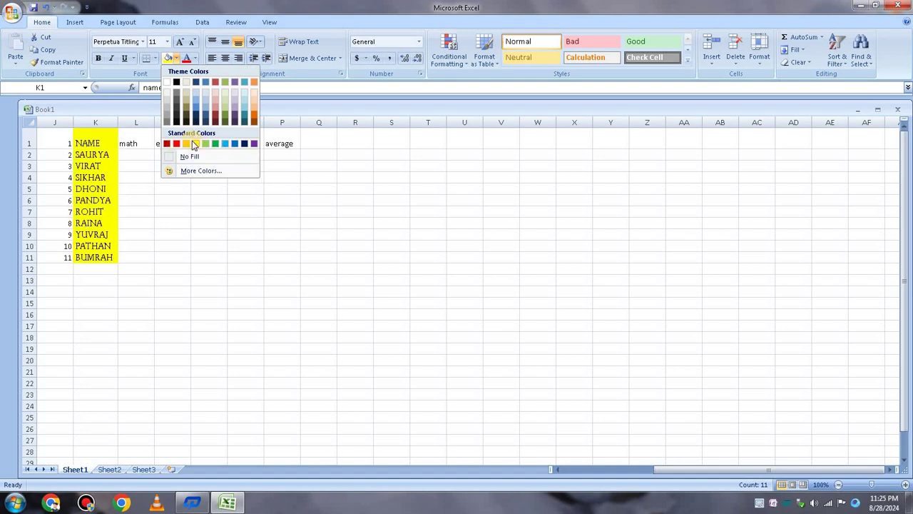
{"action": "left_click", "coordinate": [193, 145]}
{"action": "left_click", "coordinate": [247, 166]}
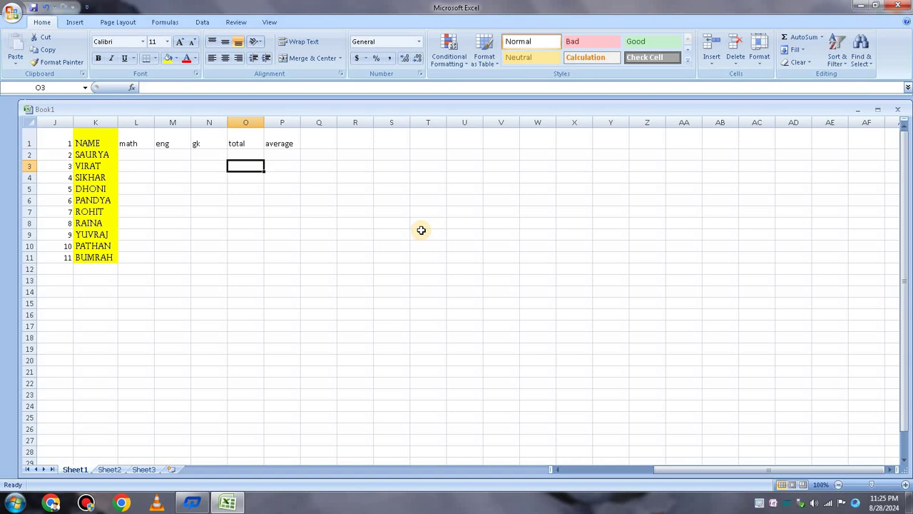
Fill the header row J1:P1 with red
{"action": "mouse_move", "coordinate": [53, 142]}
{"action": "left_mouse_down"}
{"action": "mouse_move", "coordinate": [155, 151]}
{"action": "mouse_move", "coordinate": [293, 144]}
{"action": "left_mouse_up"}
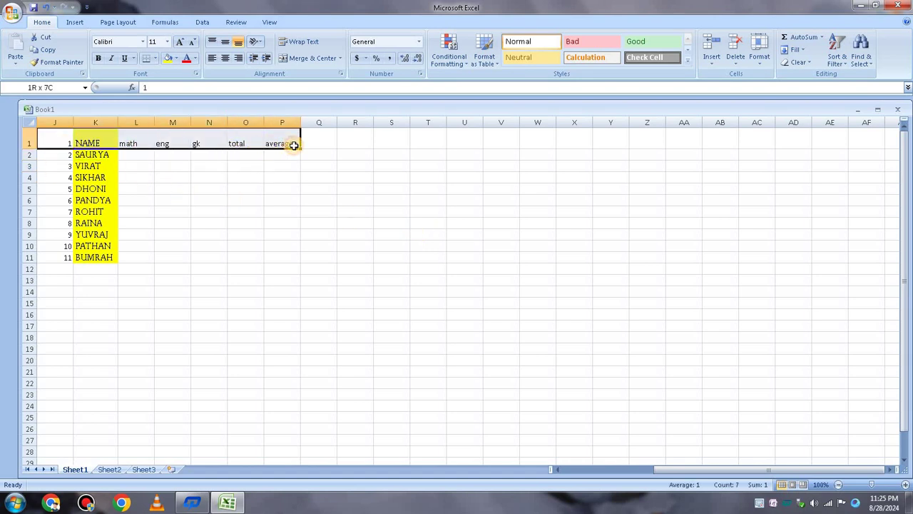
{"action": "left_click", "coordinate": [177, 60]}
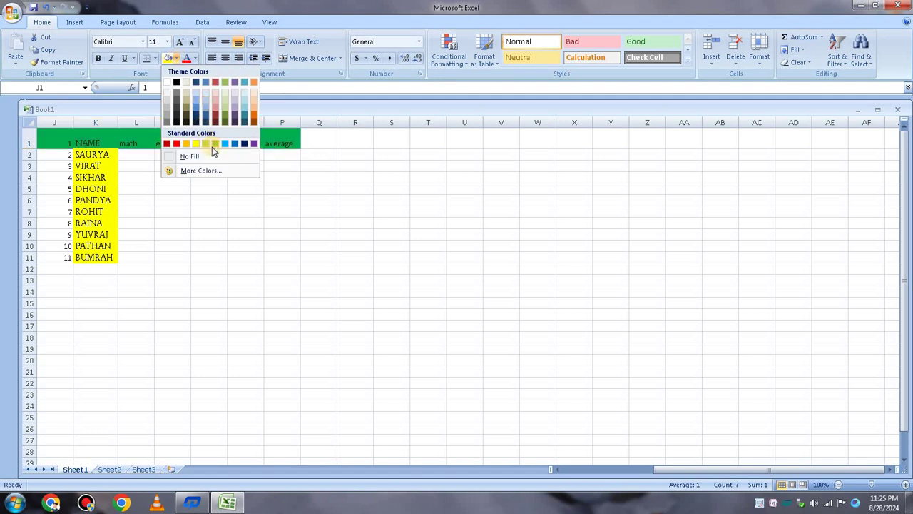
{"action": "left_click", "coordinate": [177, 144]}
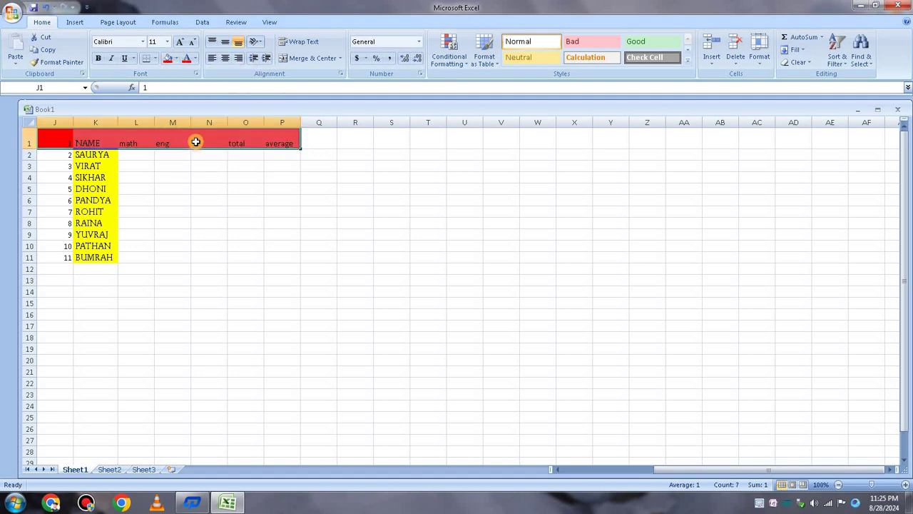
{"action": "left_click", "coordinate": [349, 175]}
Set the header row J1:P1 text to font size 18
{"action": "left_click_drag", "start_coordinate": [65, 137], "coordinate": [281, 143]}
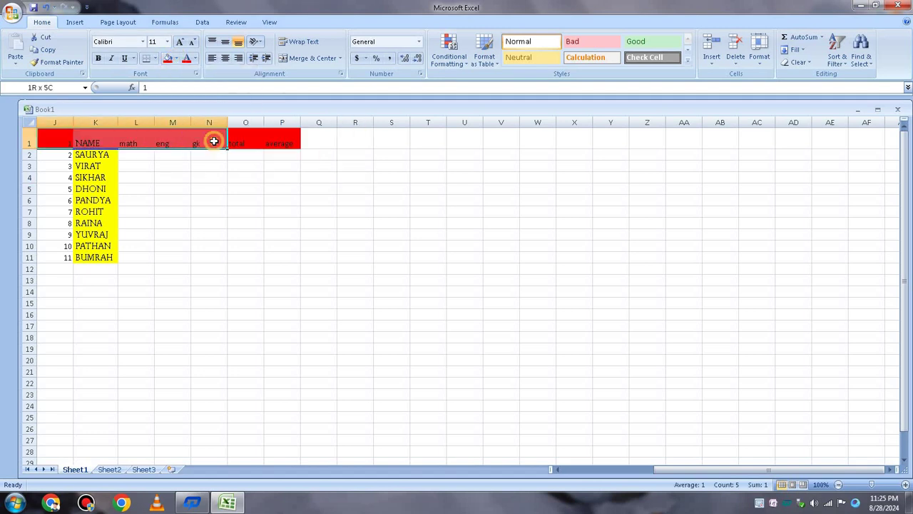
{"action": "left_click", "coordinate": [143, 42]}
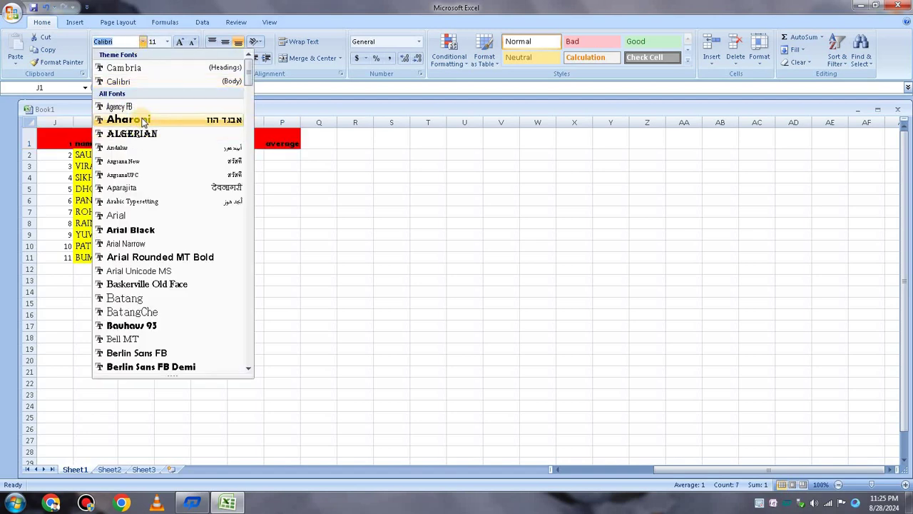
{"action": "left_click", "coordinate": [166, 42]}
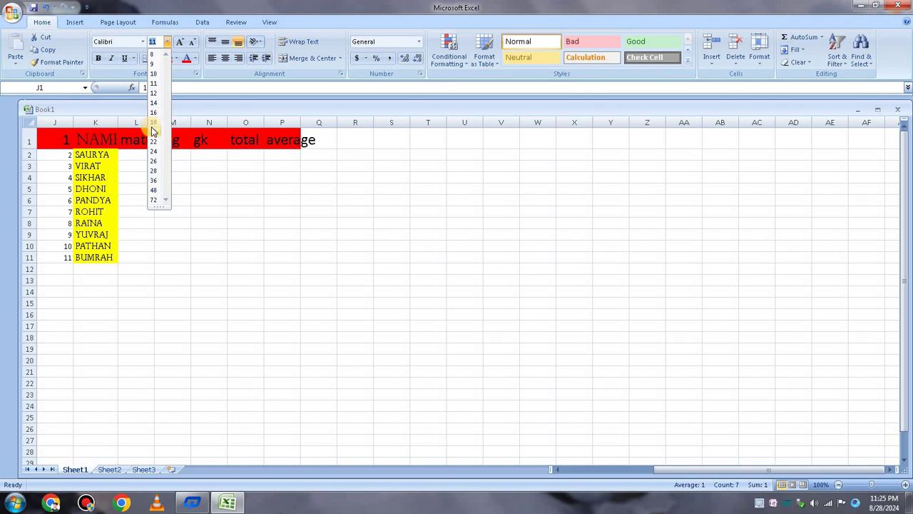
{"action": "left_click", "coordinate": [152, 122]}
{"action": "left_click", "coordinate": [347, 141]}
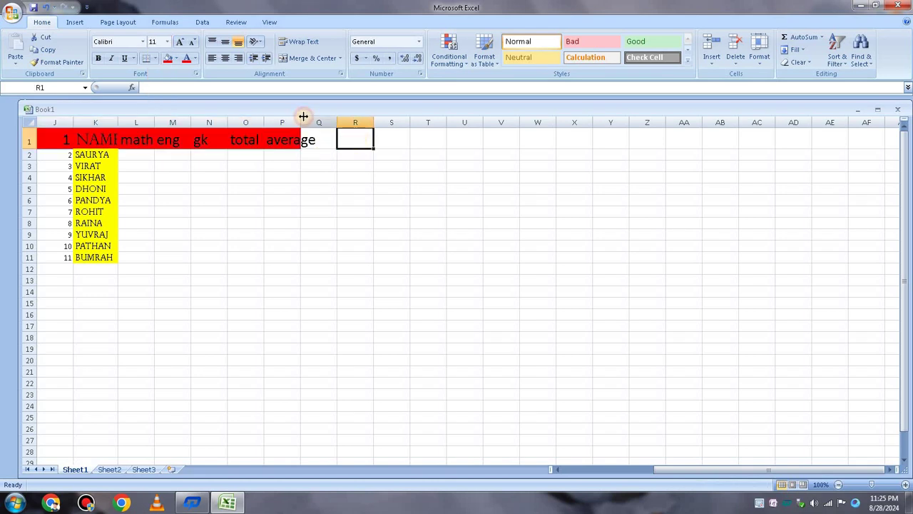
Widen columns P, L and K so the headings and names fit
{"action": "left_click_drag", "start_coordinate": [303, 116], "coordinate": [327, 117]}
{"action": "left_click", "coordinate": [606, 213]}
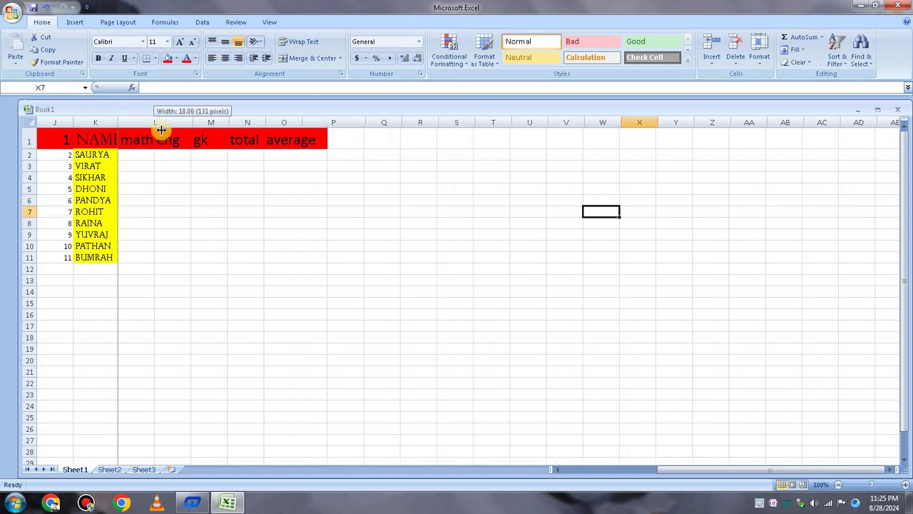
{"action": "left_click_drag", "start_coordinate": [153, 124], "coordinate": [158, 125]}
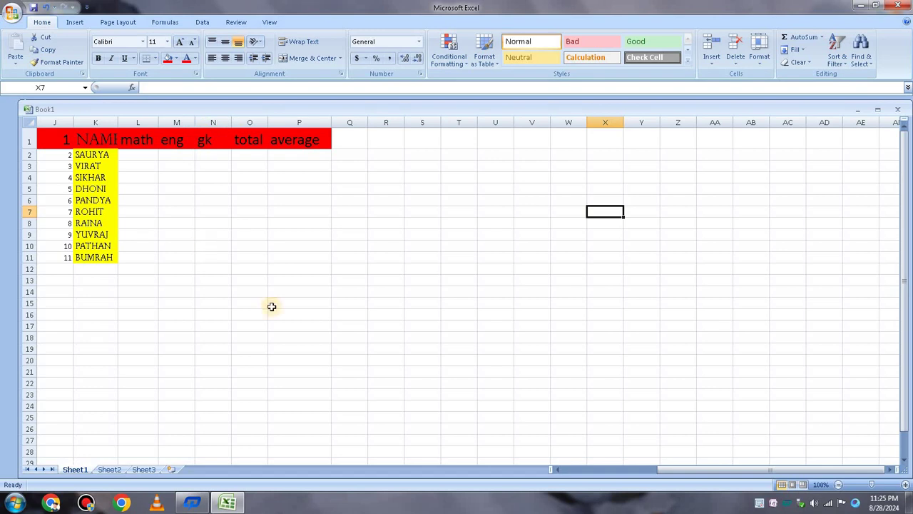
{"action": "left_click", "coordinate": [263, 245]}
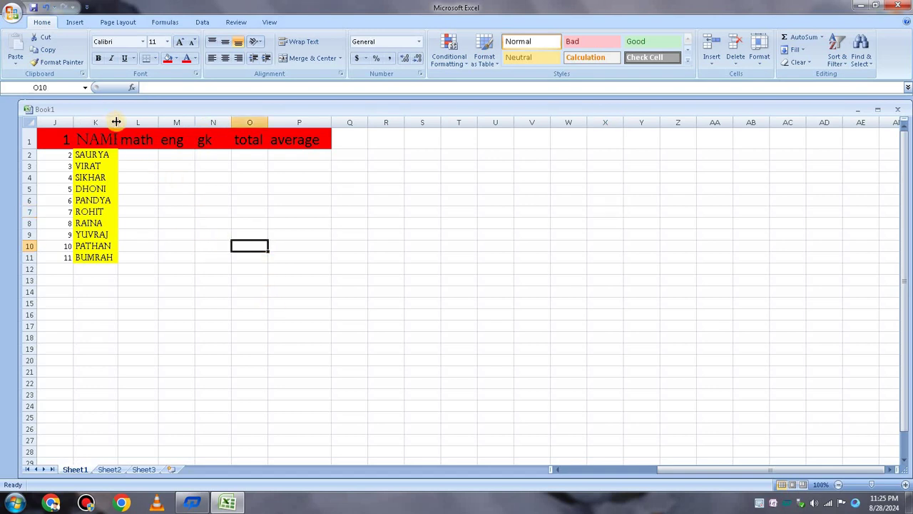
{"action": "left_click_drag", "start_coordinate": [117, 122], "coordinate": [132, 122]}
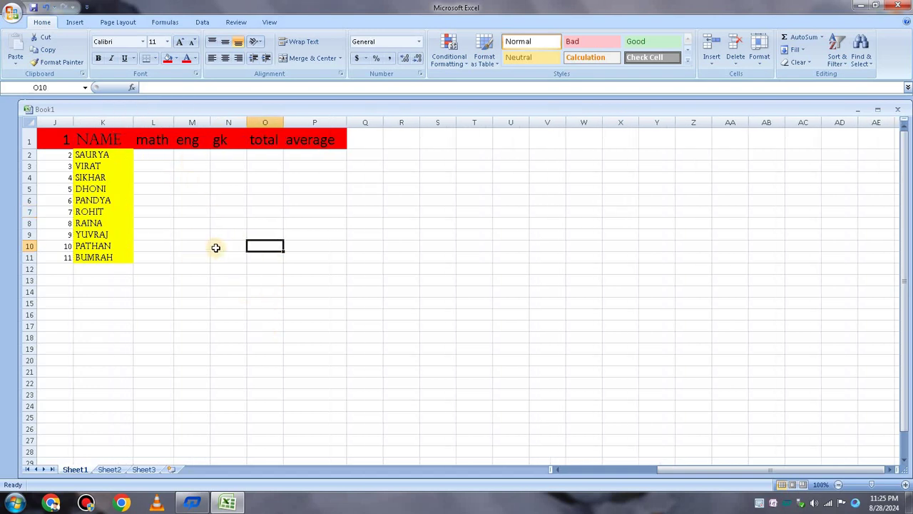
Set the header row J1:P1 in the Algerian font
{"action": "left_click_drag", "start_coordinate": [72, 137], "coordinate": [317, 136]}
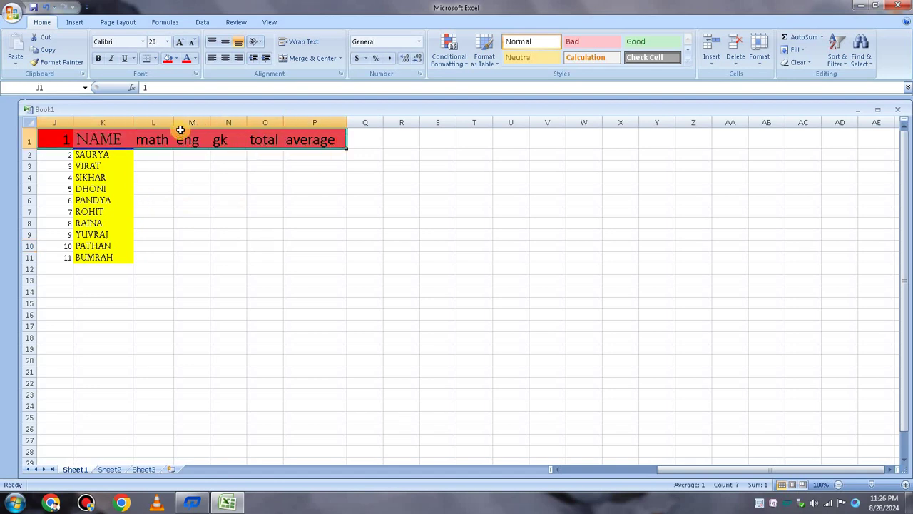
{"action": "left_click", "coordinate": [144, 42]}
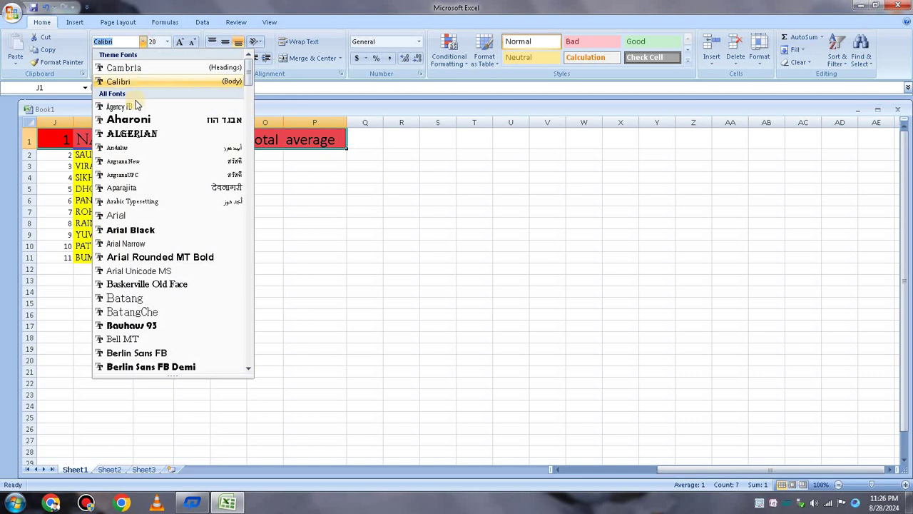
{"action": "left_click", "coordinate": [145, 137]}
{"action": "left_click", "coordinate": [285, 180]}
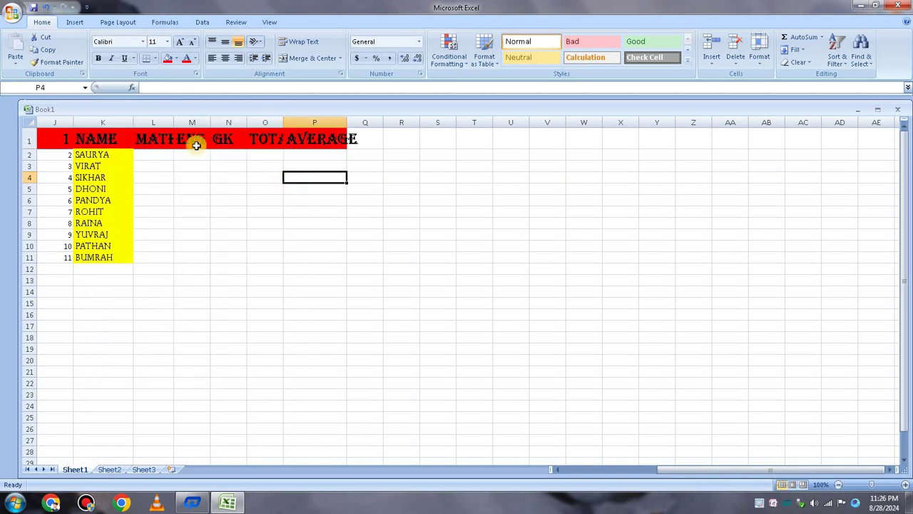
Widen columns K, O and P further so NAME, TOTAL and AVERAGE fit
{"action": "left_click_drag", "start_coordinate": [132, 124], "coordinate": [229, 123]}
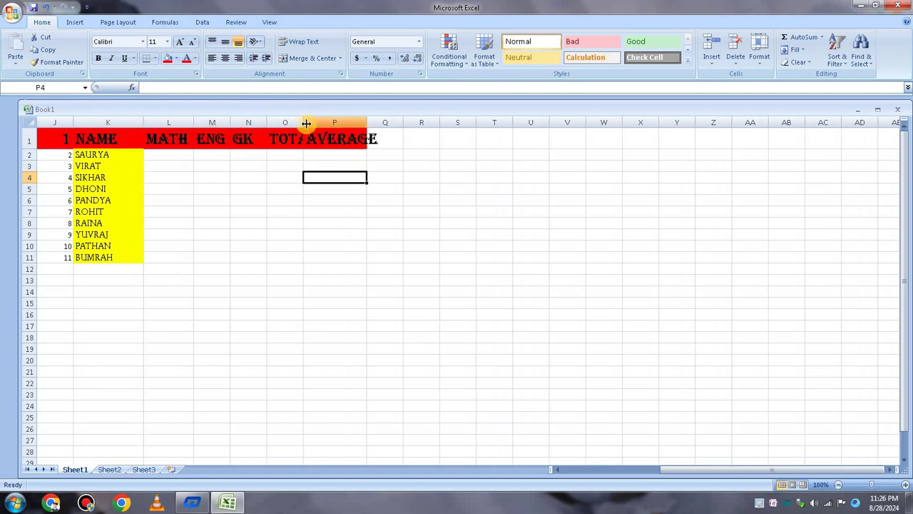
{"action": "left_click_drag", "start_coordinate": [303, 122], "coordinate": [335, 122]}
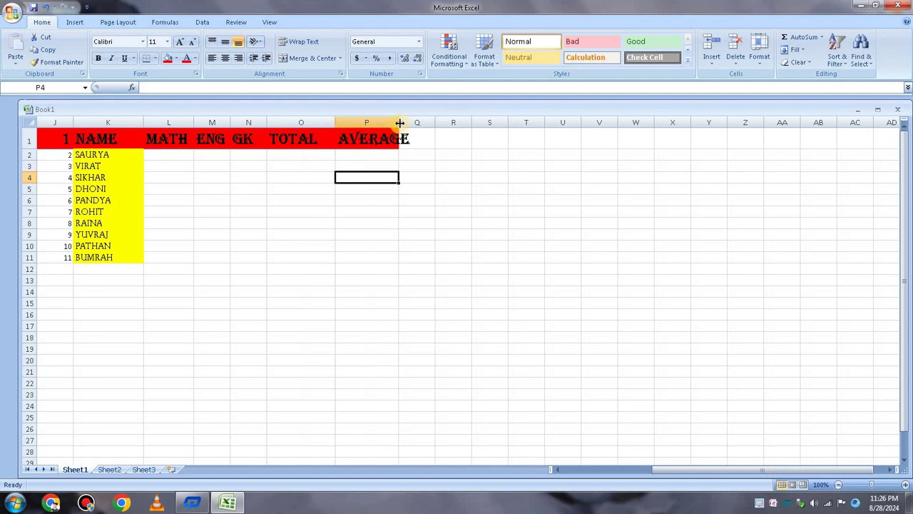
{"action": "left_click_drag", "start_coordinate": [399, 122], "coordinate": [416, 122]}
{"action": "left_click", "coordinate": [534, 165]}
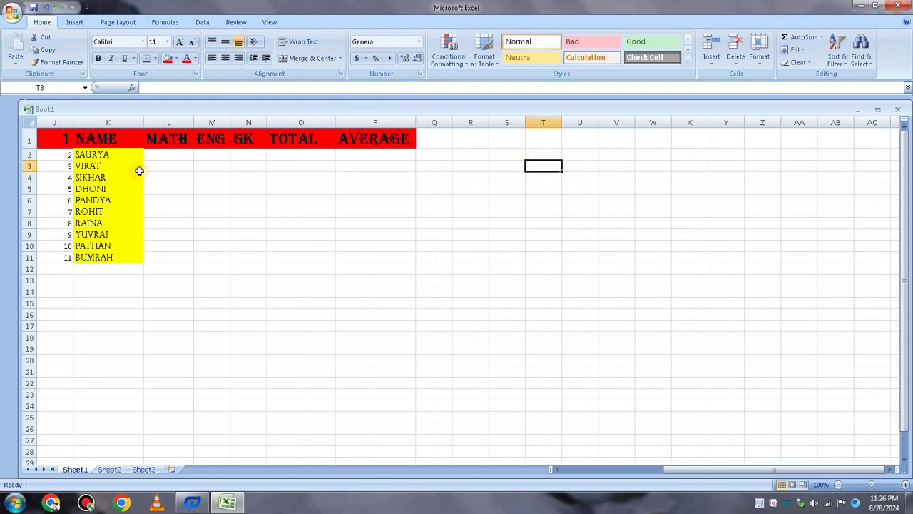
Fill the MATH column L2:L11 with marks 2 to 20 from a 2, 4 series
{"action": "double_click", "coordinate": [161, 154]}
{"action": "type", "text": "2"}
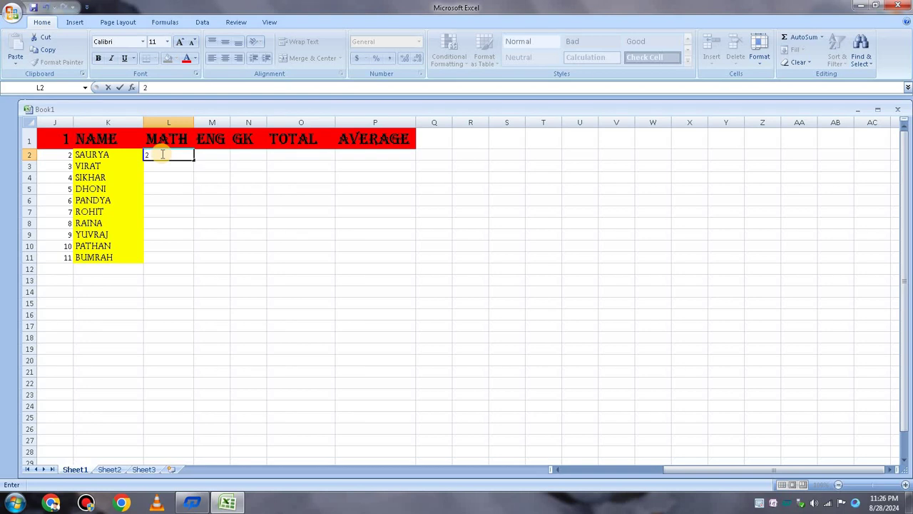
{"action": "key", "text": "Return"}
{"action": "type", "text": "4"}
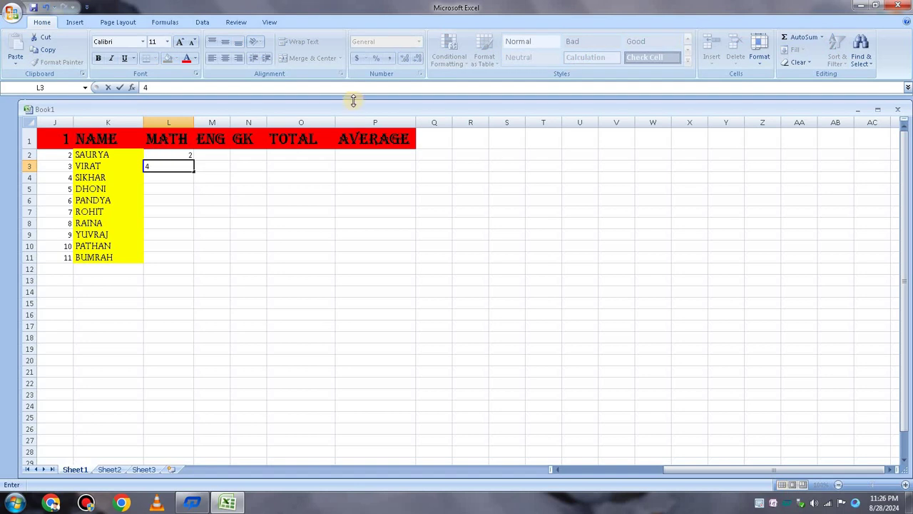
{"action": "left_click", "coordinate": [286, 154]}
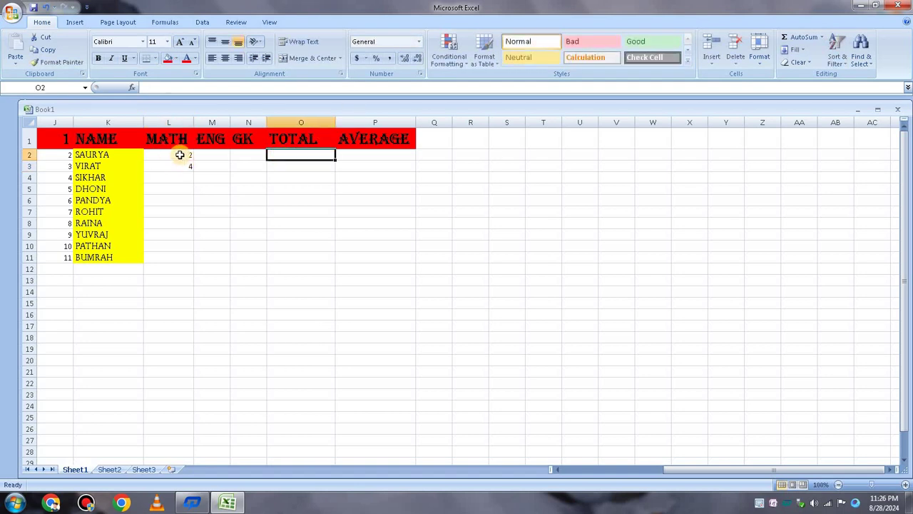
{"action": "left_click_drag", "start_coordinate": [180, 154], "coordinate": [190, 262]}
{"action": "left_click", "coordinate": [250, 234]}
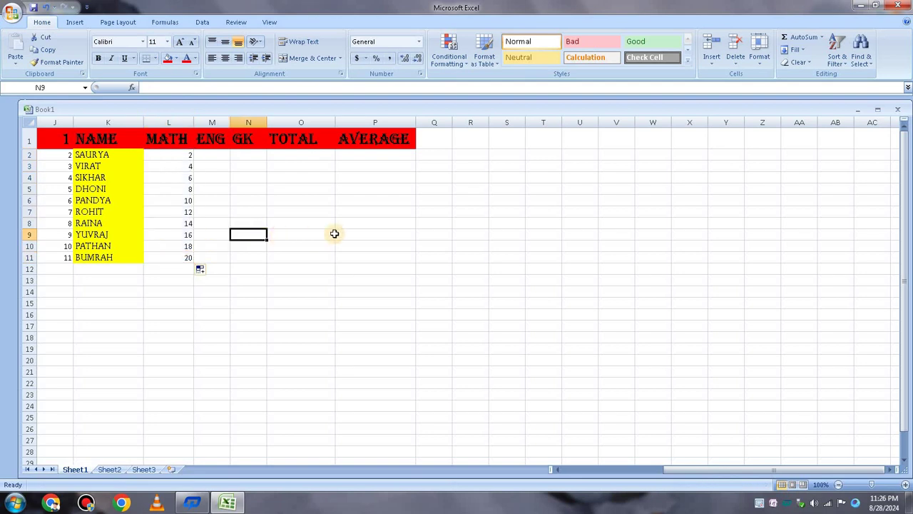
Fill the ENG column M2:M11 with marks 5 to 50 from a 5, 10 series
{"action": "double_click", "coordinate": [227, 154]}
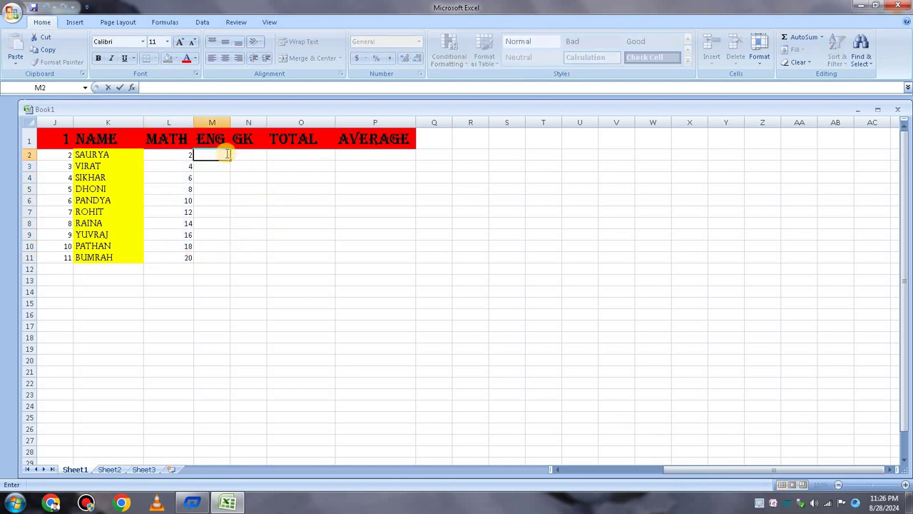
{"action": "type", "text": "5"}
{"action": "double_click", "coordinate": [218, 167]}
{"action": "type", "text": "1"}
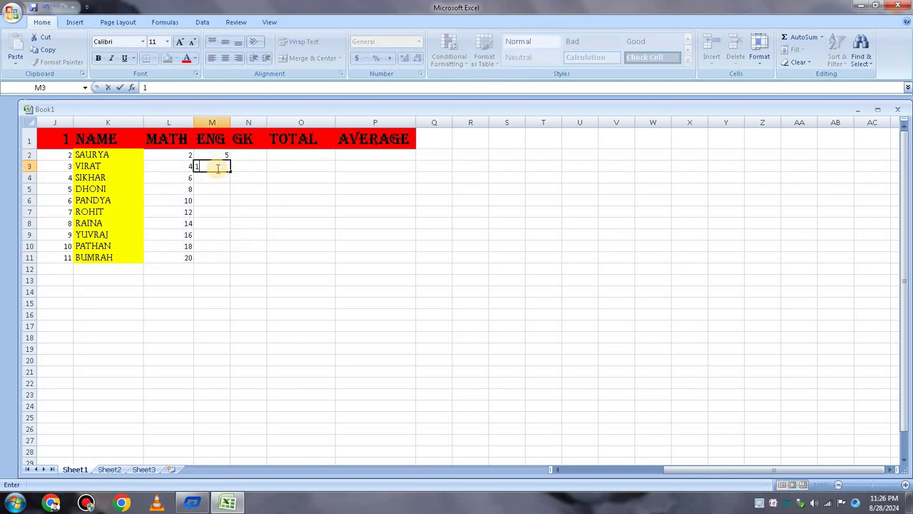
{"action": "type", "text": "0"}
{"action": "left_click", "coordinate": [295, 169]}
{"action": "mouse_move", "coordinate": [216, 154]}
{"action": "left_mouse_down"}
{"action": "mouse_move", "coordinate": [225, 167]}
{"action": "mouse_move", "coordinate": [220, 260]}
{"action": "left_mouse_up"}
{"action": "left_click", "coordinate": [248, 177]}
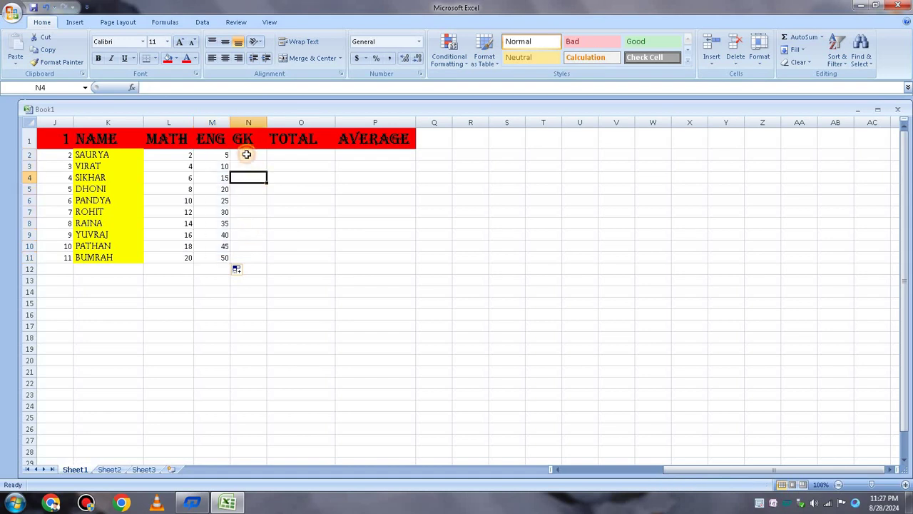
{"action": "left_click", "coordinate": [245, 154]}
Fill the GK column N2:N11 with marks 3 to 30 from a 3, 6 series
{"action": "double_click", "coordinate": [243, 154]}
{"action": "type", "text": "3"}
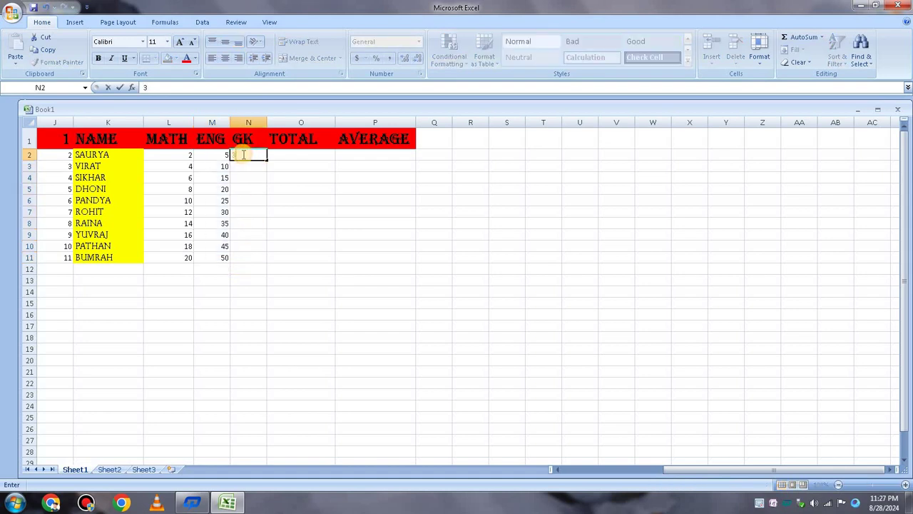
{"action": "key", "text": "Return"}
{"action": "type", "text": "6"}
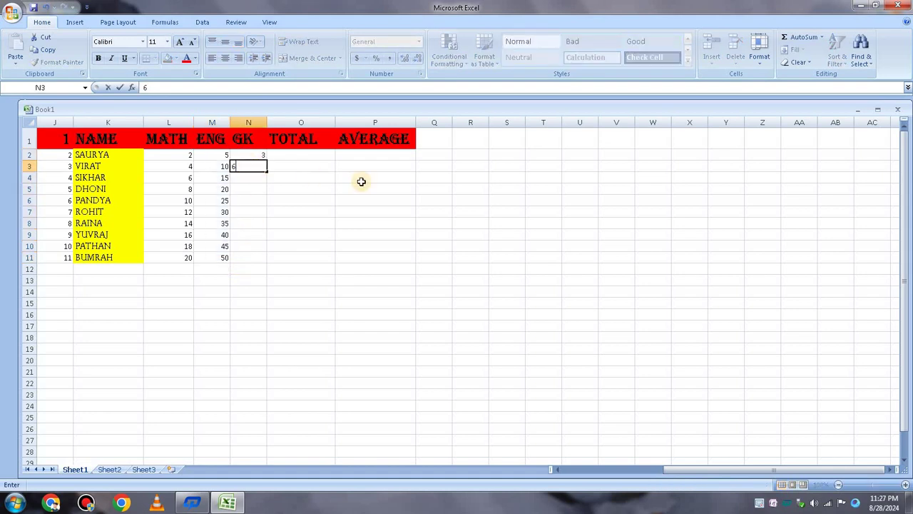
{"action": "left_click", "coordinate": [361, 182]}
{"action": "left_click_drag", "start_coordinate": [245, 154], "coordinate": [266, 259]}
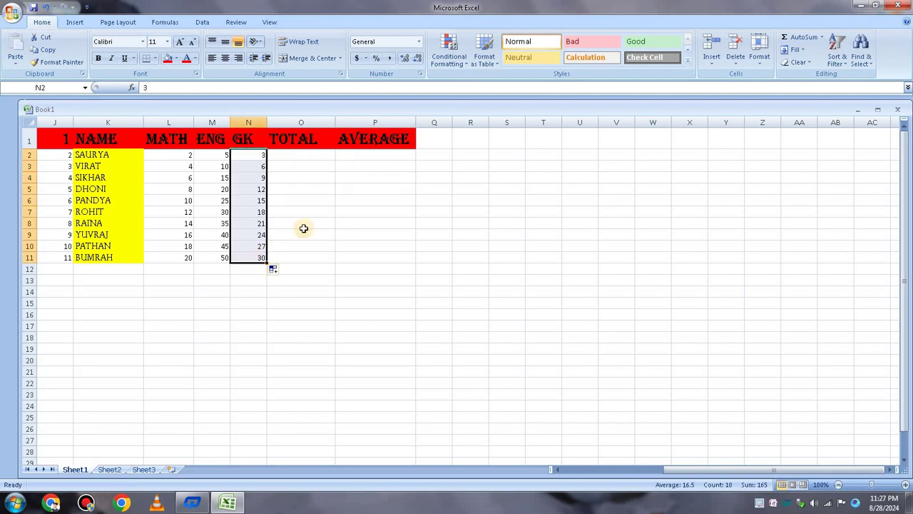
{"action": "left_click", "coordinate": [302, 227]}
{"action": "left_click", "coordinate": [299, 155]}
Enter =AVERAGE(L2:N2) in P2 for the first student's average
{"action": "left_click", "coordinate": [367, 179]}
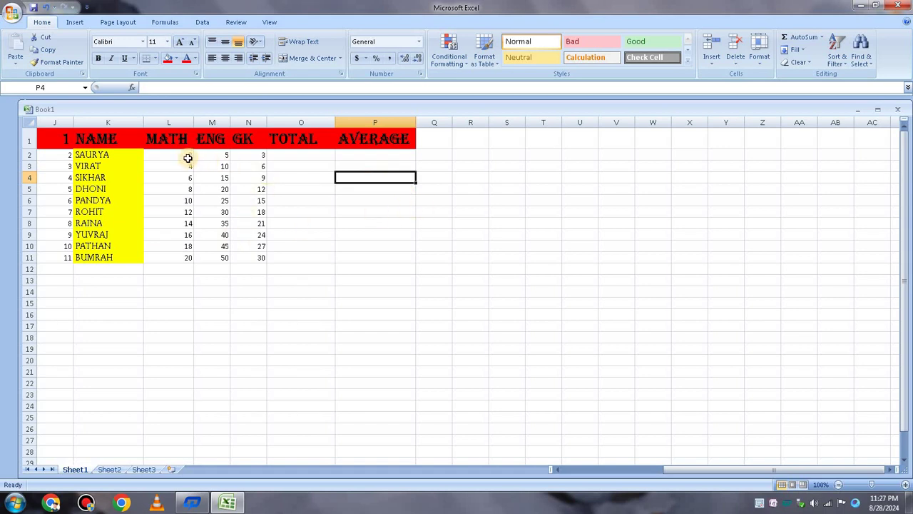
{"action": "left_click_drag", "start_coordinate": [183, 156], "coordinate": [242, 157]}
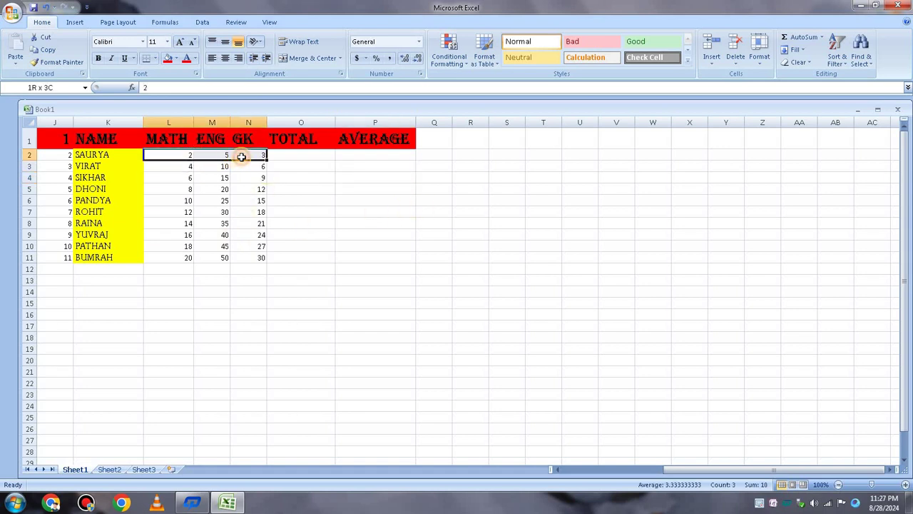
{"action": "left_click", "coordinate": [335, 187]}
{"action": "left_click", "coordinate": [298, 157]}
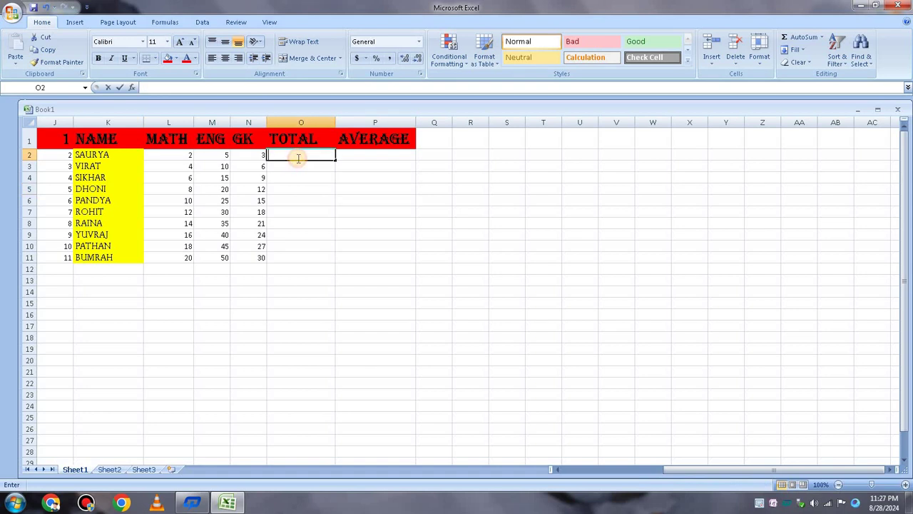
{"action": "left_click", "coordinate": [360, 152]}
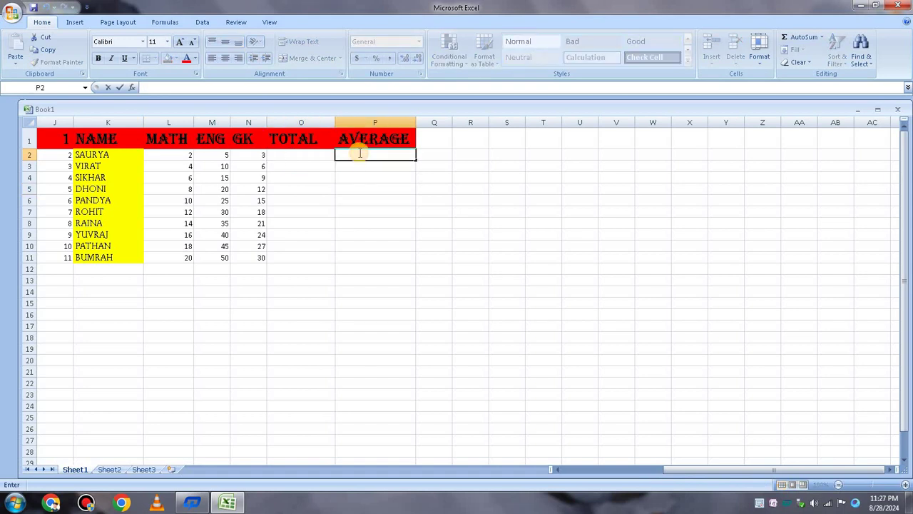
{"action": "type", "text": "="}
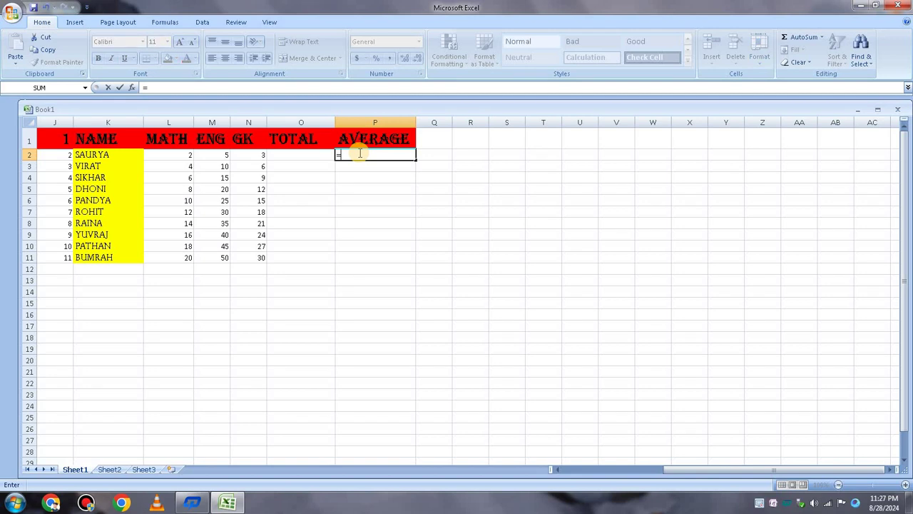
{"action": "type", "text": "AVERAHG"}
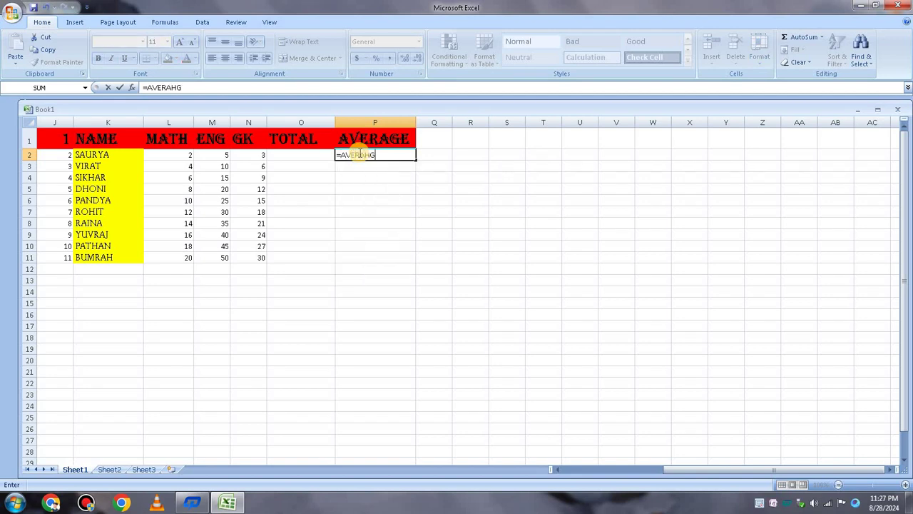
{"action": "key", "text": "BackSpace"}
{"action": "type", "text": "E"}
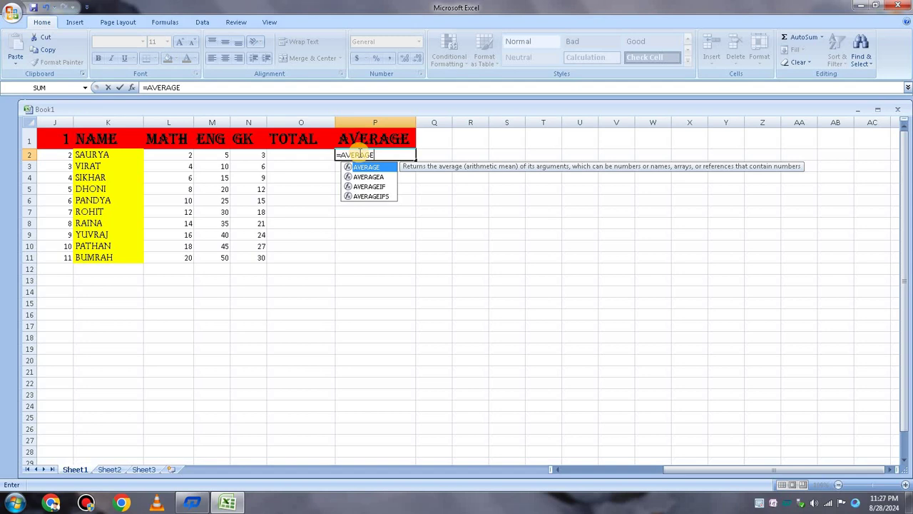
{"action": "type", "text": "("}
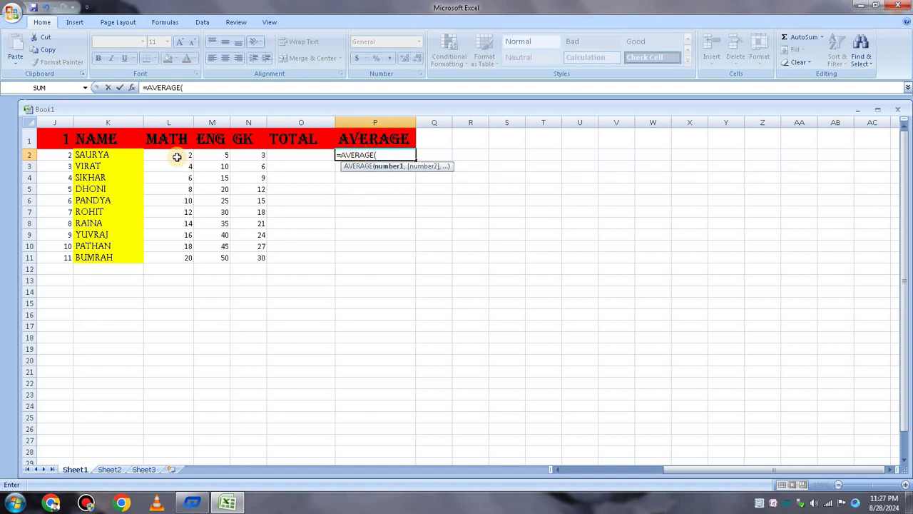
{"action": "left_click_drag", "start_coordinate": [177, 156], "coordinate": [258, 155]}
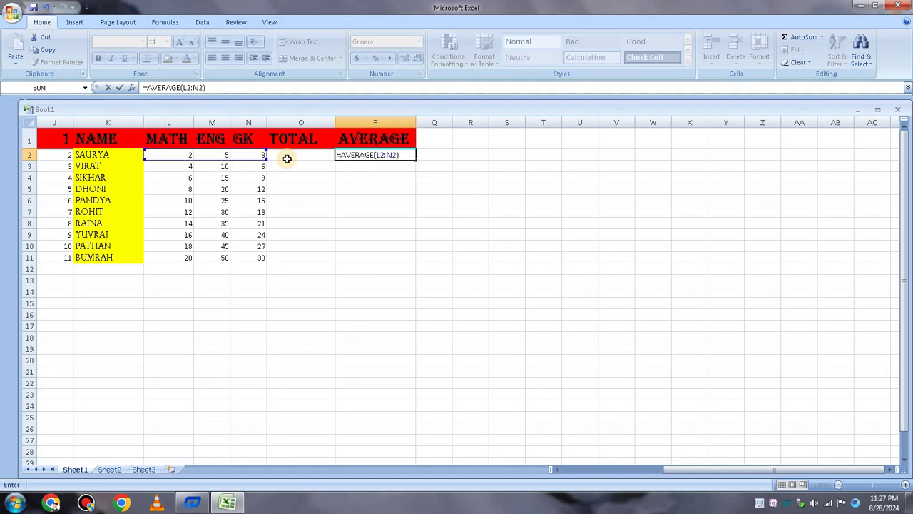
{"action": "key", "text": "Return"}
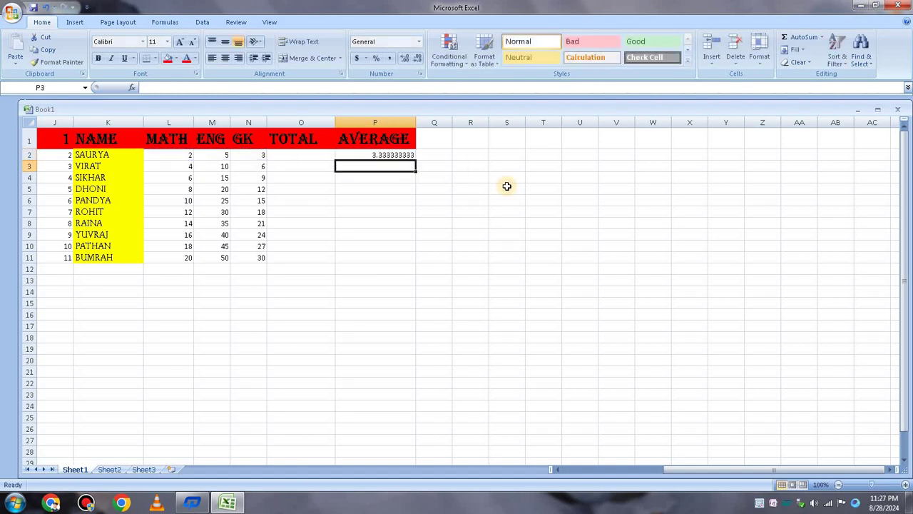
Copy the average formula down to P11, giving 3.333333333 through 33.33333333
{"action": "left_click", "coordinate": [367, 156]}
{"action": "left_click_drag", "start_coordinate": [415, 159], "coordinate": [411, 261]}
{"action": "left_click", "coordinate": [473, 195]}
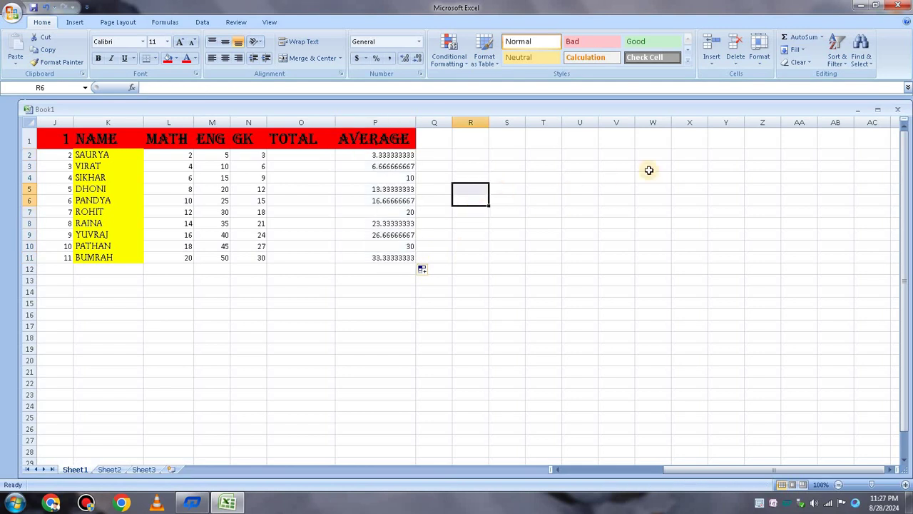
{"action": "left_click", "coordinate": [520, 254]}
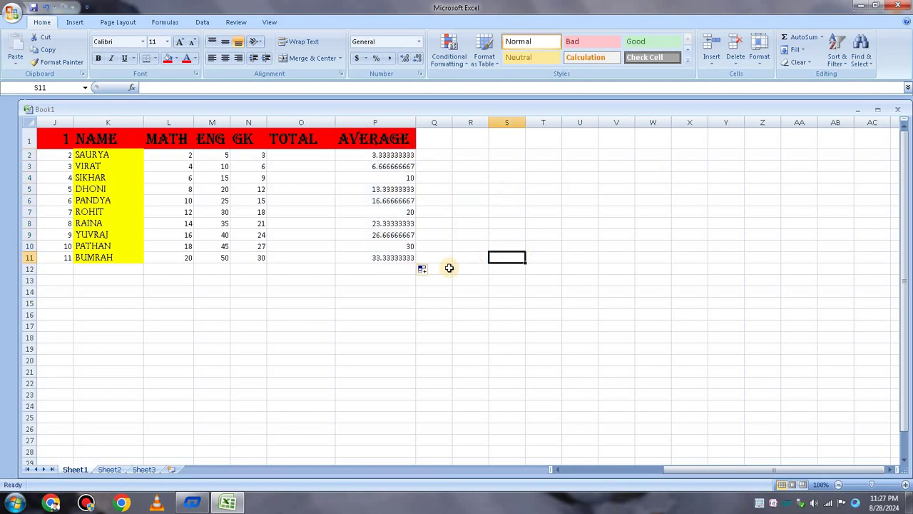
Put the AutoSum of L2:N2 into O2 as the first student's total
{"action": "left_click", "coordinate": [318, 156]}
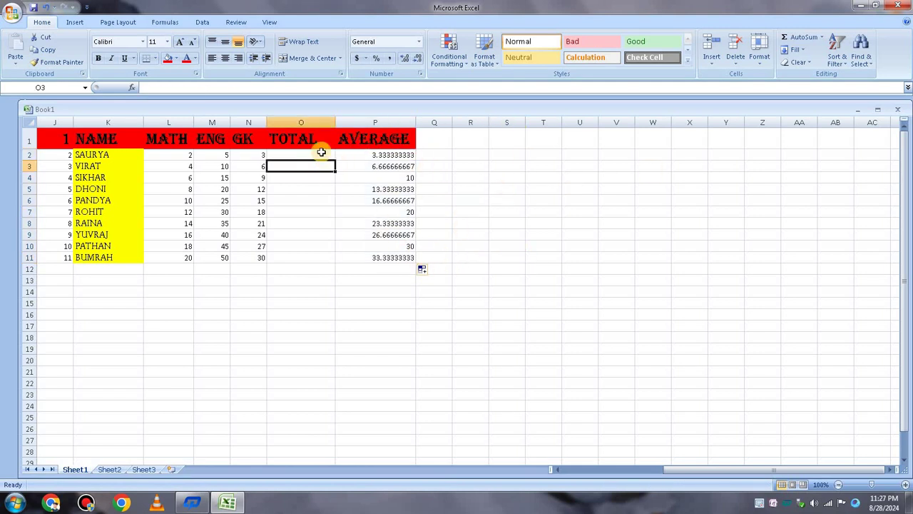
{"action": "left_click_drag", "start_coordinate": [179, 155], "coordinate": [247, 154]}
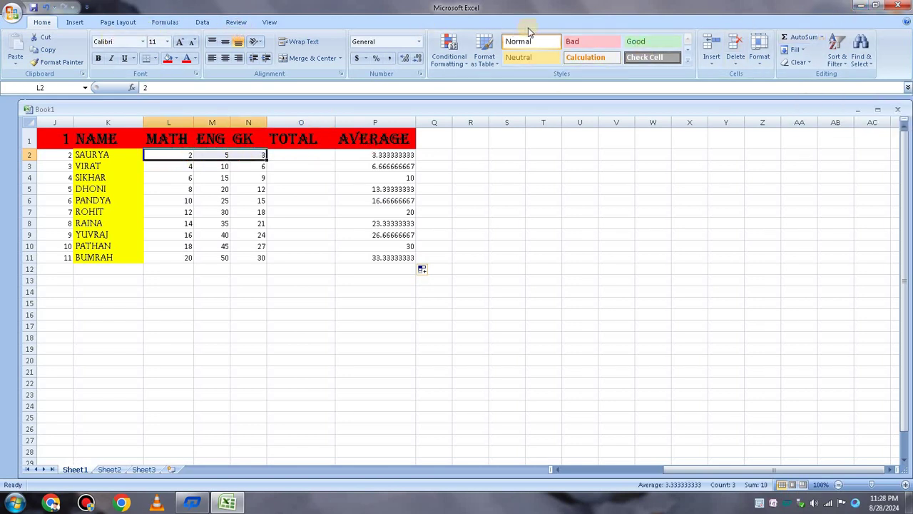
{"action": "left_click", "coordinate": [822, 36]}
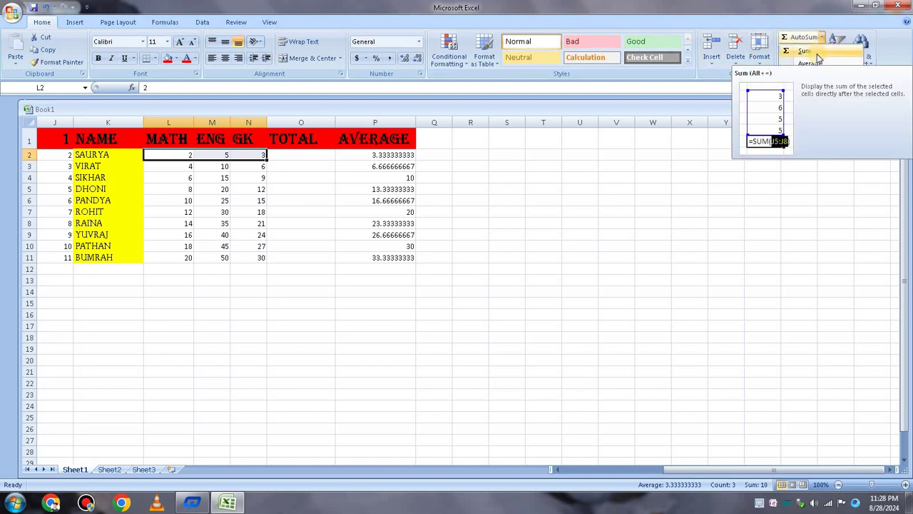
{"action": "left_click", "coordinate": [818, 53]}
Fill the =SUM formula from O2 down to O11, giving totals 10 through 100
{"action": "left_click", "coordinate": [650, 146]}
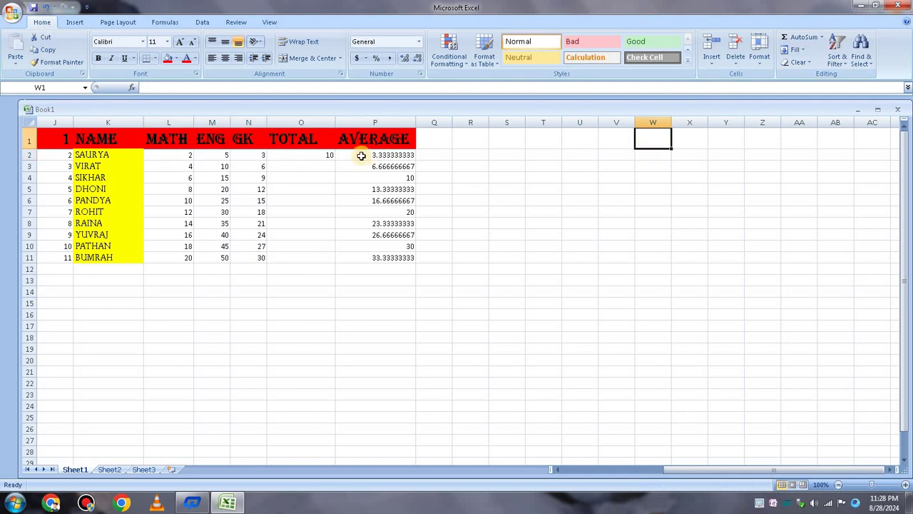
{"action": "left_click", "coordinate": [317, 153]}
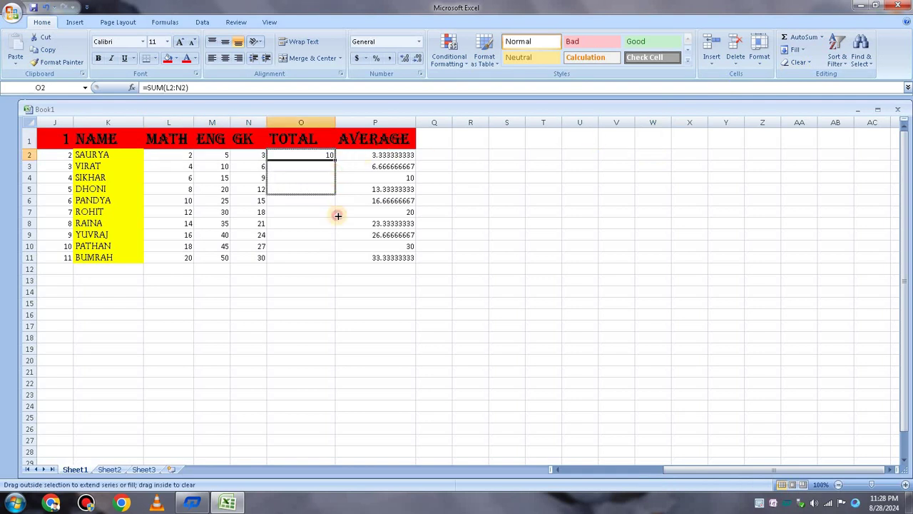
{"action": "left_click_drag", "start_coordinate": [334, 159], "coordinate": [330, 260]}
{"action": "left_click", "coordinate": [488, 226]}
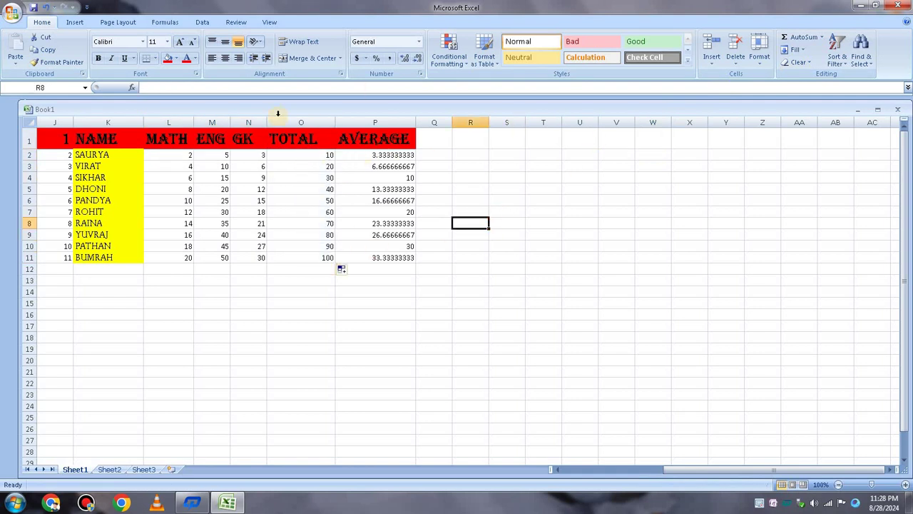
{"action": "left_click", "coordinate": [482, 179]}
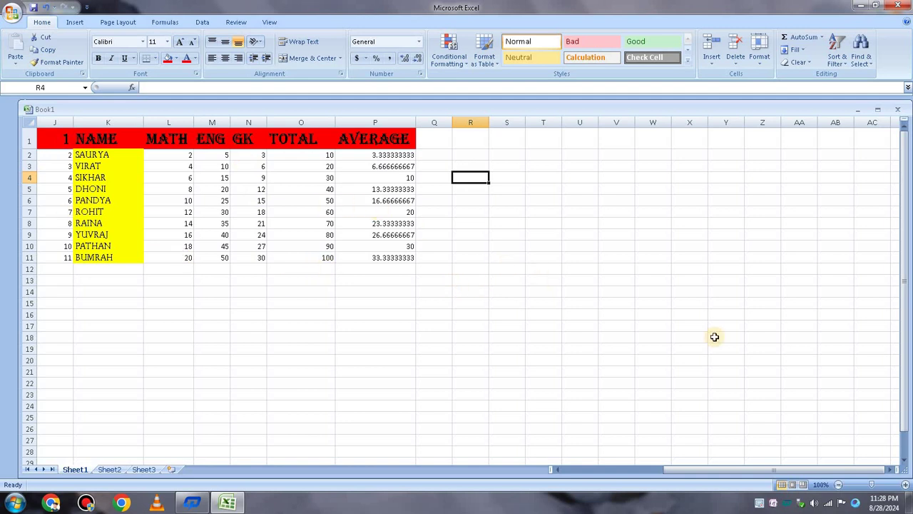
Zoom the sheet to about 178% so the student table fills the screen
{"action": "mouse_move", "coordinate": [875, 488]}
{"action": "left_mouse_down"}
{"action": "mouse_move", "coordinate": [854, 497]}
{"action": "mouse_move", "coordinate": [882, 497]}
{"action": "left_mouse_up"}
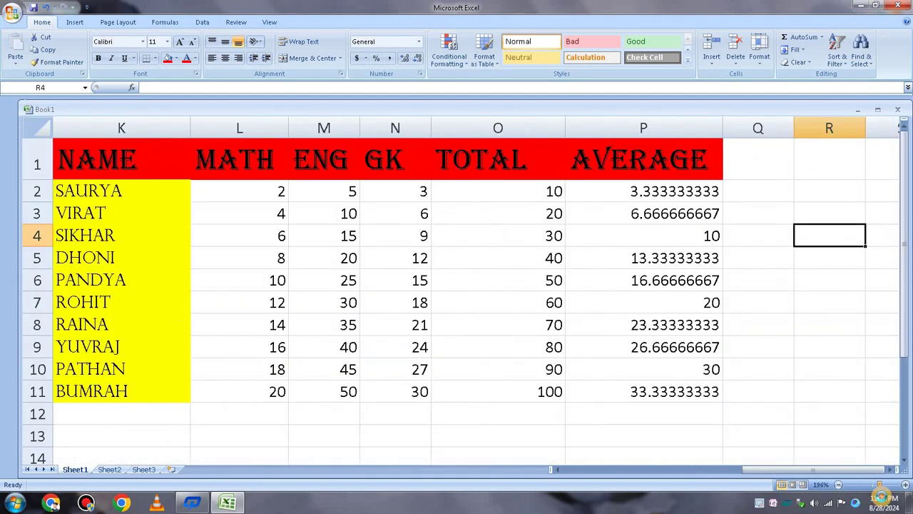
{"action": "left_click", "coordinate": [784, 308]}
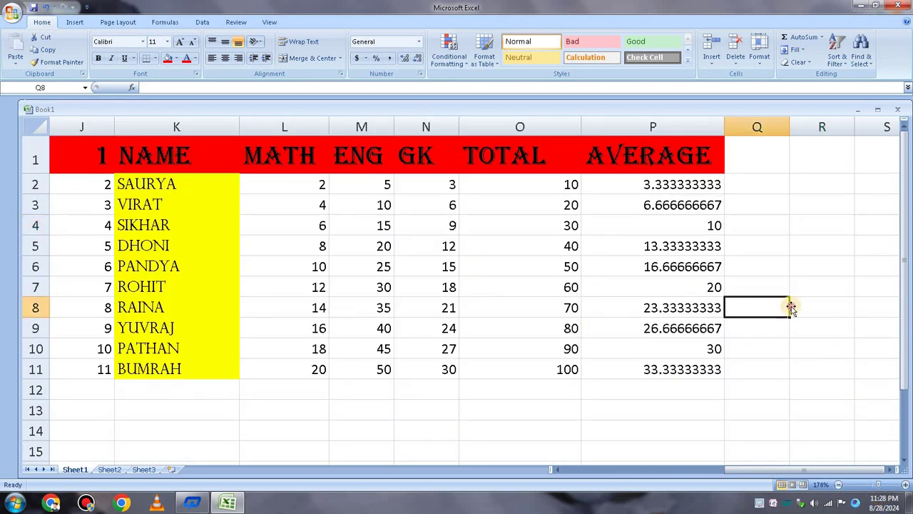
{"action": "left_click", "coordinate": [783, 229]}
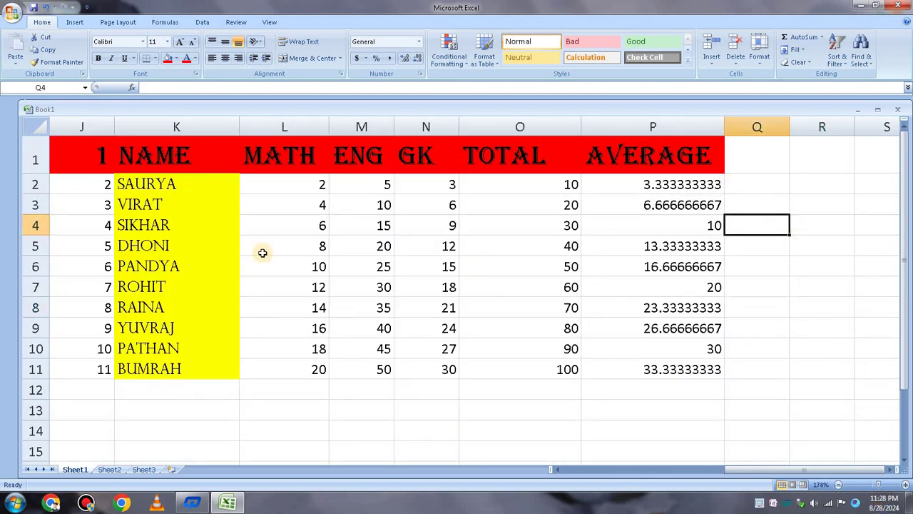
{"action": "right_click", "coordinate": [43, 127]}
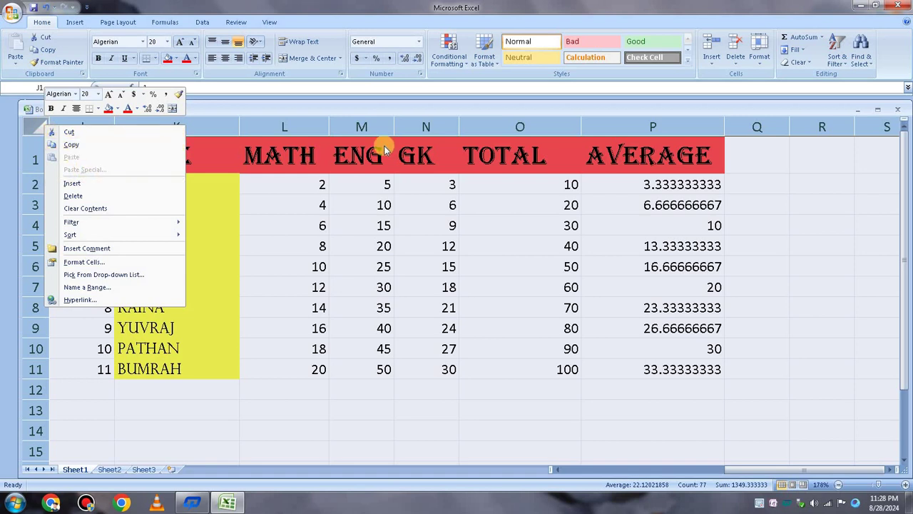
{"action": "key", "text": "Escape"}
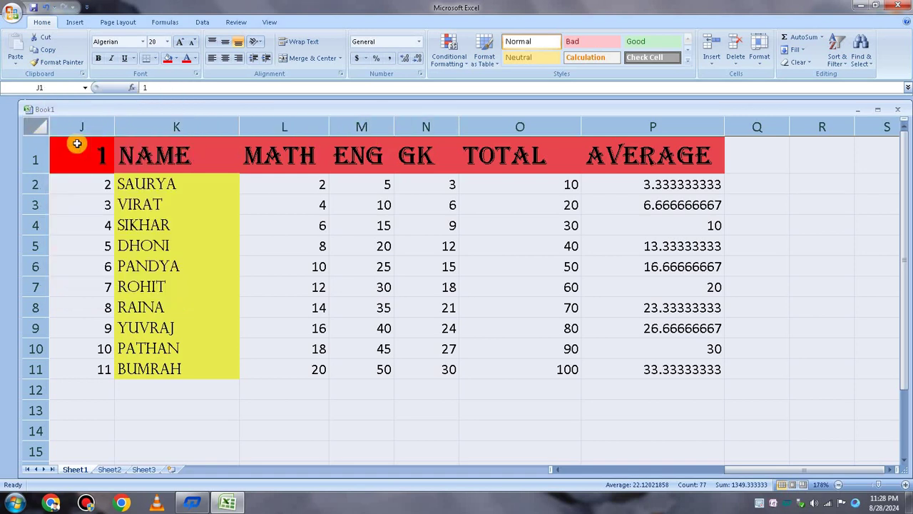
{"action": "right_click", "coordinate": [41, 152]}
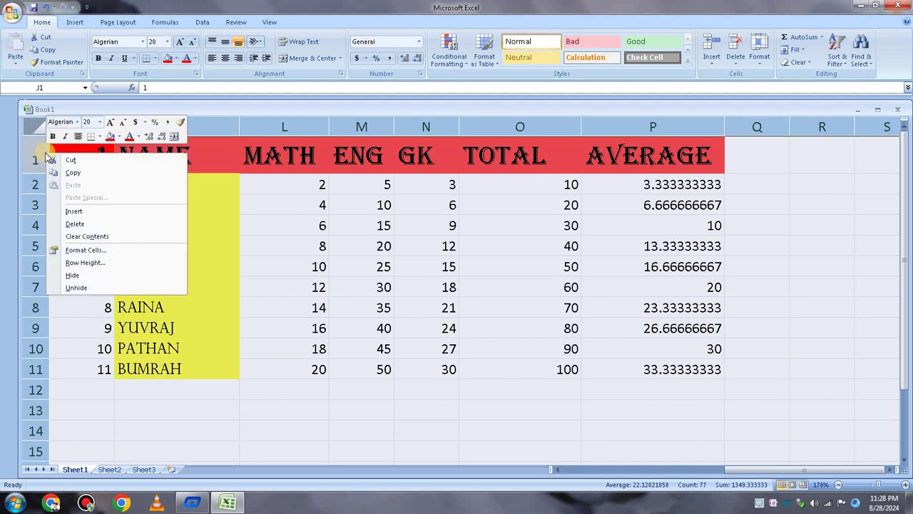
{"action": "left_click", "coordinate": [82, 207]}
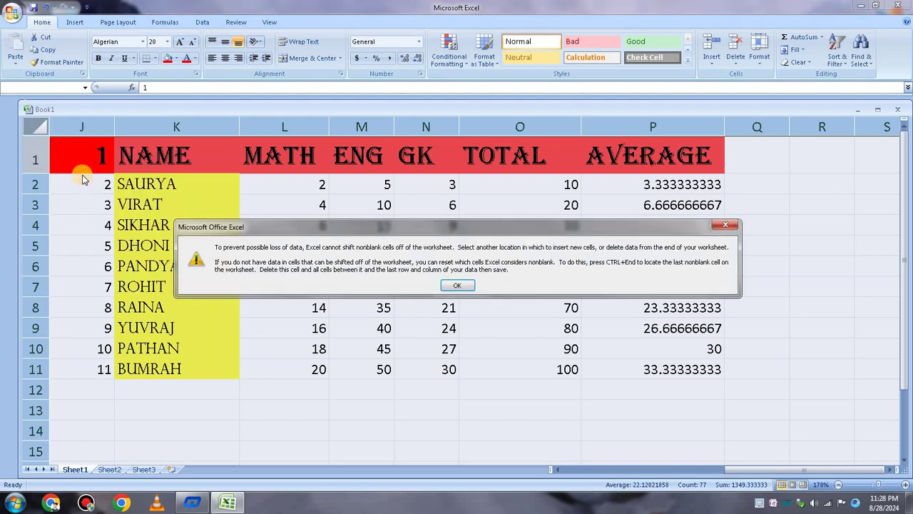
{"action": "left_click", "coordinate": [733, 227]}
{"action": "right_click", "coordinate": [40, 123]}
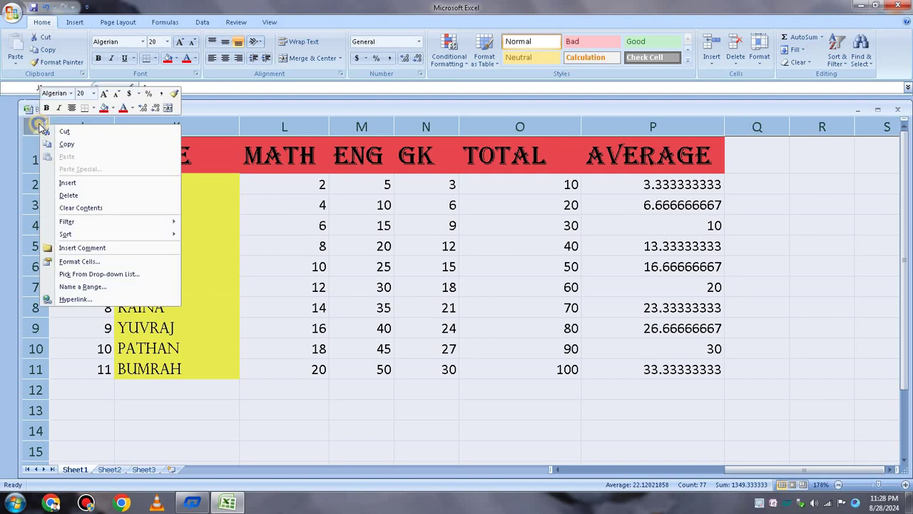
{"action": "left_click", "coordinate": [112, 184]}
{"action": "left_click", "coordinate": [735, 219]}
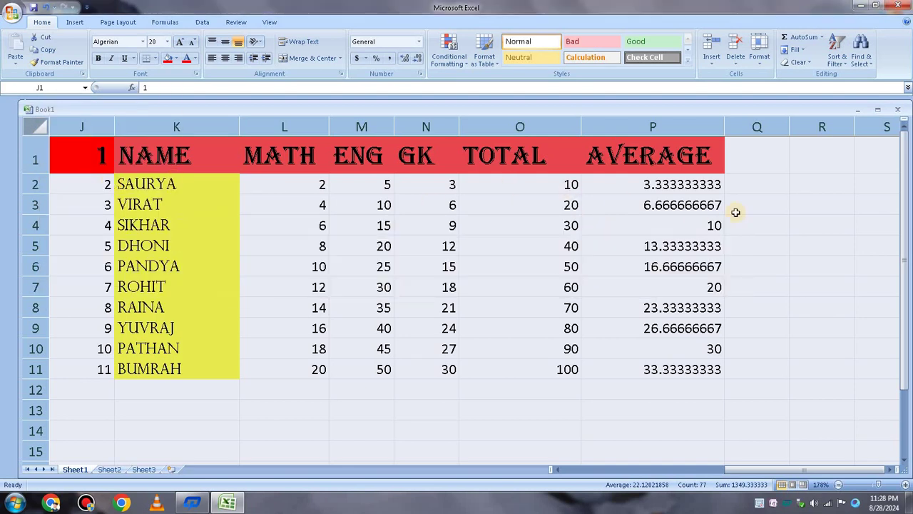
{"action": "scroll", "coordinate": [727, 210], "scroll_direction": "down", "scroll_amount": 1}
{"action": "scroll", "coordinate": [185, 152], "scroll_direction": "up", "scroll_amount": 1}
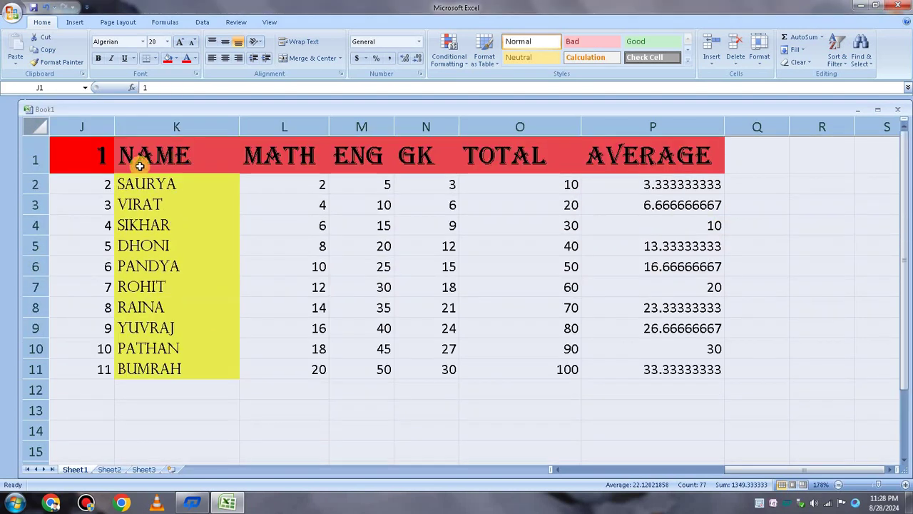
{"action": "right_click", "coordinate": [63, 129]}
{"action": "left_click", "coordinate": [139, 184]}
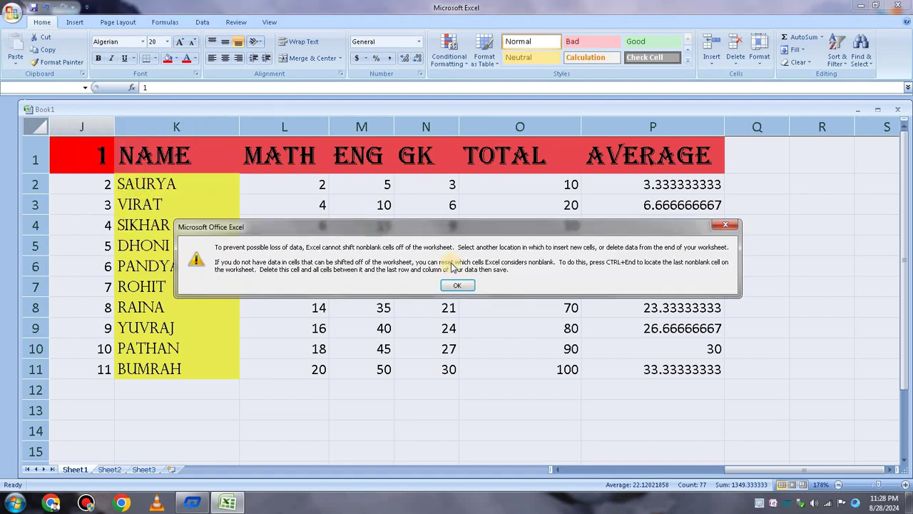
{"action": "left_click", "coordinate": [725, 225]}
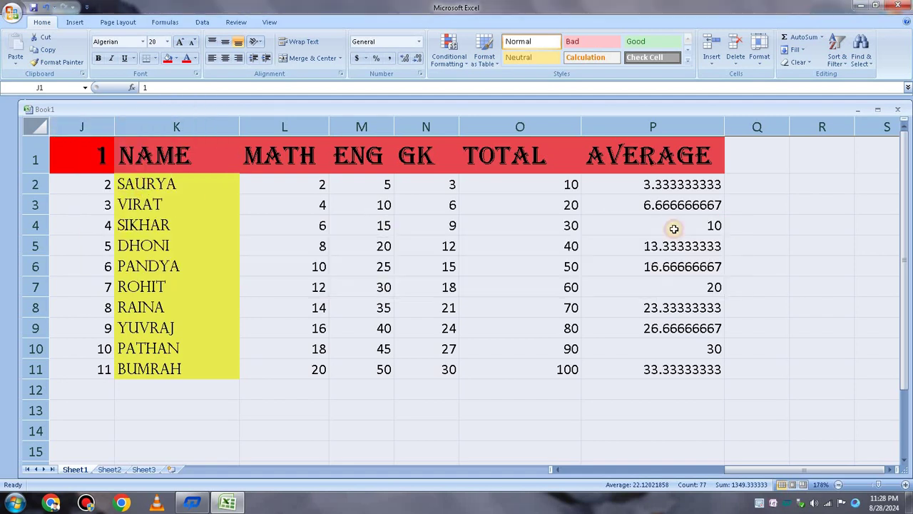
{"action": "scroll", "coordinate": [482, 216], "scroll_direction": "down", "scroll_amount": 1}
{"action": "scroll", "coordinate": [482, 216], "scroll_direction": "up", "scroll_amount": 1}
{"action": "right_click", "coordinate": [65, 185]}
{"action": "left_click", "coordinate": [102, 241]}
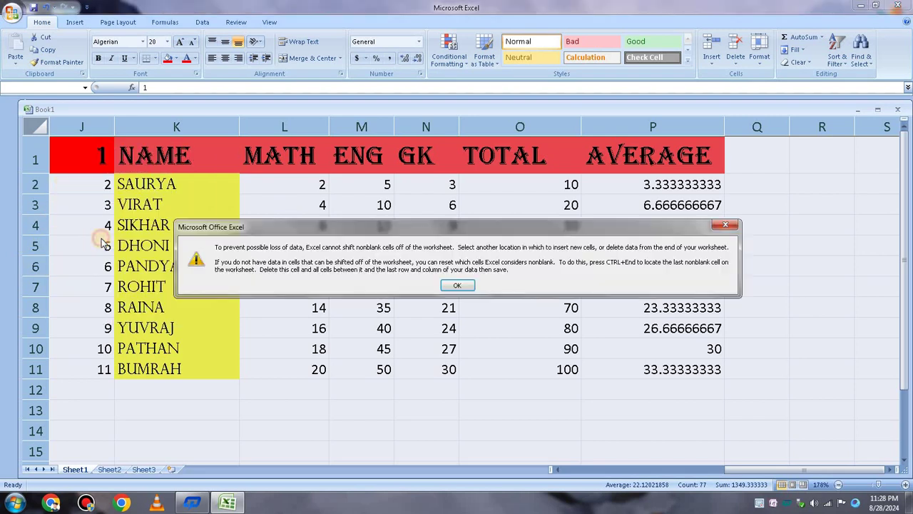
{"action": "left_click", "coordinate": [725, 226]}
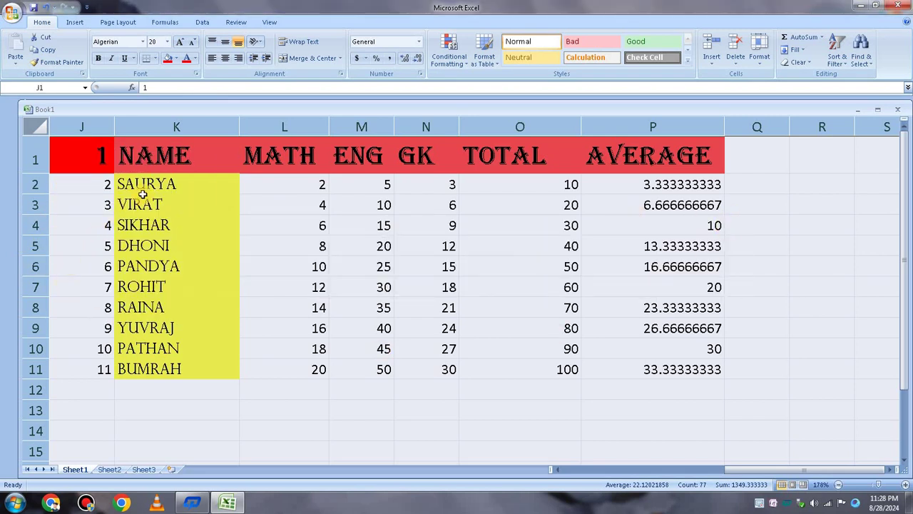
{"action": "left_click", "coordinate": [873, 242]}
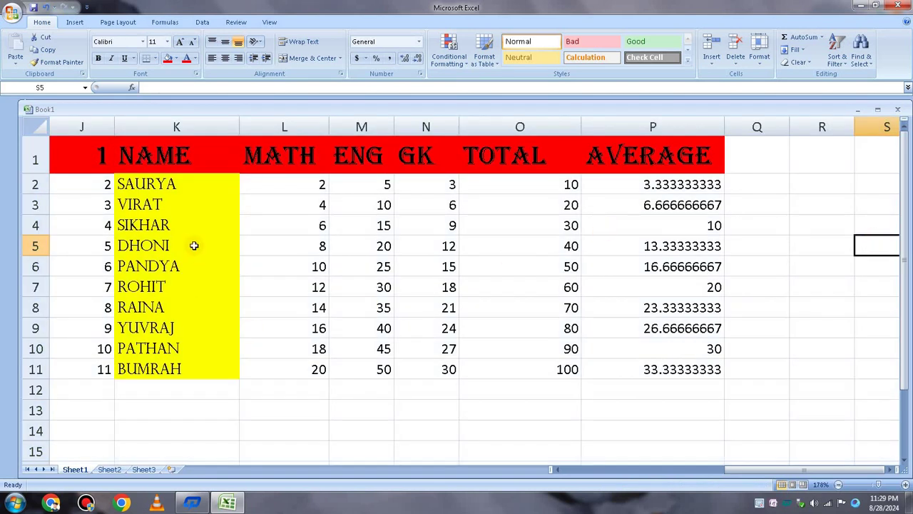
{"action": "right_click", "coordinate": [81, 127]}
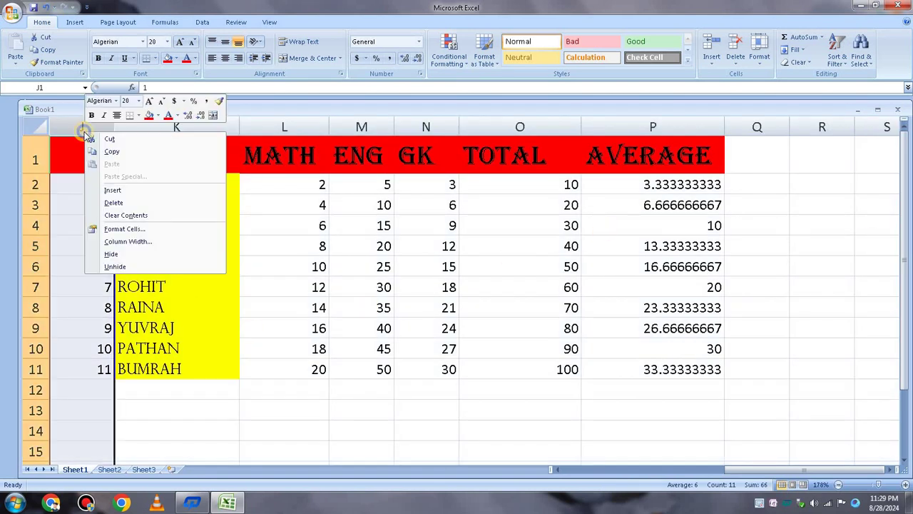
{"action": "left_click", "coordinate": [121, 187]}
{"action": "right_click", "coordinate": [39, 156]}
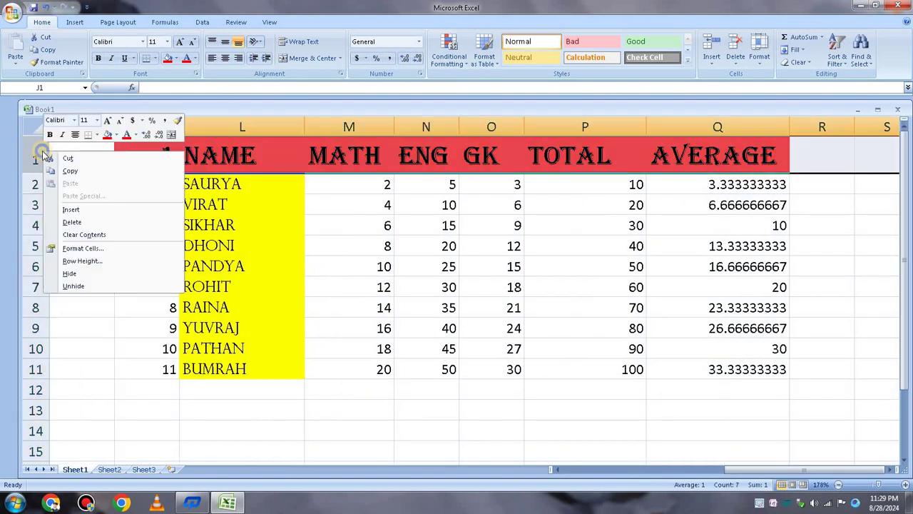
{"action": "left_click", "coordinate": [824, 222]}
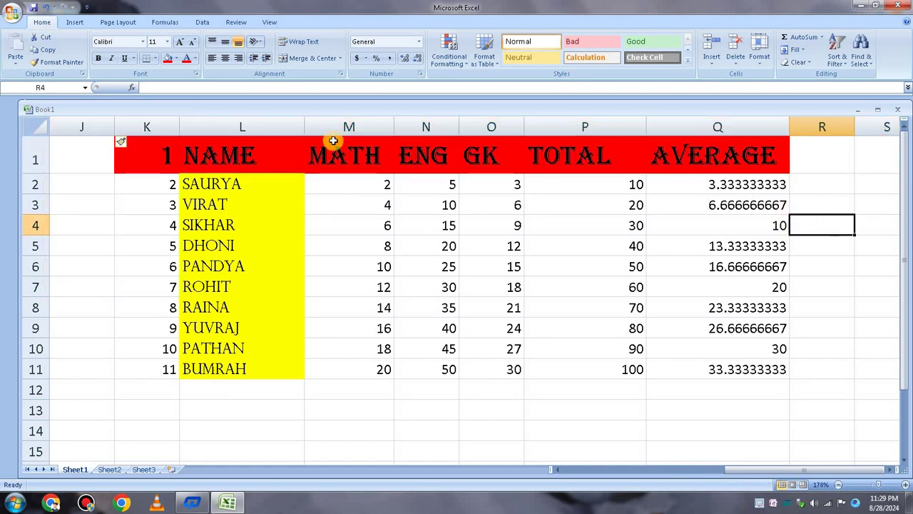
{"action": "right_click", "coordinate": [39, 154]}
{"action": "left_click", "coordinate": [71, 208]}
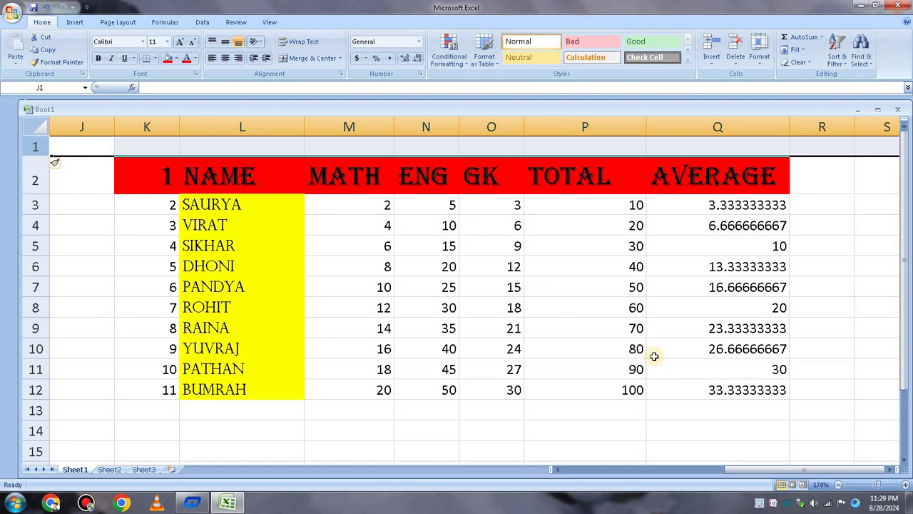
{"action": "mouse_move", "coordinate": [805, 470]}
{"action": "left_mouse_down"}
{"action": "mouse_move", "coordinate": [789, 471]}
{"action": "mouse_move", "coordinate": [811, 472]}
{"action": "left_mouse_up"}
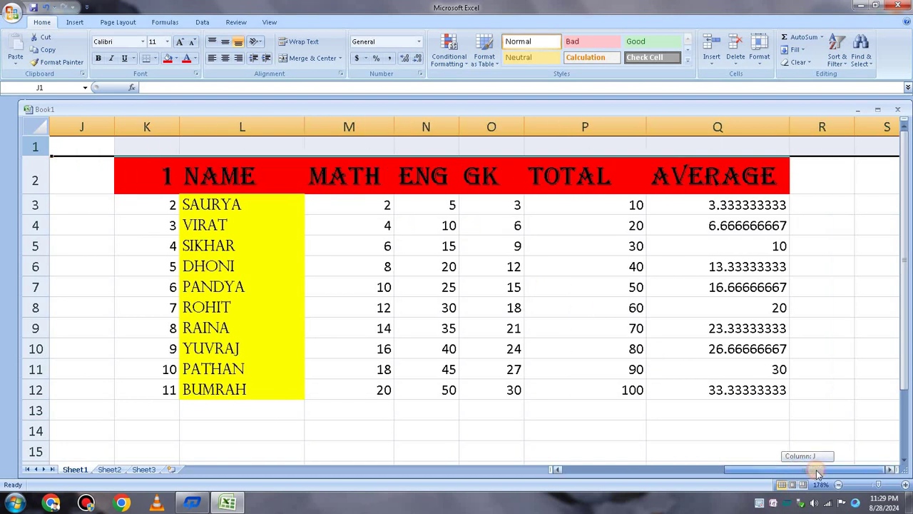
{"action": "left_click", "coordinate": [872, 485]}
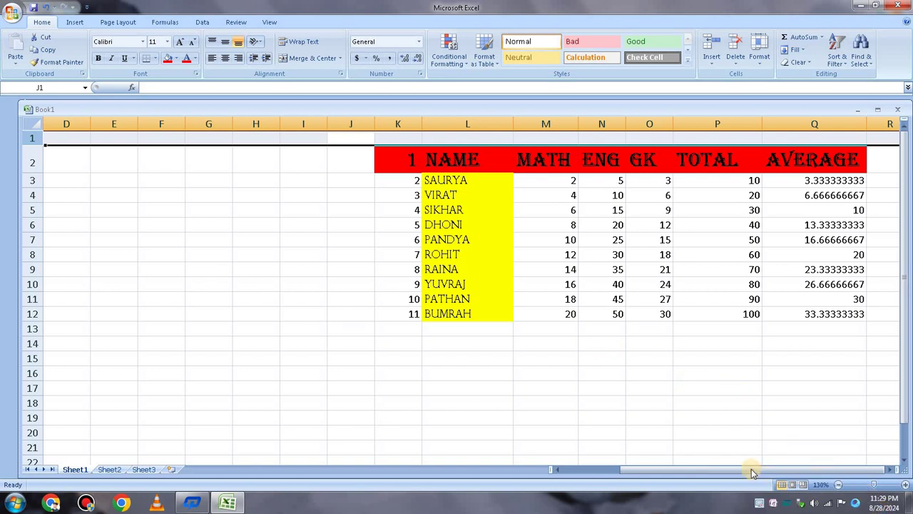
{"action": "left_click_drag", "start_coordinate": [751, 472], "coordinate": [751, 472]}
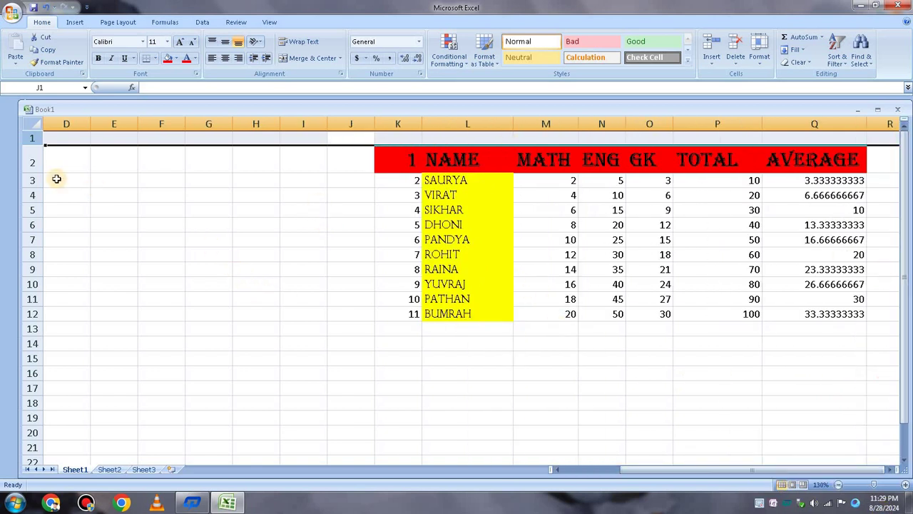
{"action": "left_click_drag", "start_coordinate": [754, 468], "coordinate": [804, 466]}
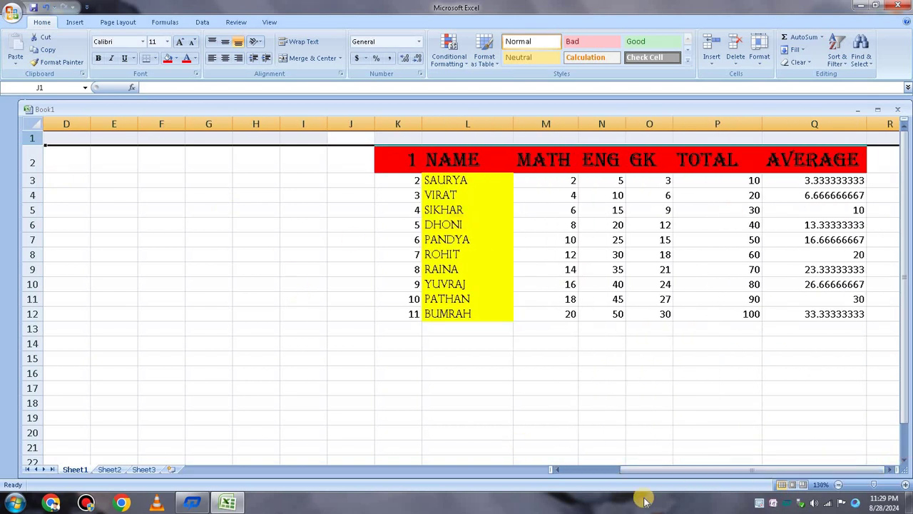
{"action": "left_click", "coordinate": [877, 485]}
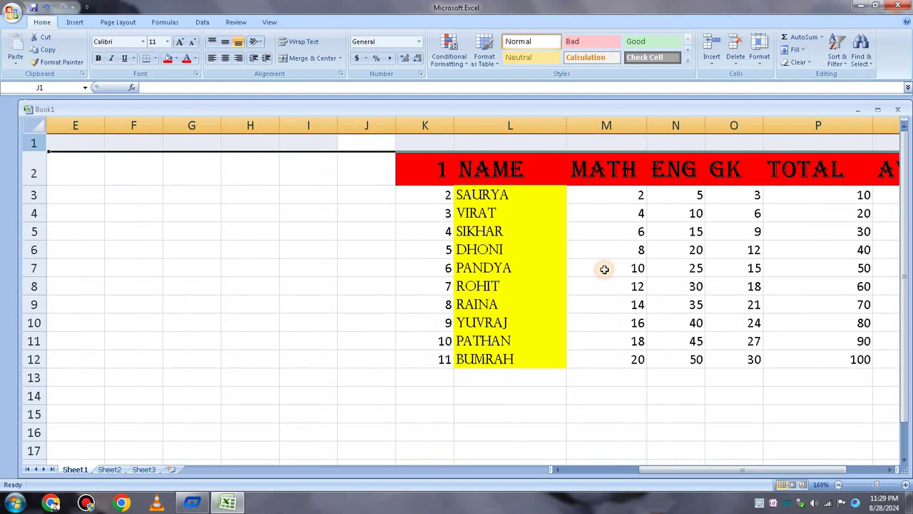
{"action": "scroll", "coordinate": [360, 260], "scroll_direction": "down", "scroll_amount": 3}
{"action": "scroll", "coordinate": [359, 260], "scroll_direction": "up", "scroll_amount": 3}
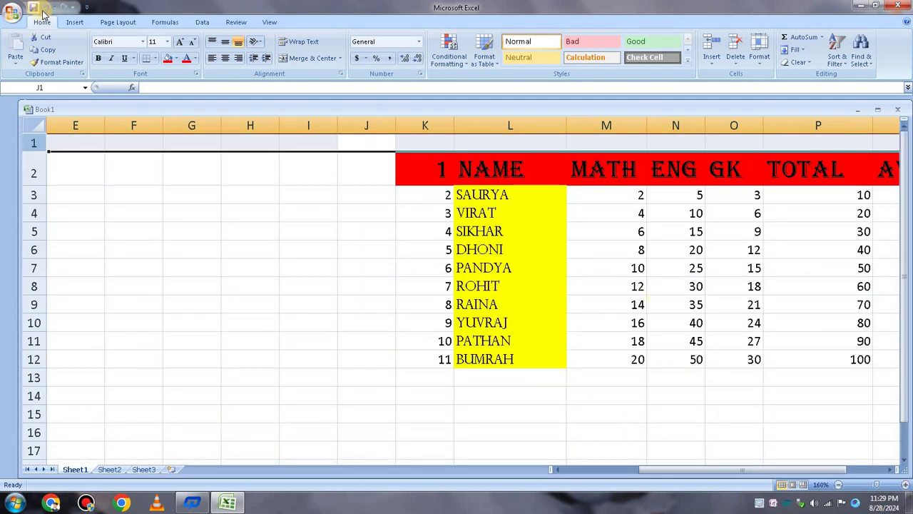
{"action": "left_click", "coordinate": [43, 13]}
{"action": "left_click", "coordinate": [42, 13]}
{"action": "left_click", "coordinate": [43, 13]}
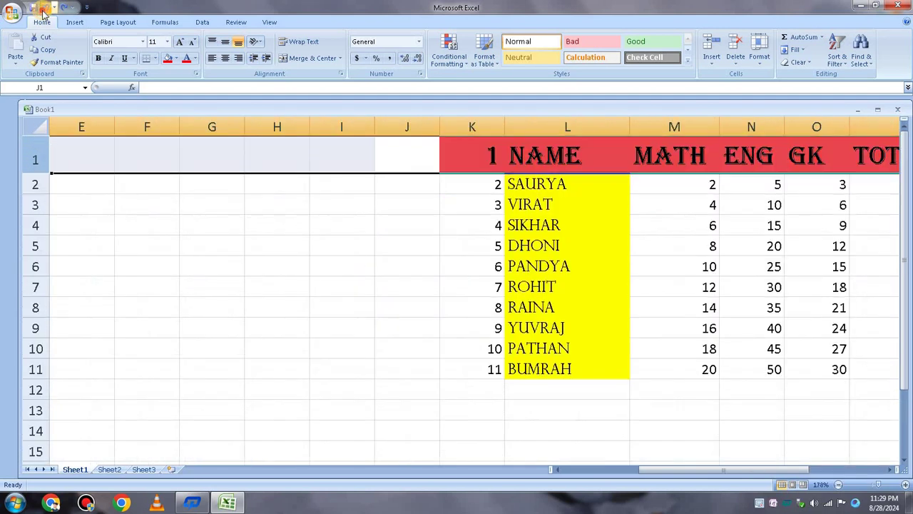
{"action": "left_click", "coordinate": [44, 12]}
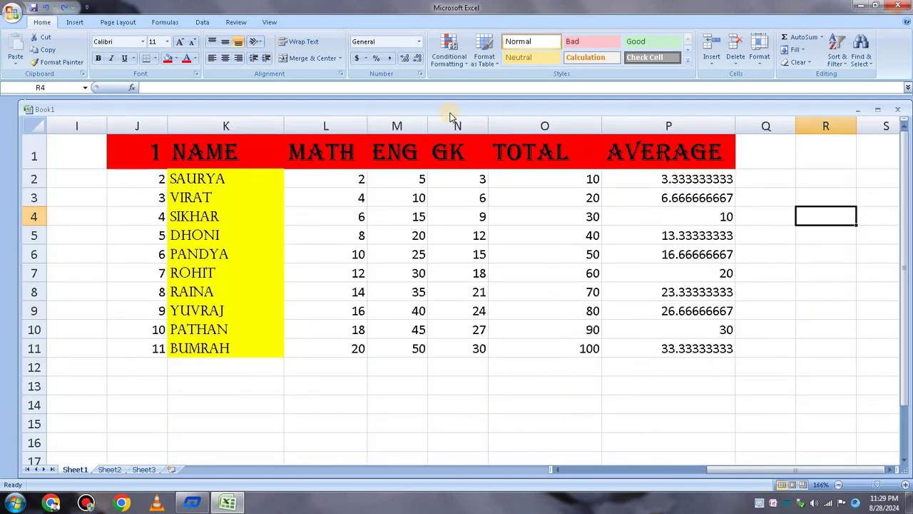
{"action": "left_click", "coordinate": [824, 273]}
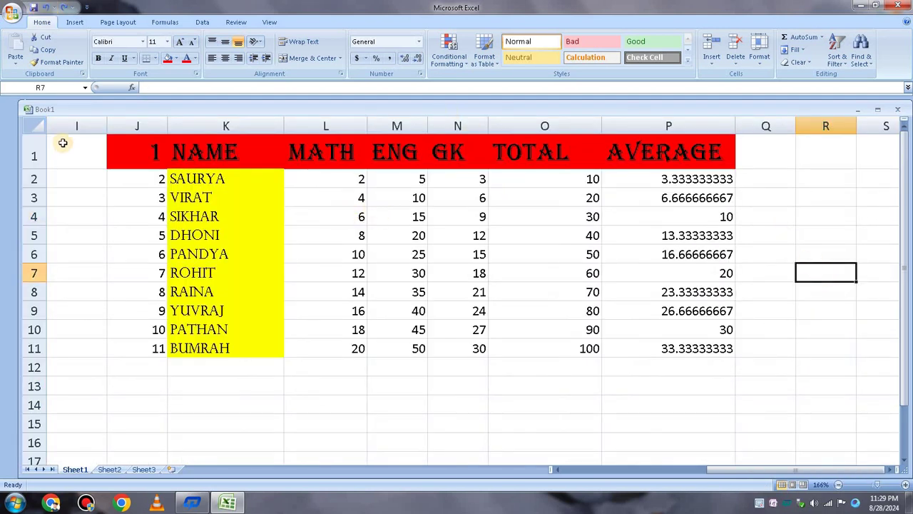
Insert a blank row 1 above the student table
{"action": "right_click", "coordinate": [40, 127]}
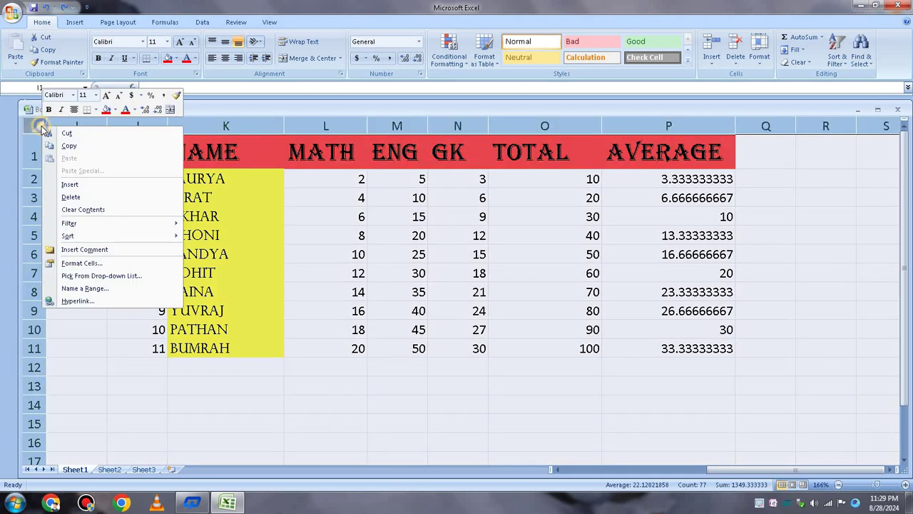
{"action": "left_click", "coordinate": [69, 184]}
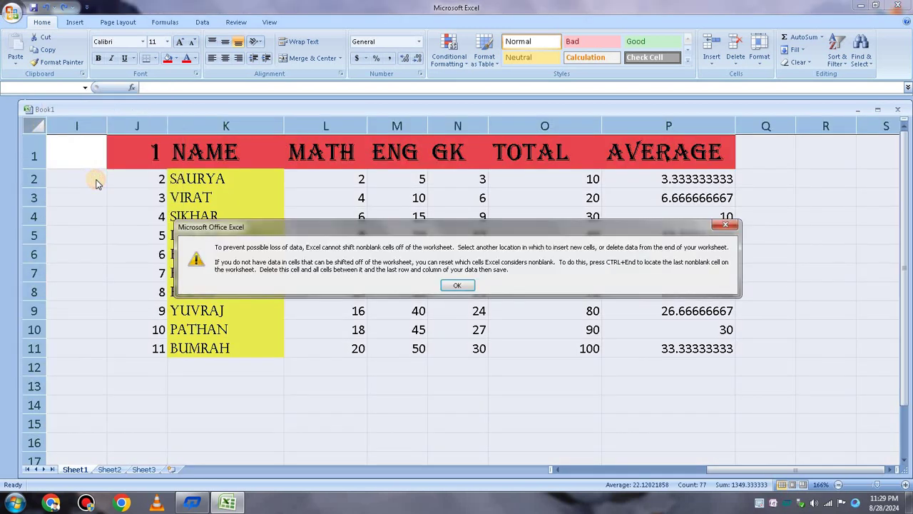
{"action": "left_click", "coordinate": [737, 225]}
{"action": "right_click", "coordinate": [36, 151]}
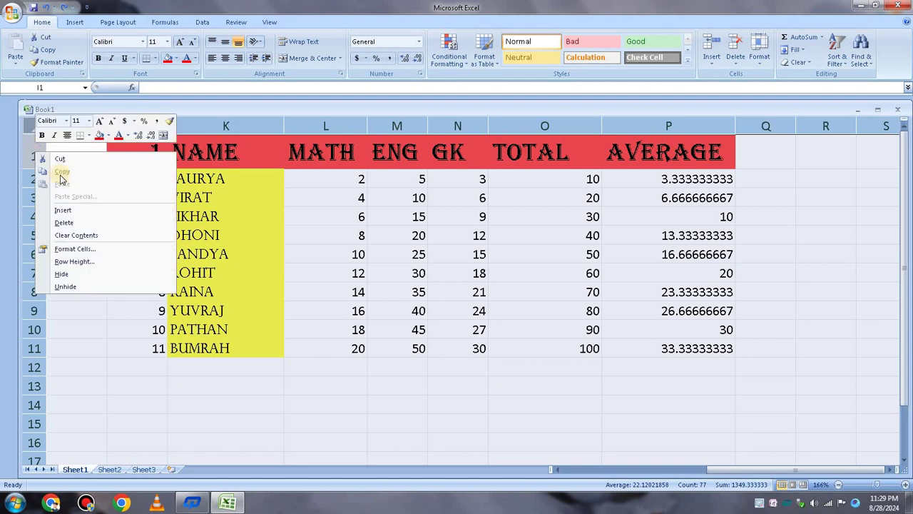
{"action": "left_click", "coordinate": [825, 155]}
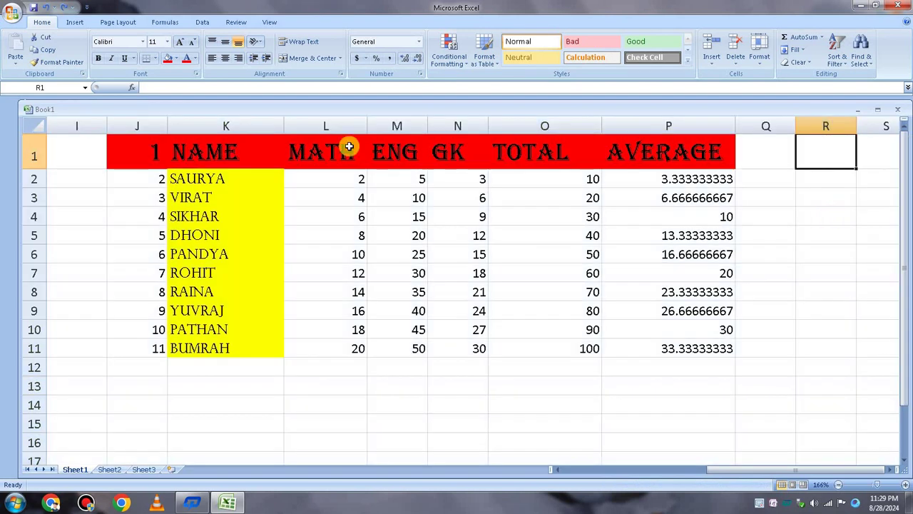
{"action": "right_click", "coordinate": [44, 153]}
{"action": "left_click", "coordinate": [72, 206]}
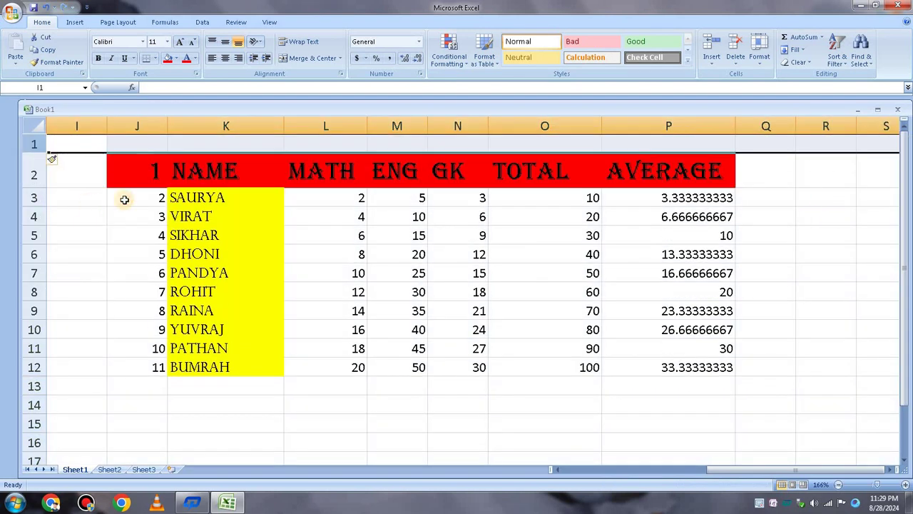
Make row 1 taller, about 36 points high
{"action": "left_click", "coordinate": [91, 199]}
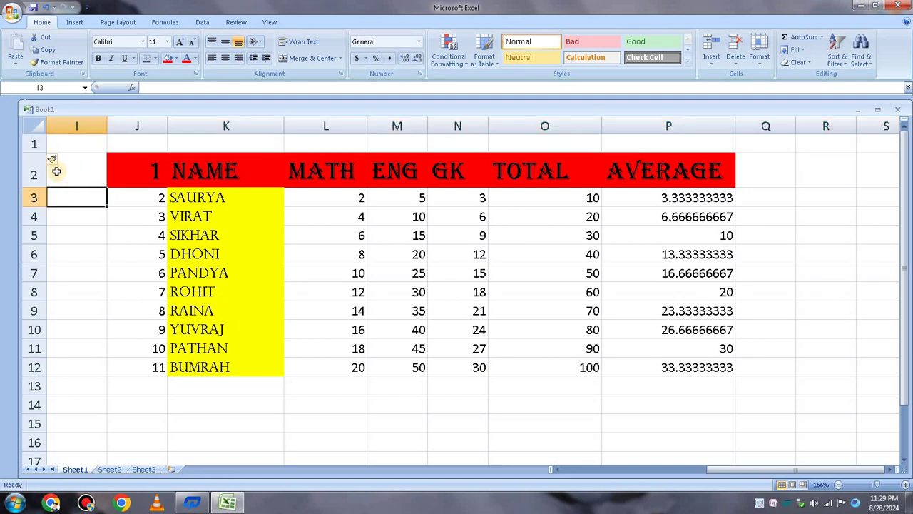
{"action": "left_click_drag", "start_coordinate": [35, 151], "coordinate": [41, 178]}
{"action": "left_click", "coordinate": [74, 152]}
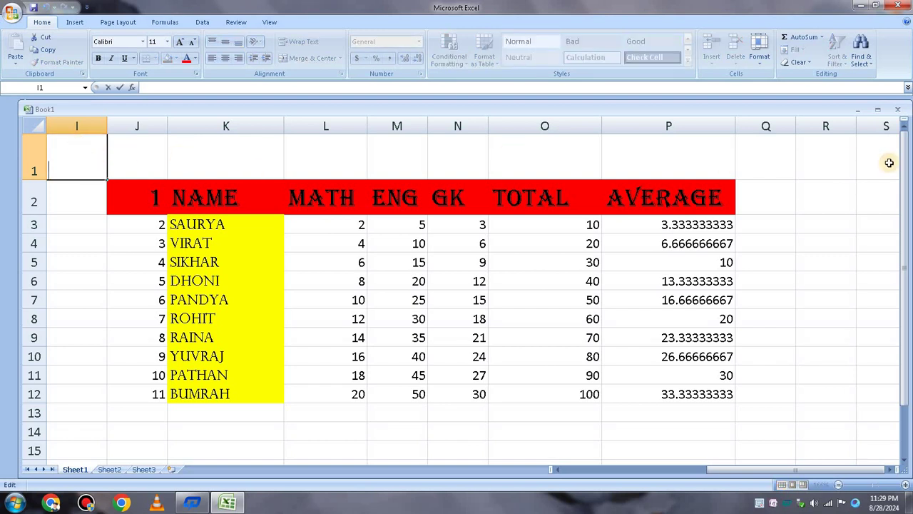
Select I1:P1, begin the title with G and set font size 28
{"action": "left_click", "coordinate": [63, 149]}
{"action": "left_click", "coordinate": [232, 148]}
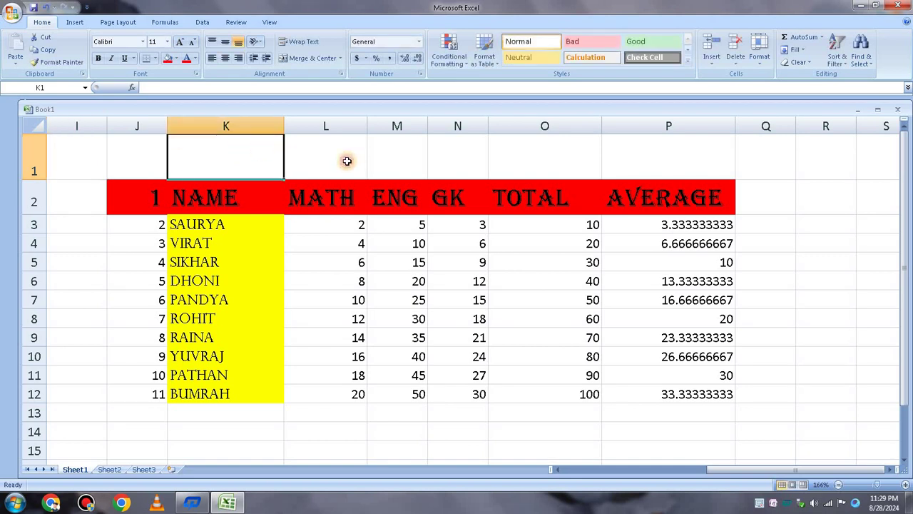
{"action": "left_click_drag", "start_coordinate": [75, 147], "coordinate": [728, 151]}
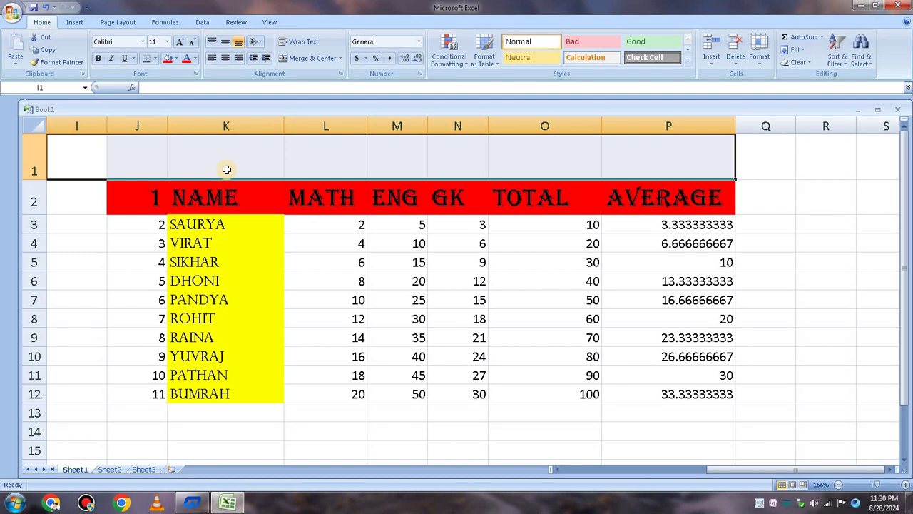
{"action": "type", "text": "G"}
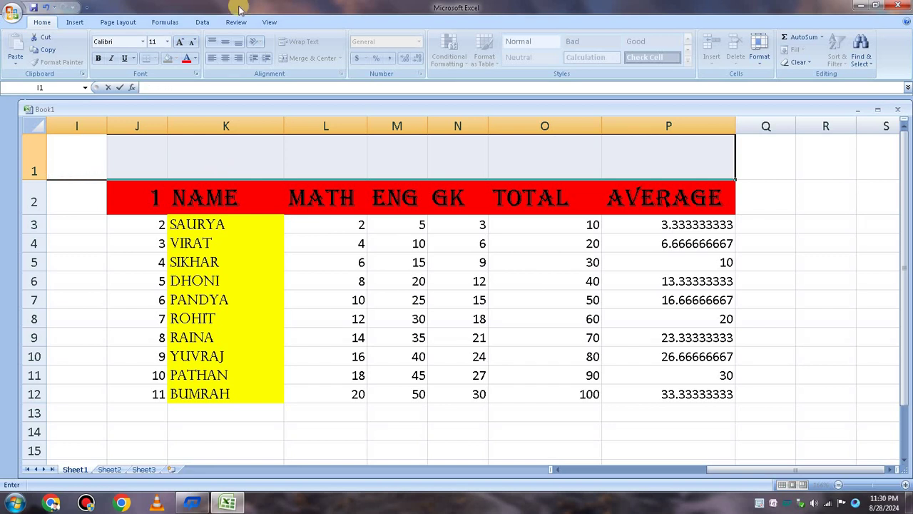
{"action": "left_click", "coordinate": [166, 42]}
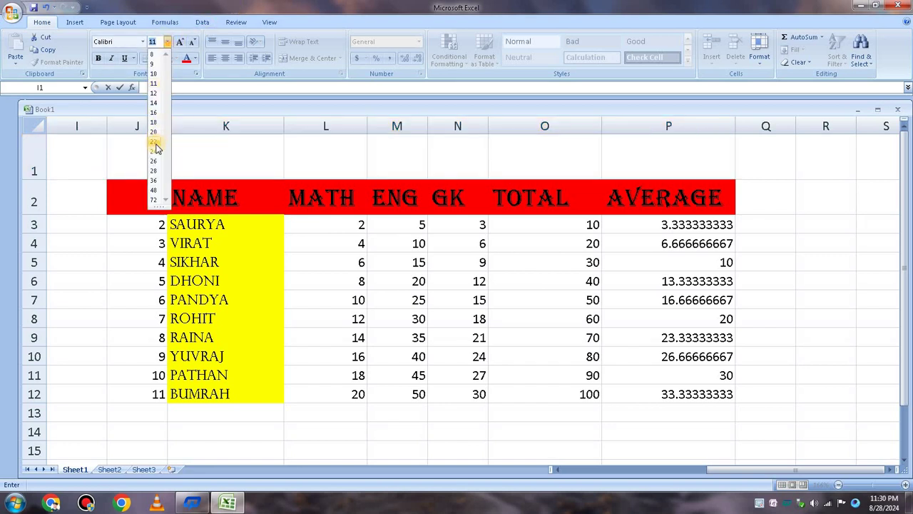
{"action": "left_click", "coordinate": [154, 170]}
{"action": "type", "text": "GU"}
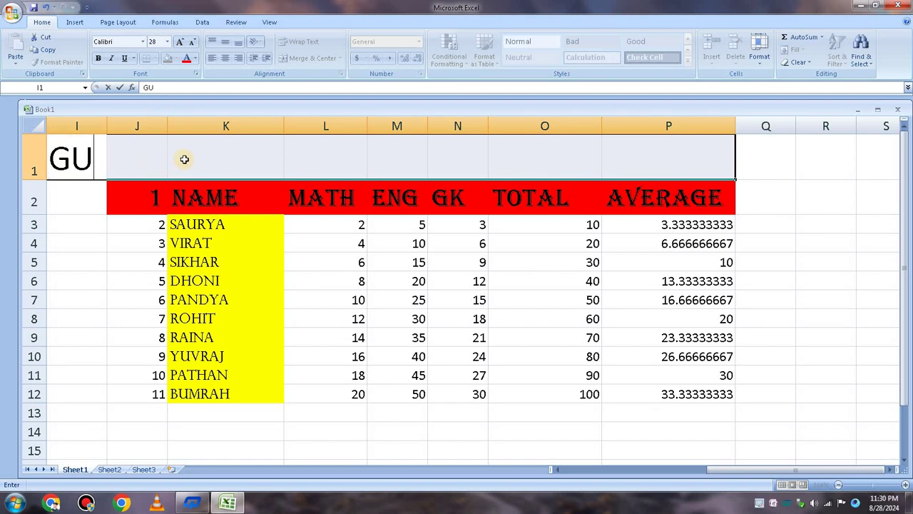
Type the rest of the title, GUSHKARA MAHAVIDYALAYA 2024 RESULT, in I1
{"action": "type", "text": "SGH"}
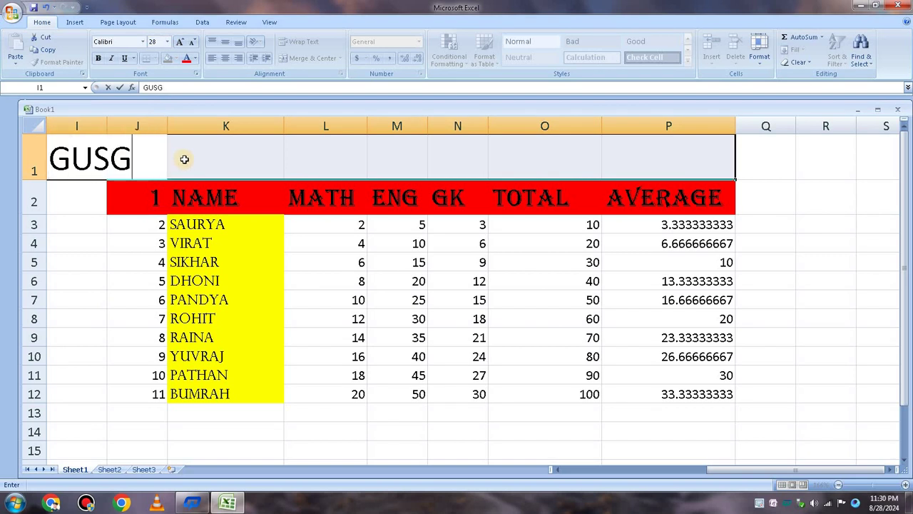
{"action": "key", "text": "BackSpace"}
{"action": "type", "text": "AR"}
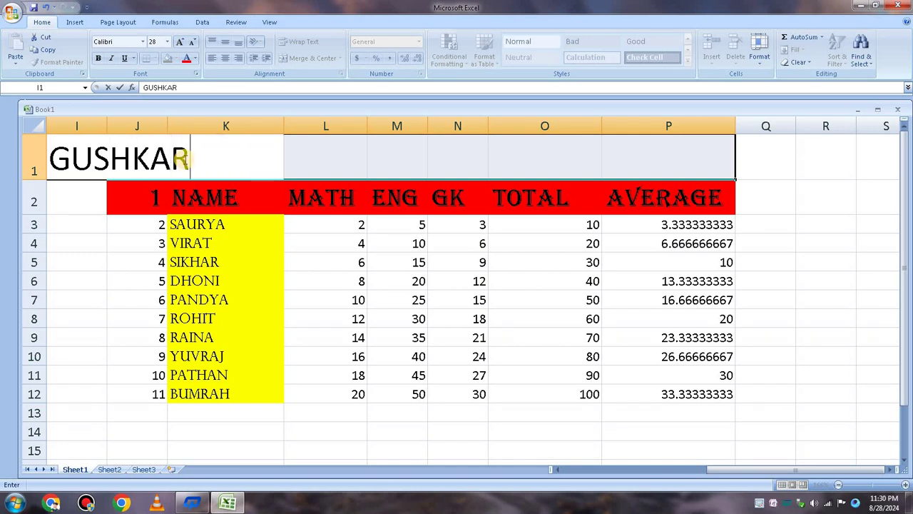
{"action": "type", "text": "A MAHA"}
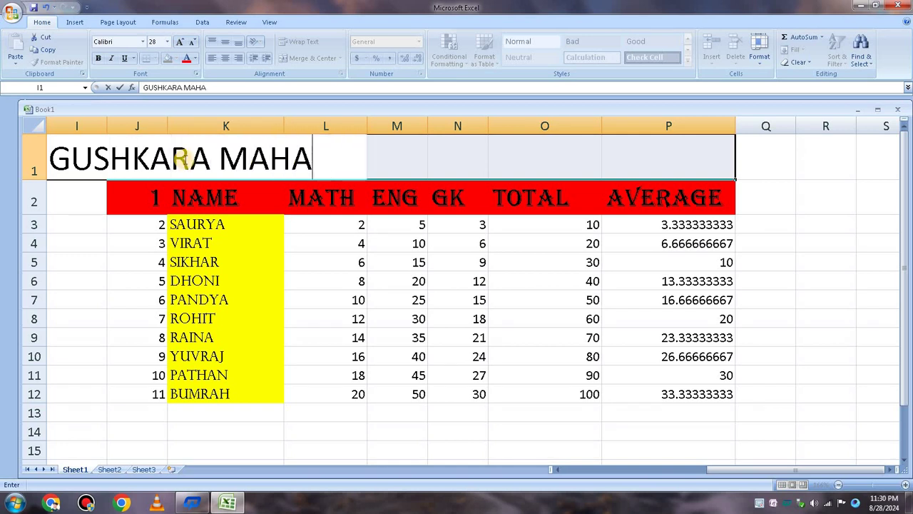
{"action": "type", "text": "VIDY"}
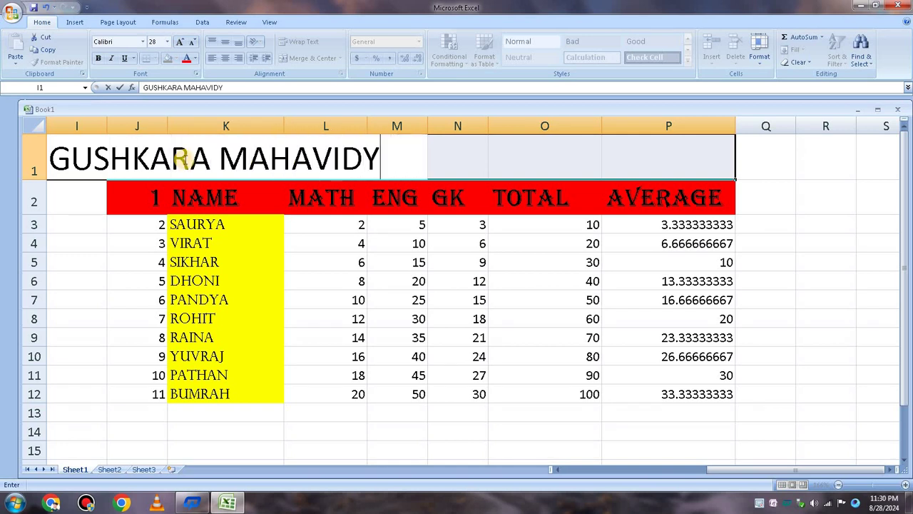
{"action": "type", "text": "ALAYA "}
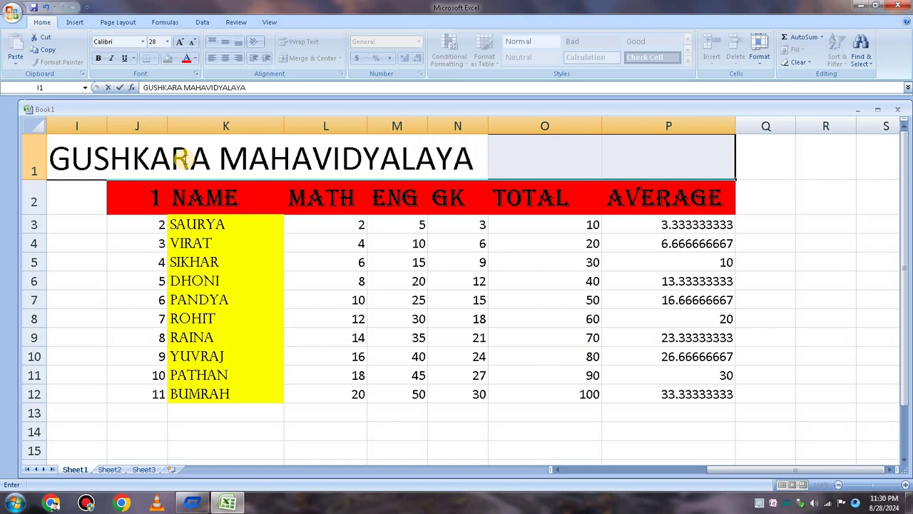
{"action": "type", "text": "2024"}
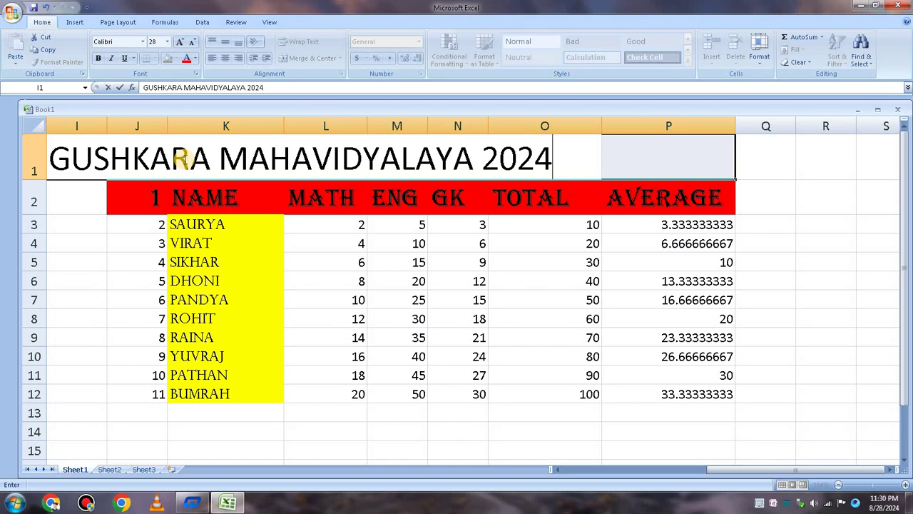
{"action": "type", "text": " RESULT"}
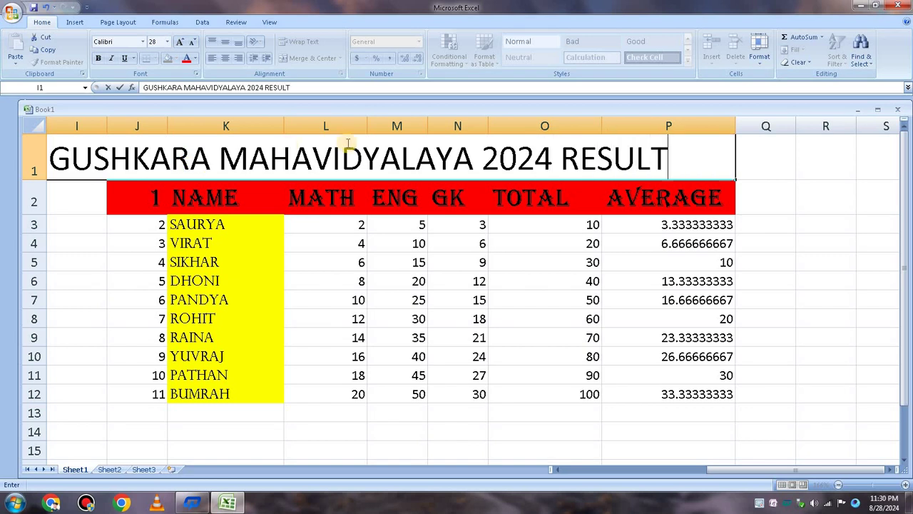
Apply the Algerian font to the GUSHKARA MAHAVIDYALAYA 2024 RESULT title in I1
{"action": "left_click_drag", "start_coordinate": [48, 151], "coordinate": [703, 145]}
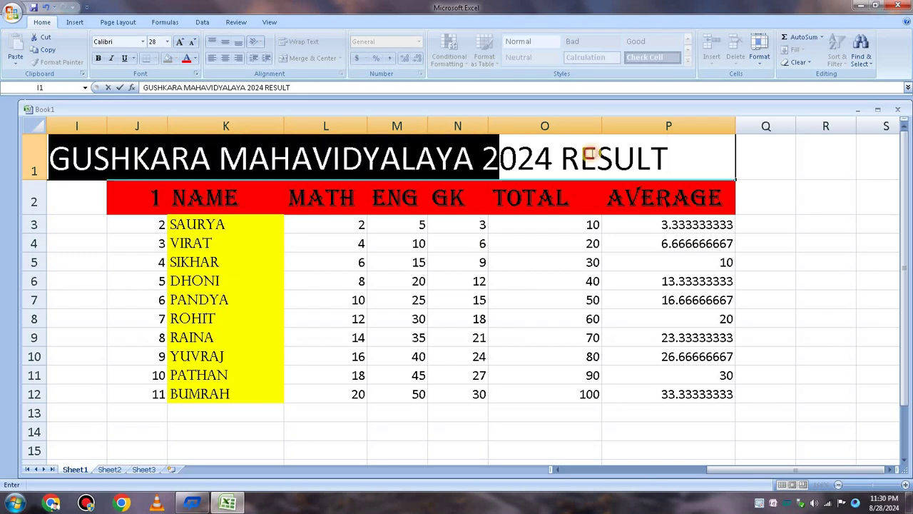
{"action": "left_click", "coordinate": [143, 41]}
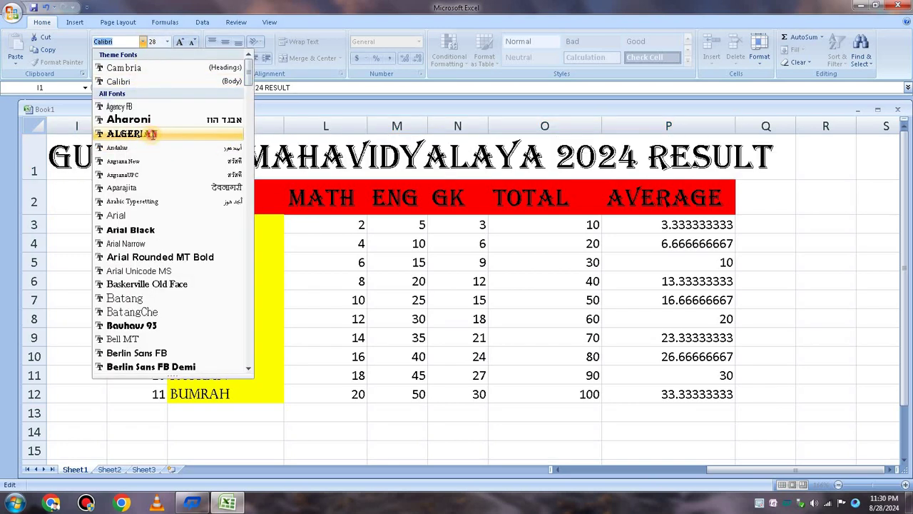
{"action": "left_click", "coordinate": [152, 135]}
{"action": "left_click", "coordinate": [877, 207]}
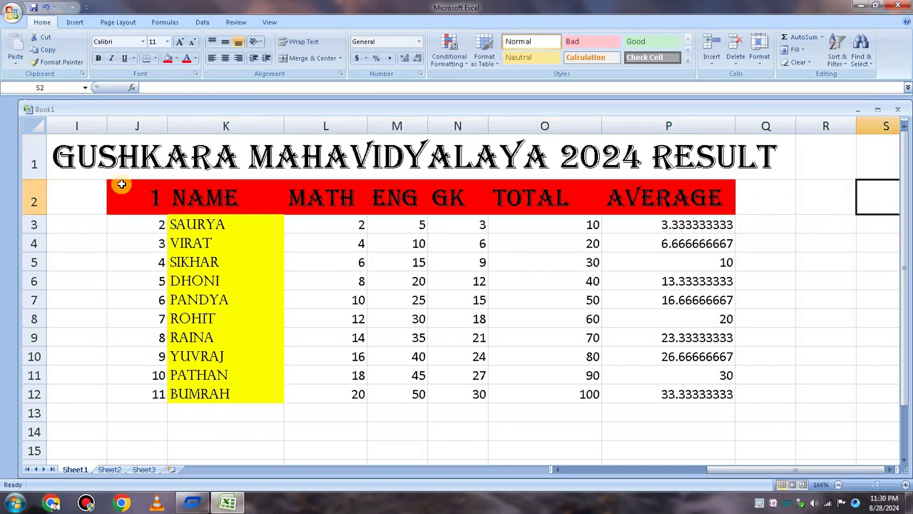
{"action": "left_click", "coordinate": [813, 246]}
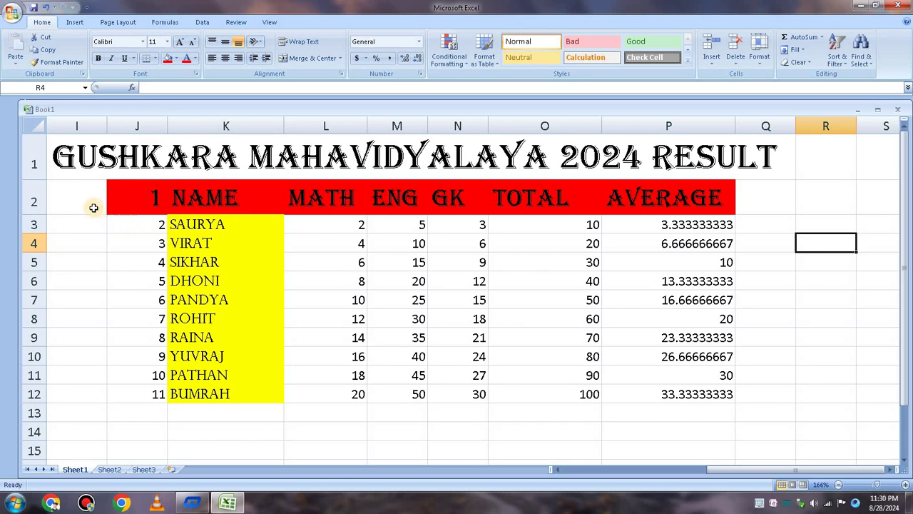
Give cell I2 the standard Red fill to extend the header band
{"action": "left_click", "coordinate": [66, 197]}
{"action": "left_click", "coordinate": [178, 60]}
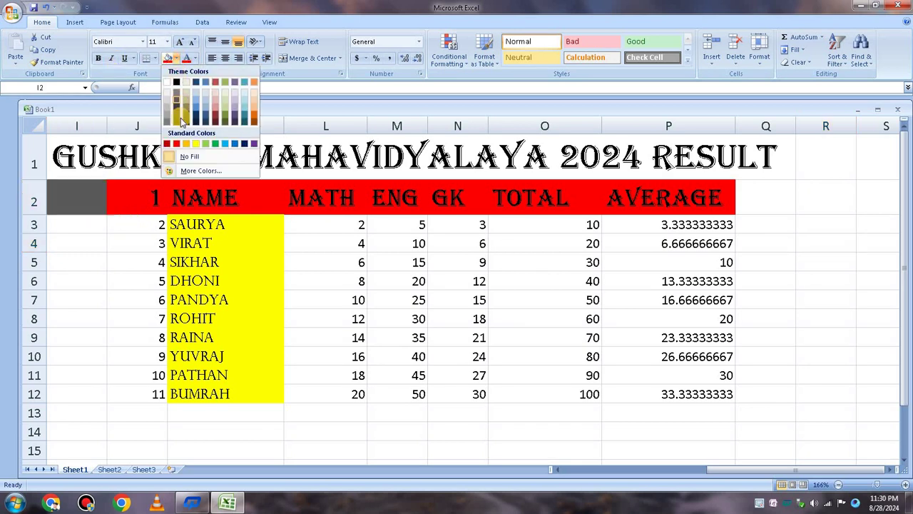
{"action": "left_click", "coordinate": [754, 199]}
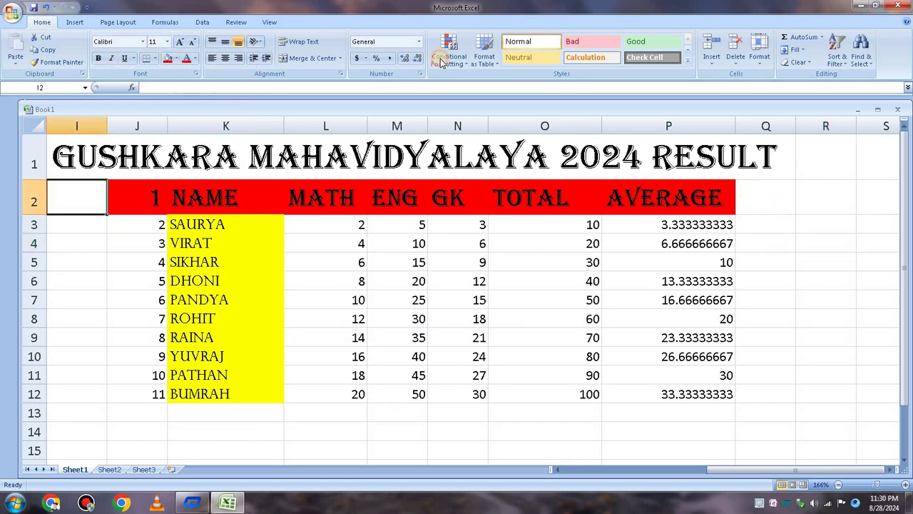
{"action": "left_click", "coordinate": [774, 233]}
{"action": "left_click", "coordinate": [77, 202]}
{"action": "left_click", "coordinate": [176, 58]}
{"action": "left_click", "coordinate": [176, 144]}
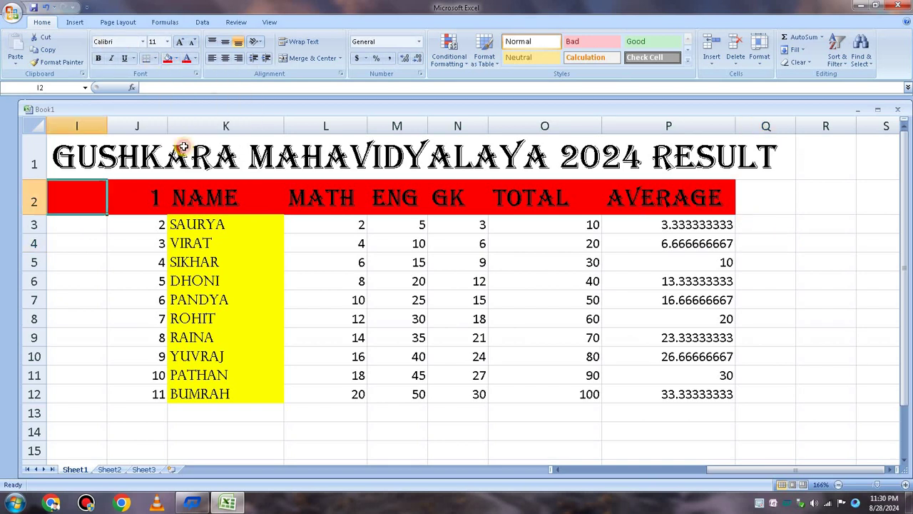
{"action": "left_click", "coordinate": [90, 223]}
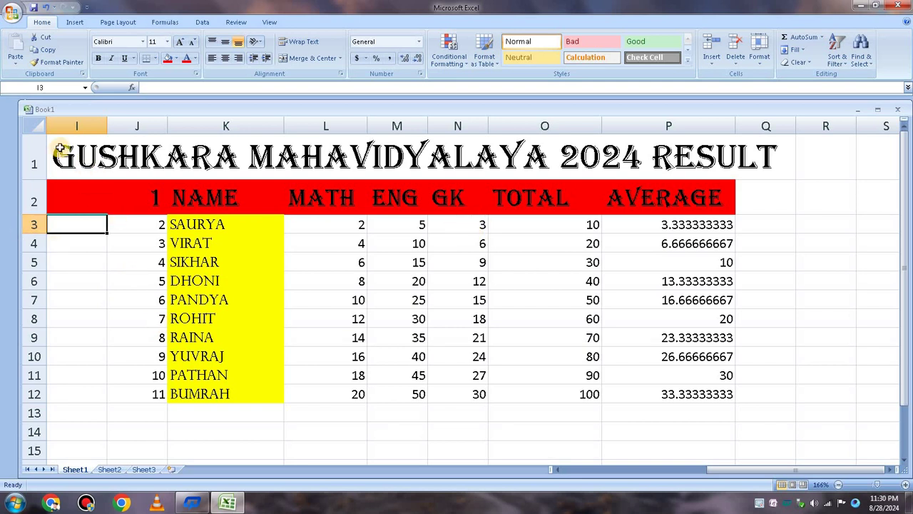
Apply a lavender theme-colour fill to the title row I1:Q1
{"action": "mouse_move", "coordinate": [60, 150]}
{"action": "left_mouse_down"}
{"action": "mouse_move", "coordinate": [233, 165]}
{"action": "mouse_move", "coordinate": [772, 164]}
{"action": "left_mouse_up"}
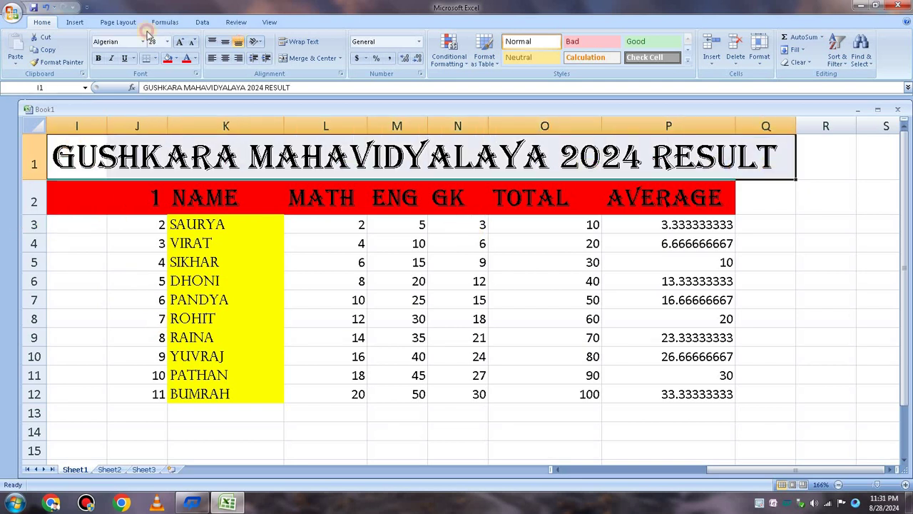
{"action": "left_click", "coordinate": [176, 61]}
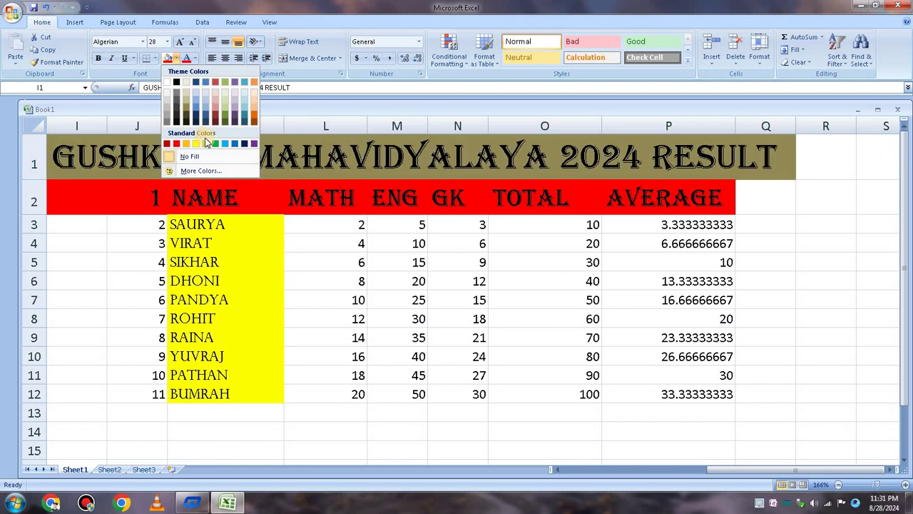
{"action": "left_click", "coordinate": [240, 110]}
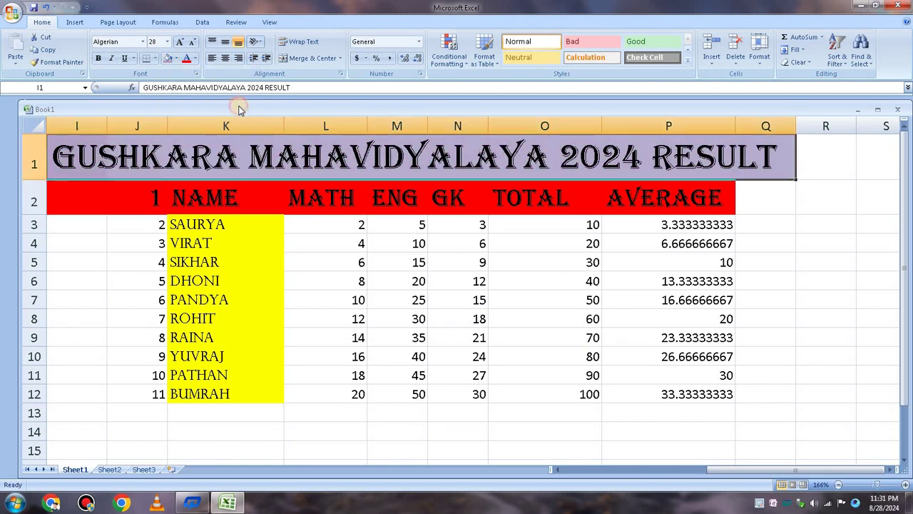
{"action": "left_click", "coordinate": [849, 174]}
{"action": "left_click", "coordinate": [844, 245]}
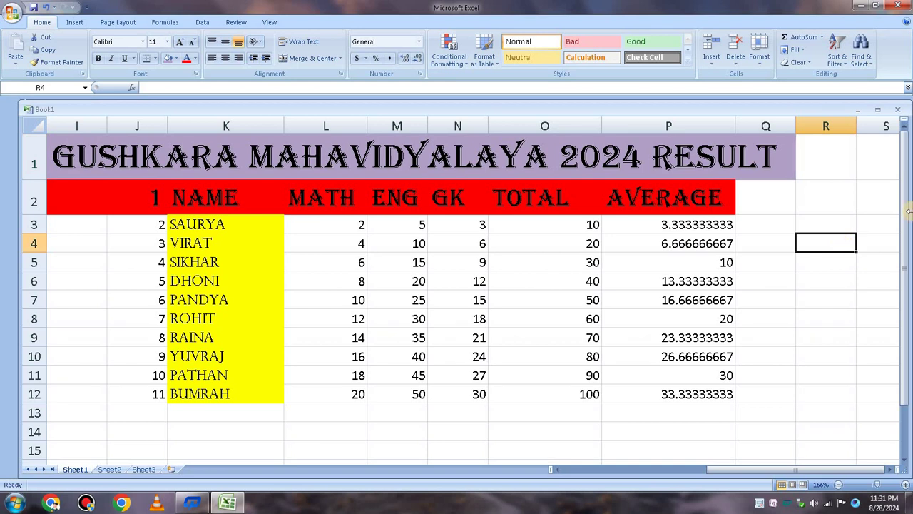
Give cell Q2 the standard Red fill
{"action": "left_click", "coordinate": [177, 59]}
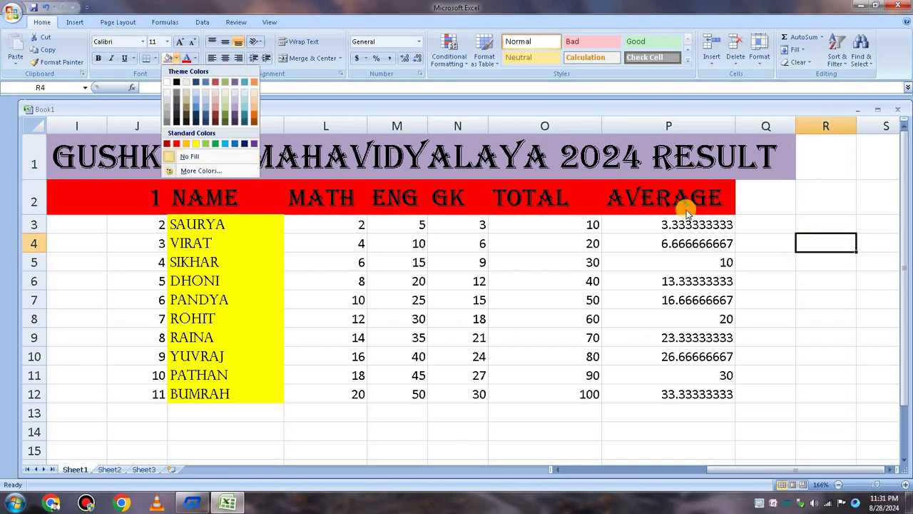
{"action": "left_click", "coordinate": [766, 196]}
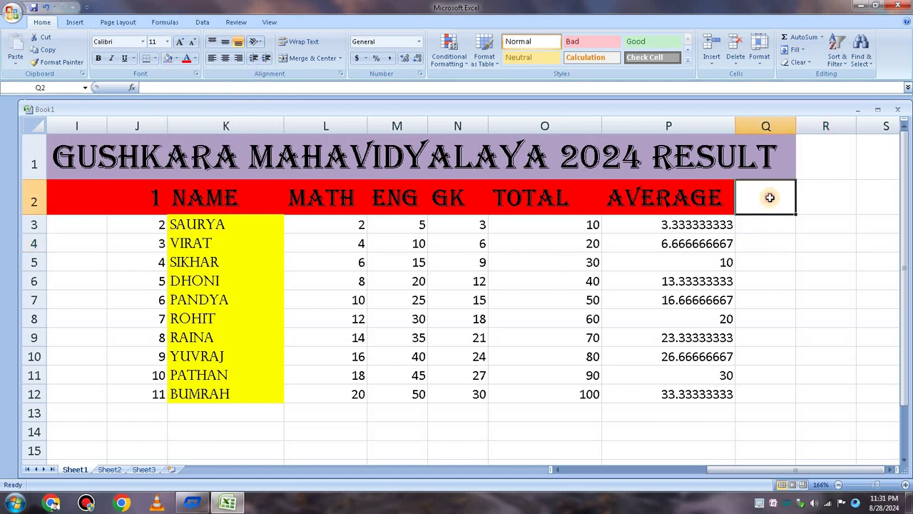
{"action": "left_click", "coordinate": [177, 58]}
{"action": "left_click", "coordinate": [178, 150]}
{"action": "left_click", "coordinate": [762, 263]}
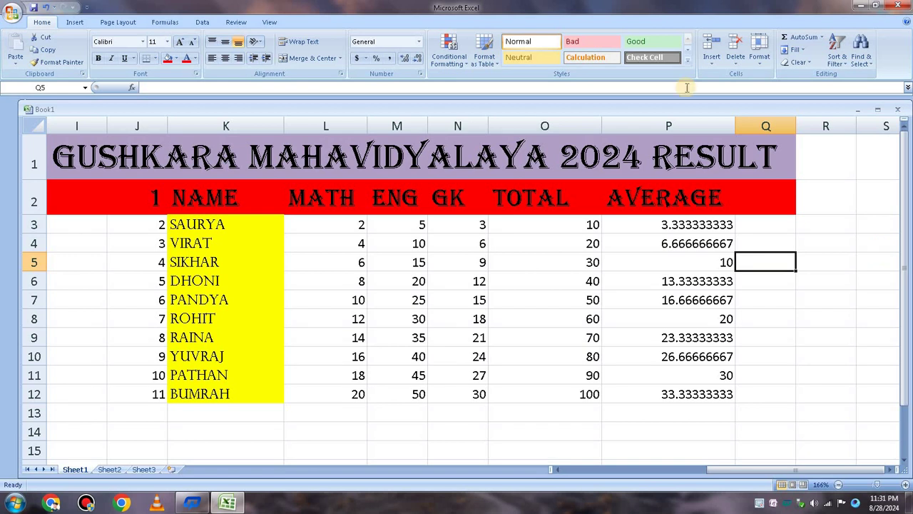
Select the marks, totals and averages block L3:P12
{"action": "left_click", "coordinate": [753, 333]}
{"action": "left_click_drag", "start_coordinate": [316, 228], "coordinate": [321, 245]}
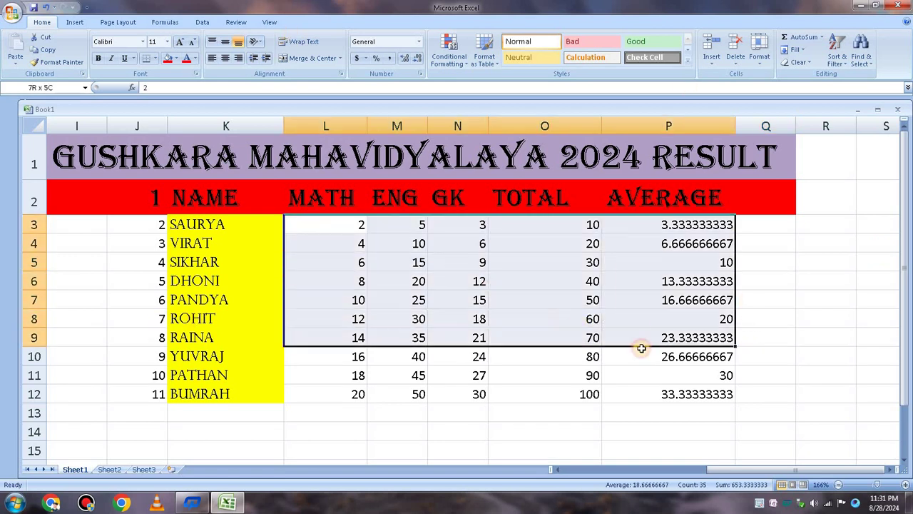
{"action": "left_click_drag", "start_coordinate": [446, 265], "coordinate": [664, 391]}
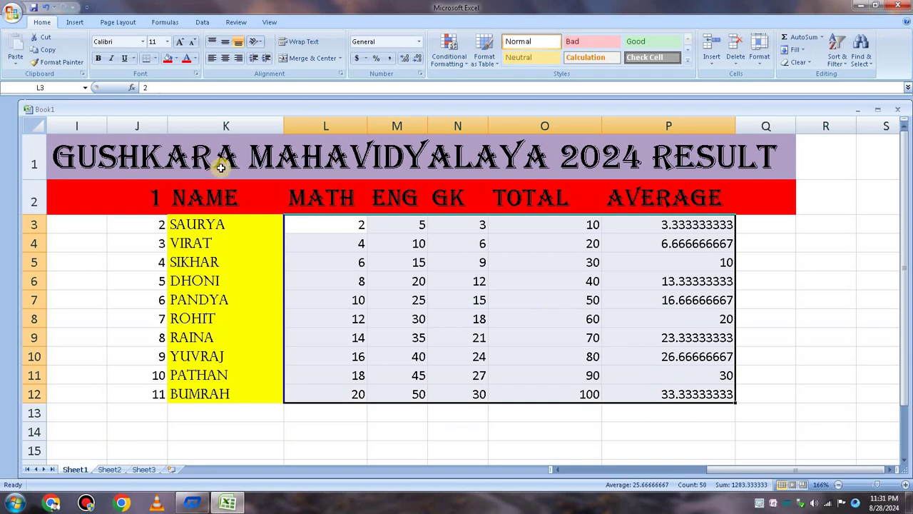
Give L3:P12 a light orange theme-colour fill
{"action": "left_click", "coordinate": [173, 60]}
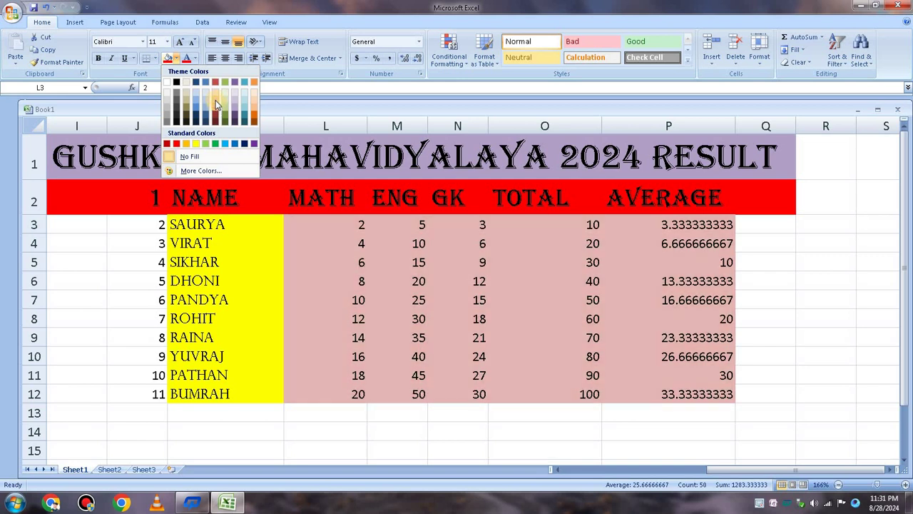
{"action": "left_click", "coordinate": [254, 113]}
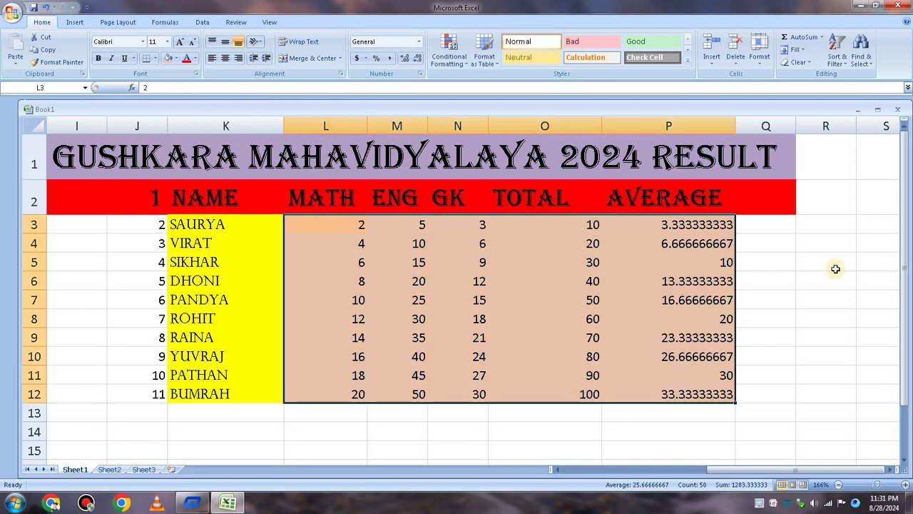
{"action": "left_click", "coordinate": [869, 289]}
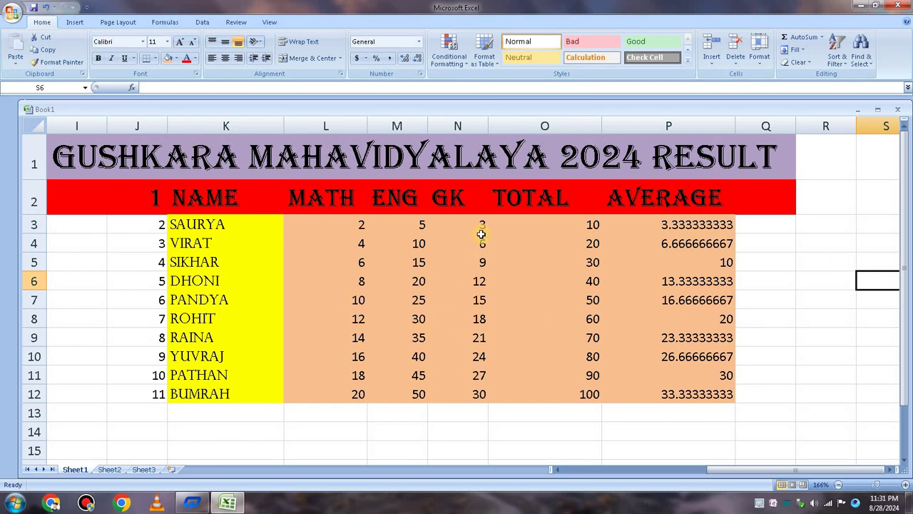
Draw grid borders over the header row and every cell of the table J3:P12
{"action": "left_click", "coordinate": [76, 22]}
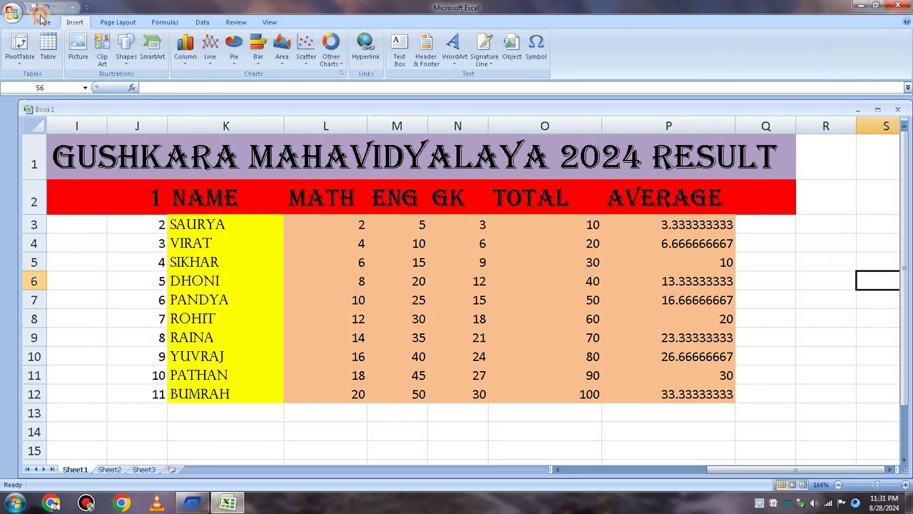
{"action": "left_click", "coordinate": [42, 22]}
{"action": "left_click", "coordinate": [156, 59]}
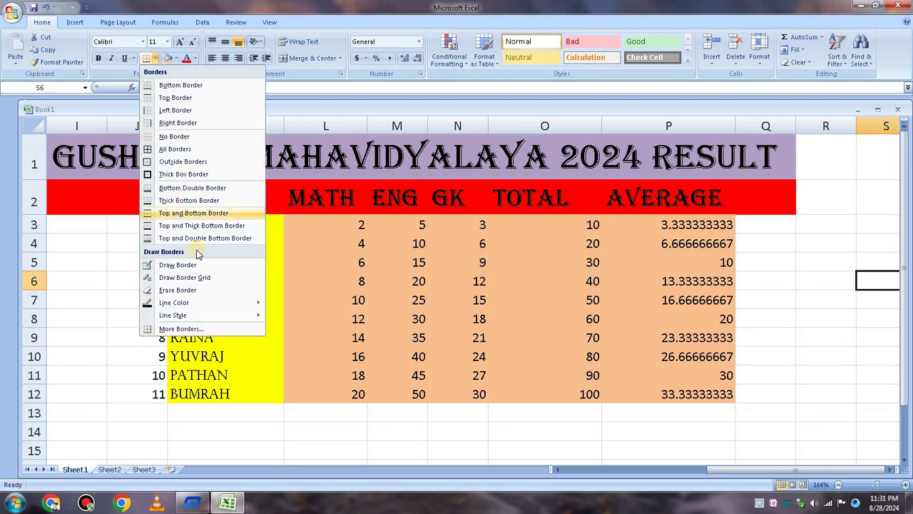
{"action": "left_click", "coordinate": [191, 276]}
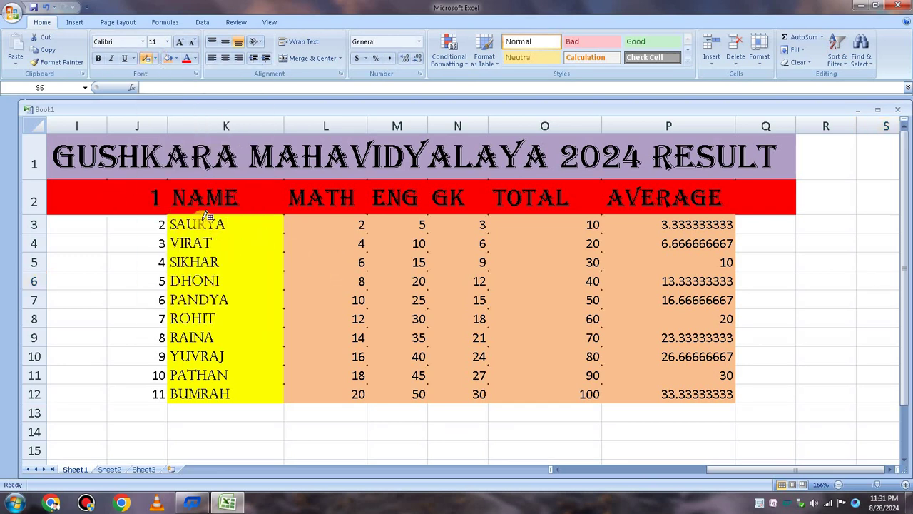
{"action": "left_click", "coordinate": [136, 198]}
{"action": "left_click", "coordinate": [192, 200]}
{"action": "mouse_move", "coordinate": [67, 183]}
{"action": "left_mouse_down"}
{"action": "mouse_move", "coordinate": [432, 205]}
{"action": "mouse_move", "coordinate": [642, 328]}
{"action": "mouse_move", "coordinate": [738, 192]}
{"action": "left_mouse_up"}
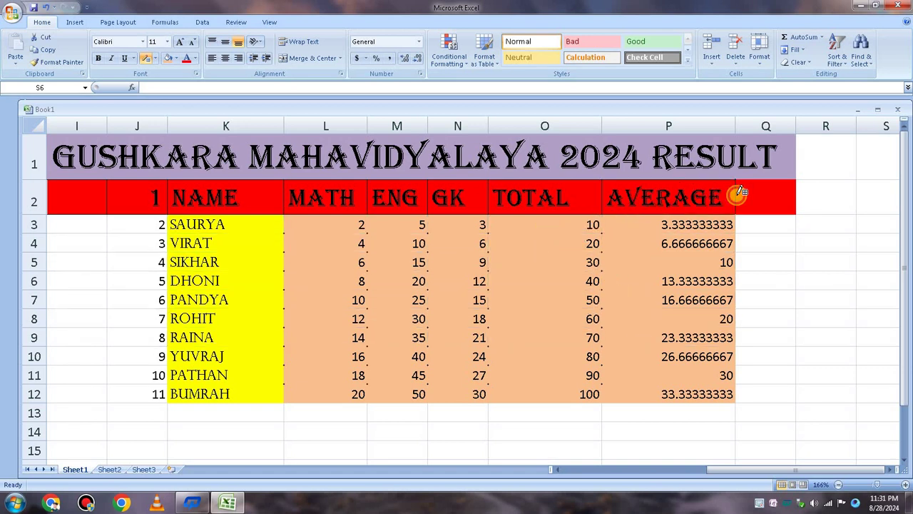
{"action": "left_click", "coordinate": [651, 306]}
{"action": "mouse_move", "coordinate": [143, 211]}
{"action": "left_mouse_down"}
{"action": "mouse_move", "coordinate": [172, 243]}
{"action": "mouse_move", "coordinate": [646, 394]}
{"action": "left_mouse_up"}
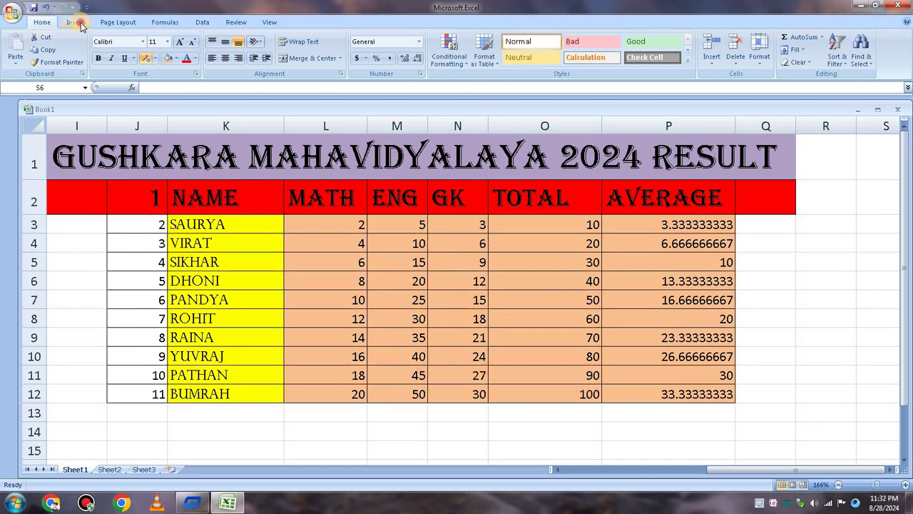
{"action": "left_click", "coordinate": [75, 23]}
{"action": "left_click", "coordinate": [103, 23]}
{"action": "left_click", "coordinate": [43, 22]}
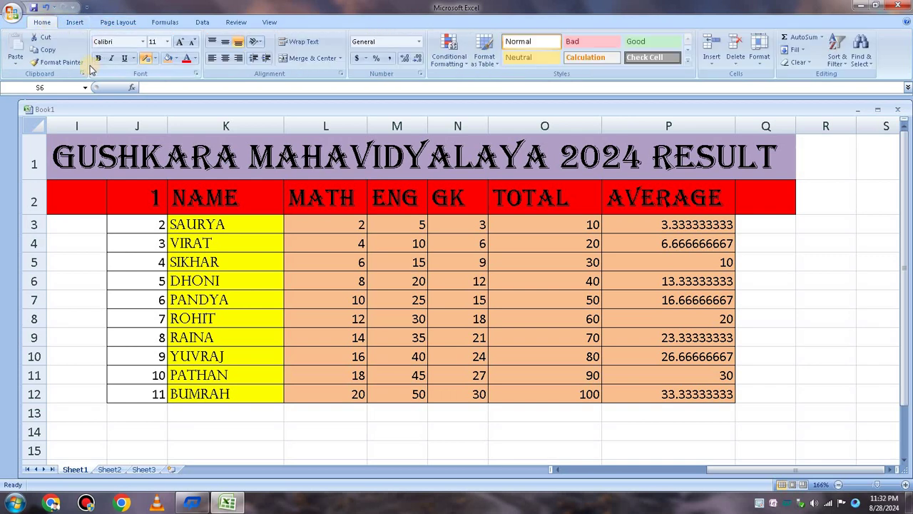
{"action": "left_click", "coordinate": [138, 44]}
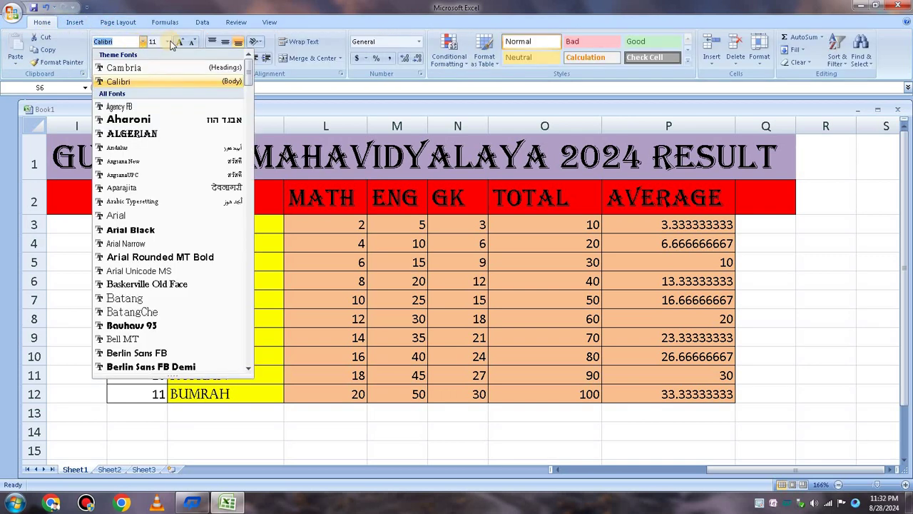
{"action": "left_click", "coordinate": [337, 48]}
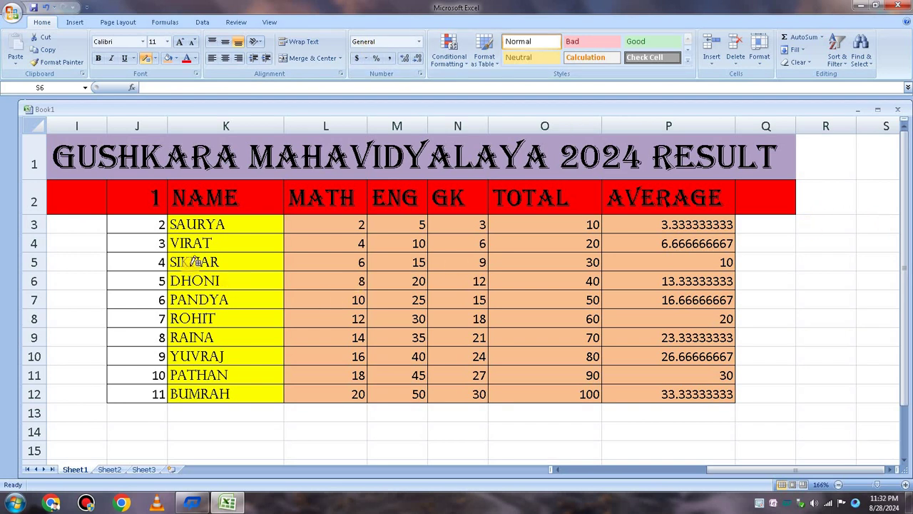
{"action": "left_click", "coordinate": [175, 60]}
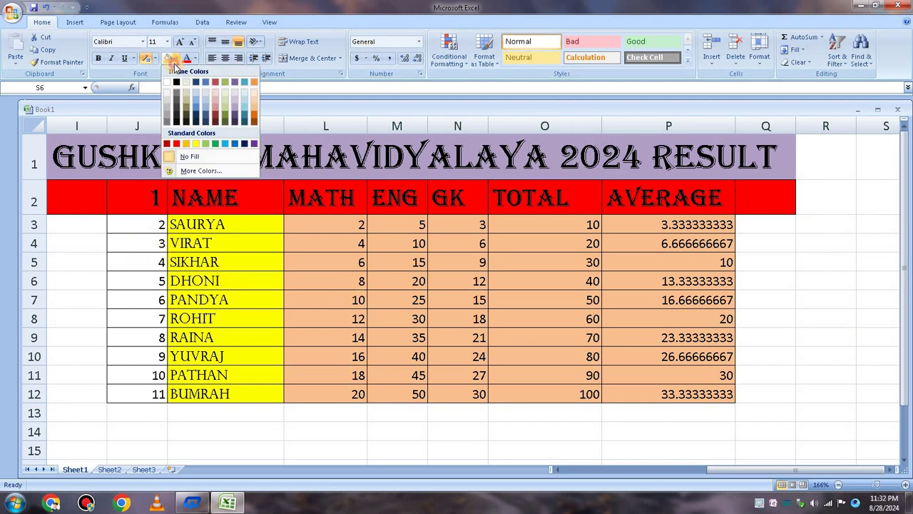
{"action": "scroll", "coordinate": [193, 93], "scroll_direction": "right", "scroll_amount": 3}
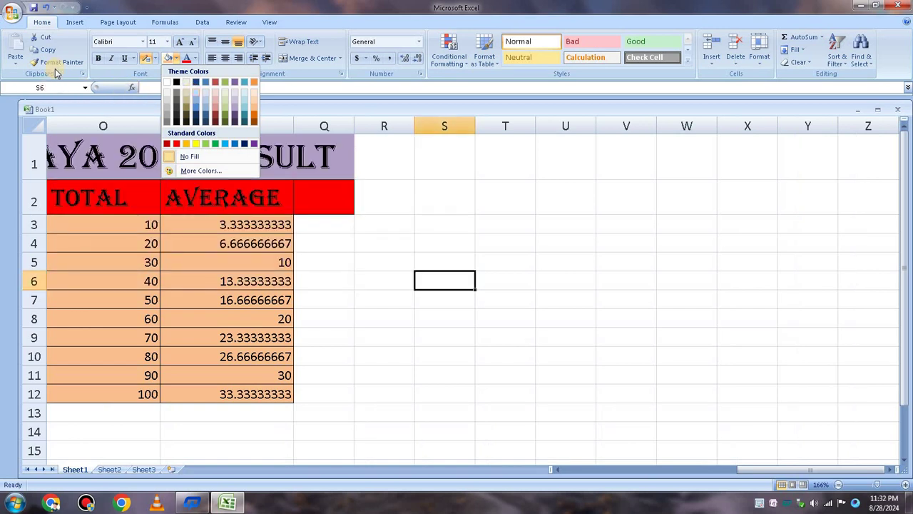
{"action": "left_click", "coordinate": [64, 27]}
{"action": "scroll", "coordinate": [135, 50], "scroll_direction": "up", "scroll_amount": 1}
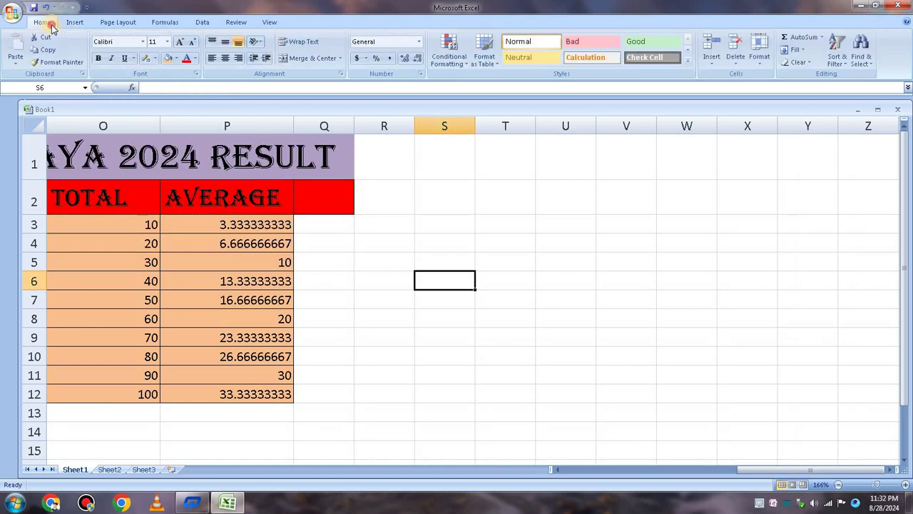
{"action": "left_click", "coordinate": [133, 58]}
{"action": "mouse_move", "coordinate": [808, 470]}
{"action": "left_mouse_down"}
{"action": "mouse_move", "coordinate": [750, 474]}
{"action": "mouse_move", "coordinate": [758, 473]}
{"action": "mouse_move", "coordinate": [699, 434]}
{"action": "left_mouse_up"}
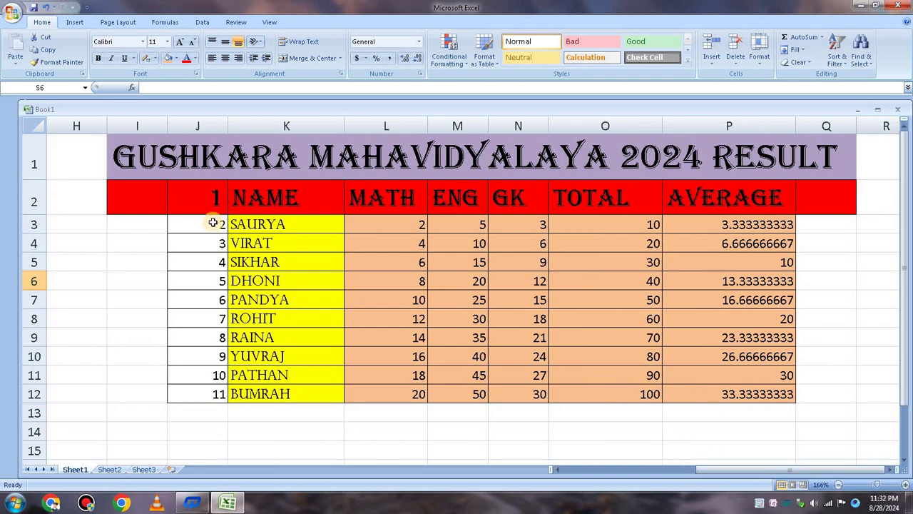
{"action": "left_click_drag", "start_coordinate": [183, 221], "coordinate": [205, 398]}
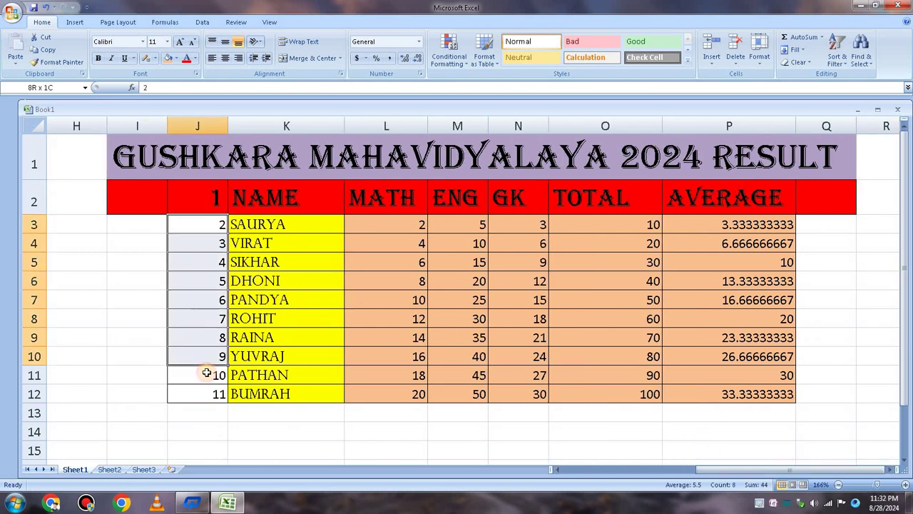
Give the serial-number cells J3:J12 a light blue theme fill
{"action": "left_click", "coordinate": [176, 60]}
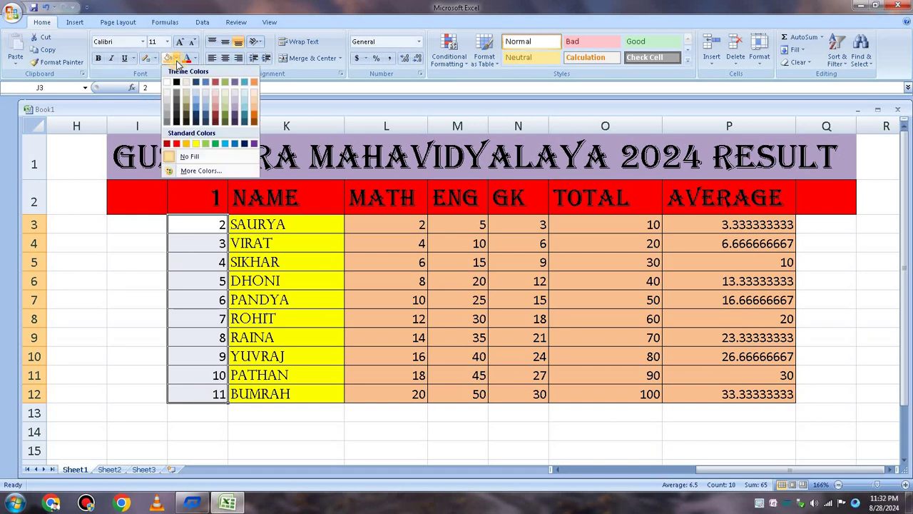
{"action": "left_click", "coordinate": [197, 99]}
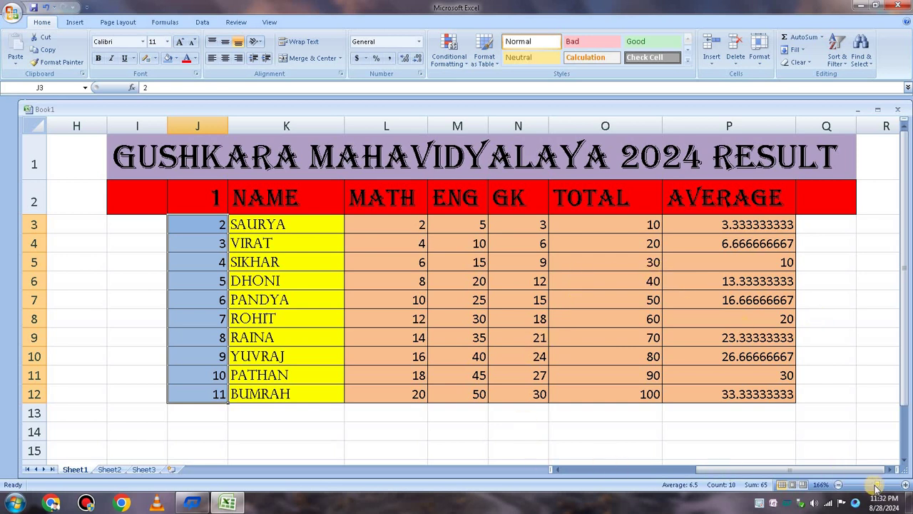
Zoom the result table in slightly, then minimize the Excel window
{"action": "left_click_drag", "start_coordinate": [880, 486], "coordinate": [880, 487]}
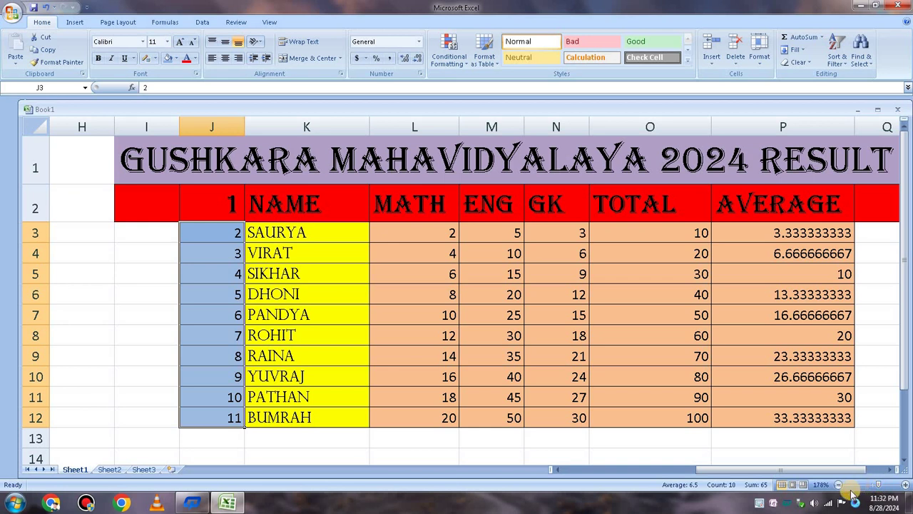
{"action": "left_click_drag", "start_coordinate": [828, 473], "coordinate": [877, 486]}
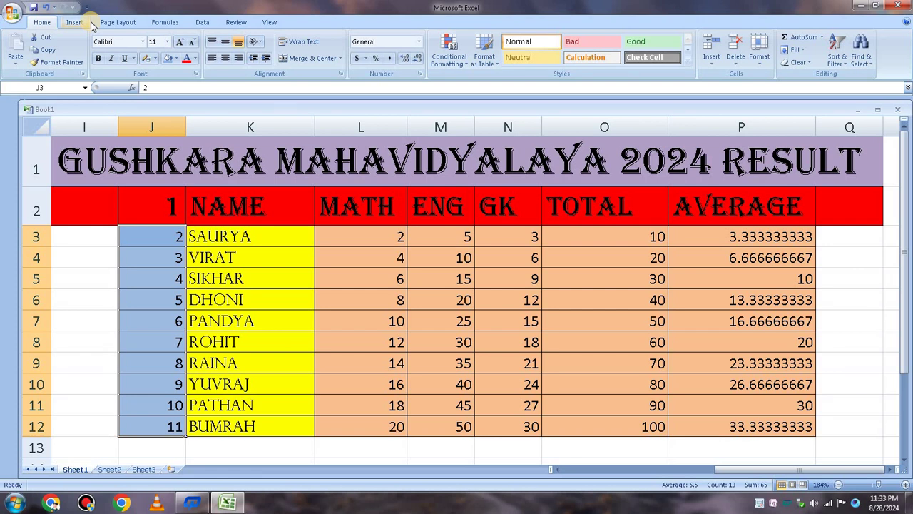
{"action": "left_click", "coordinate": [864, 6]}
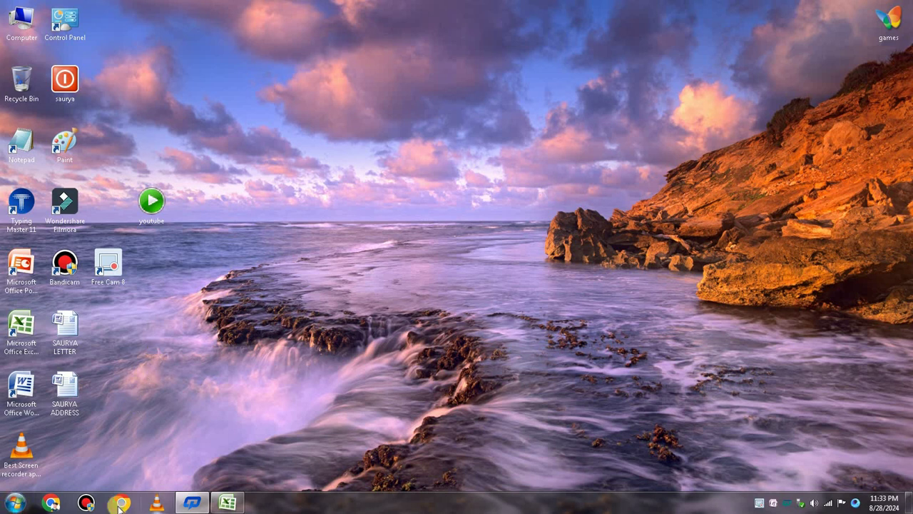
Launch Paint from its desktop shortcut, maximize it, and paste the result-table screenshot
{"action": "right_click", "coordinate": [63, 144]}
{"action": "left_click", "coordinate": [107, 152]}
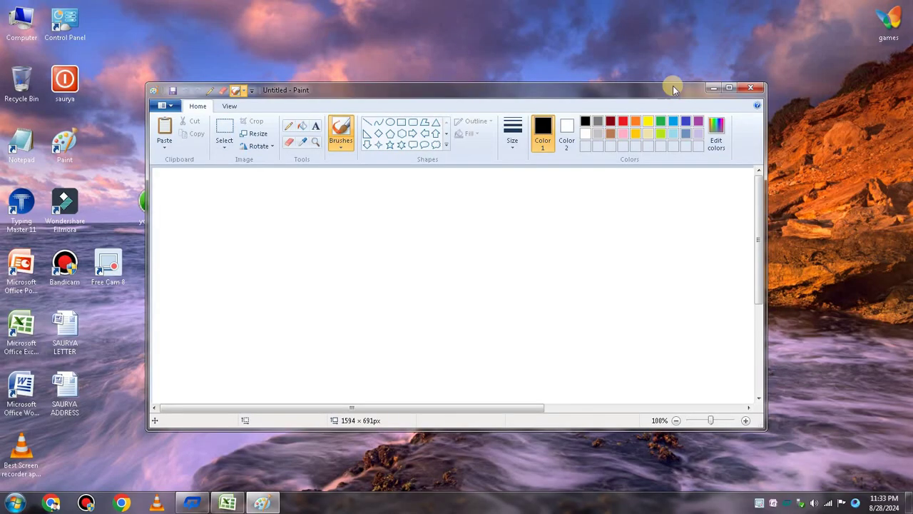
{"action": "left_click", "coordinate": [728, 93]}
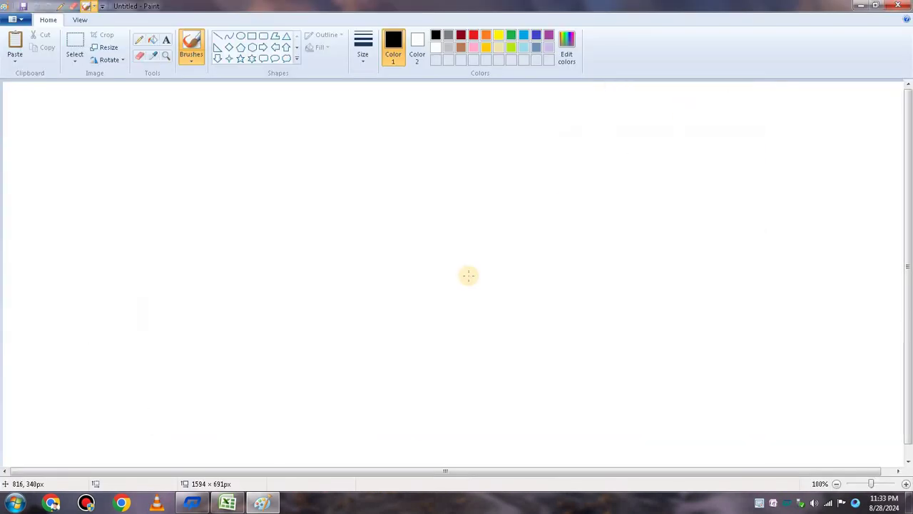
{"action": "key", "text": "ctrl+v"}
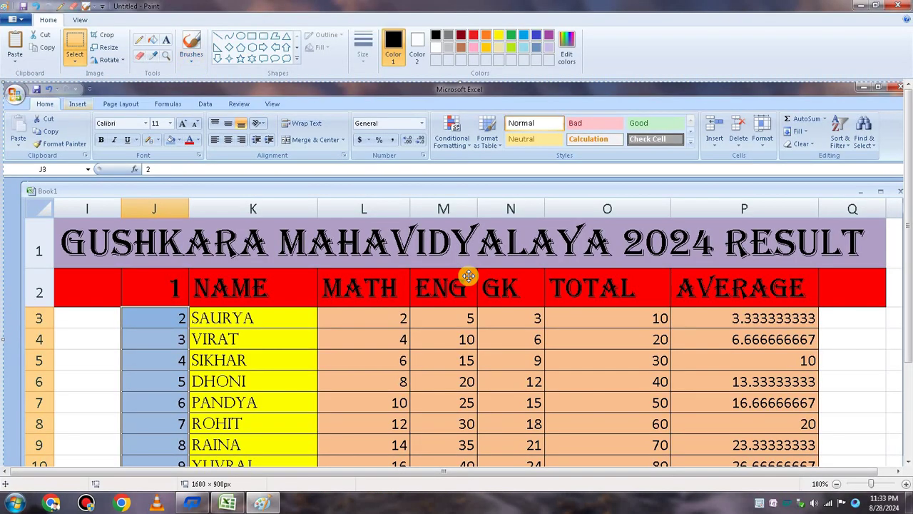
{"action": "scroll", "coordinate": [526, 265], "scroll_direction": "down", "scroll_amount": 3}
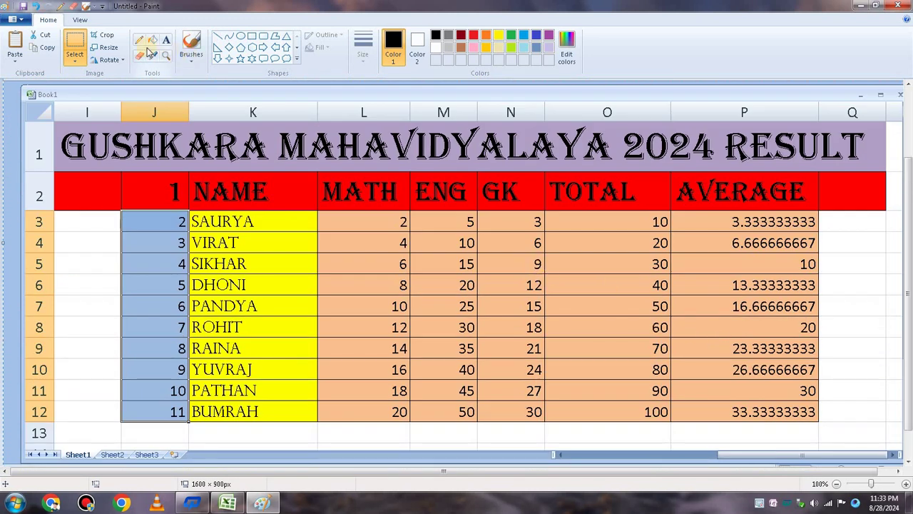
Save the picture as JPEG 'HOW TO MAKE A THUMBNAIL' in the youtube folder
{"action": "left_click", "coordinate": [18, 23]}
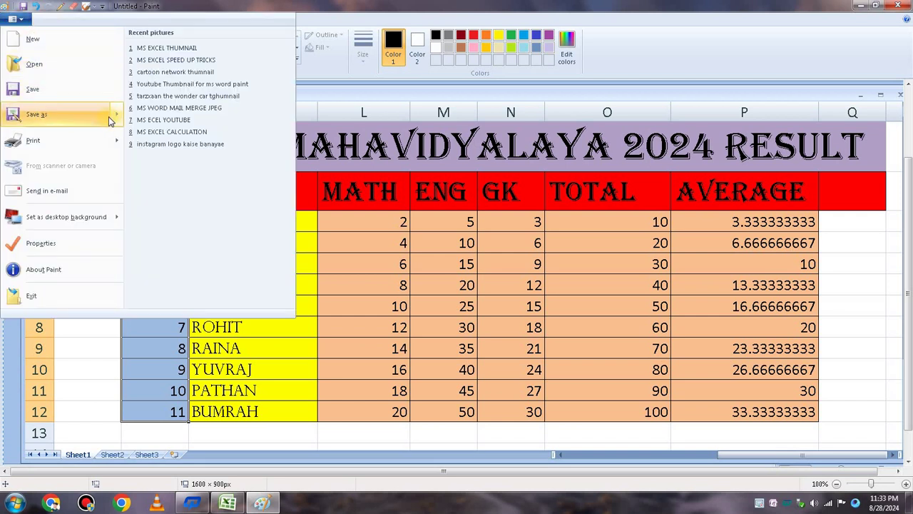
{"action": "mouse_move", "coordinate": [115, 121]}
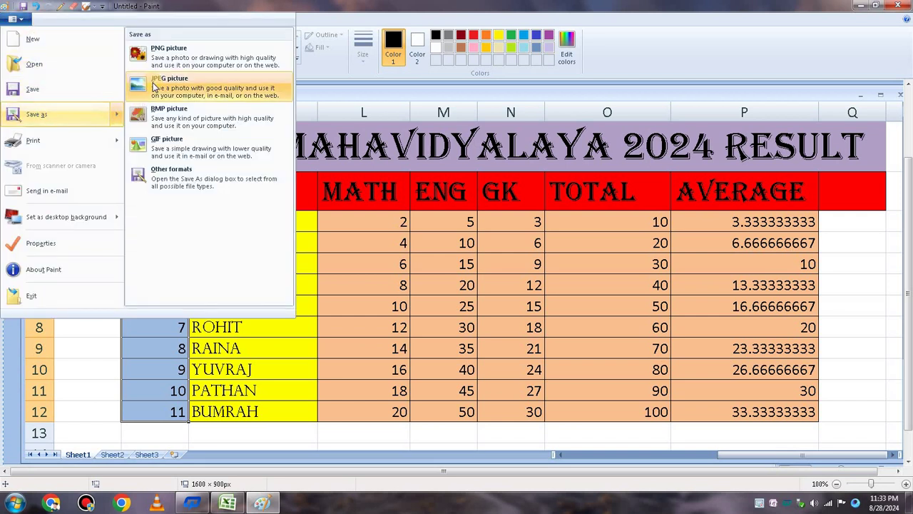
{"action": "left_click", "coordinate": [153, 81]}
{"action": "type", "text": "HOW TO MAKE A THUMBNAIL"}
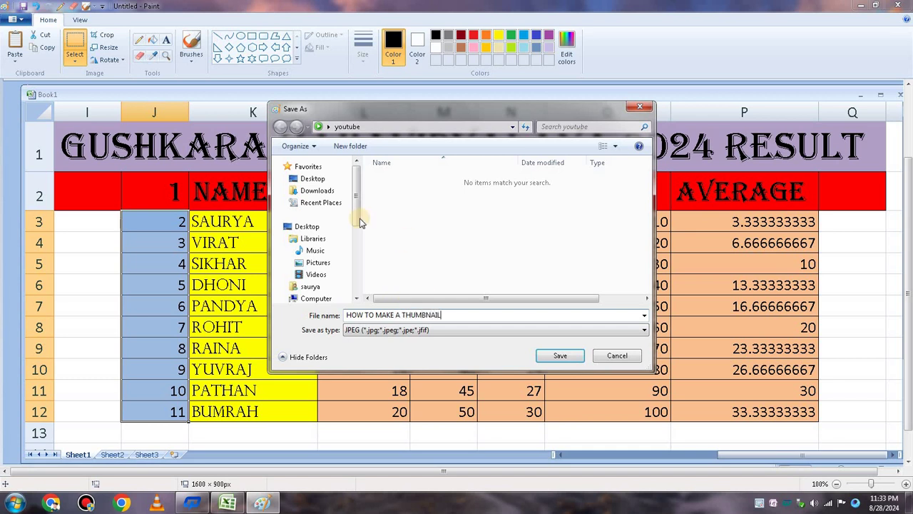
{"action": "left_click_drag", "start_coordinate": [360, 207], "coordinate": [358, 264]}
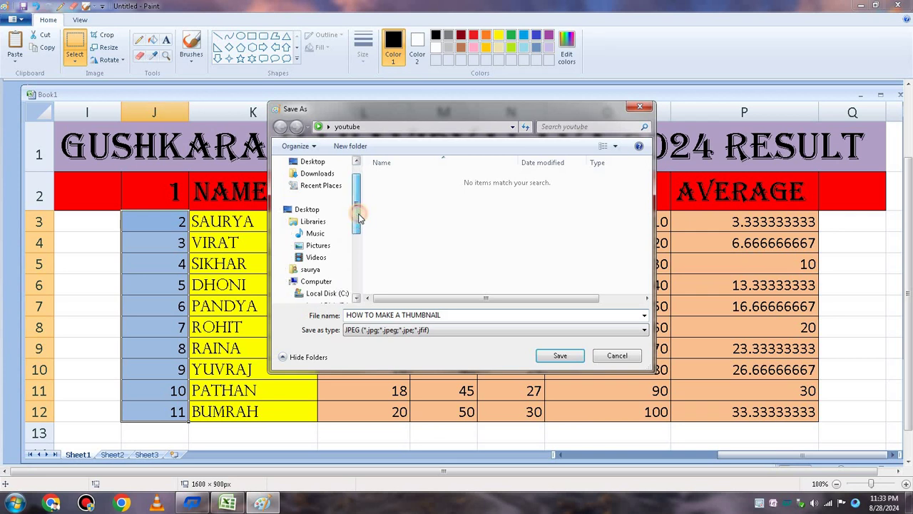
{"action": "left_click", "coordinate": [329, 284]}
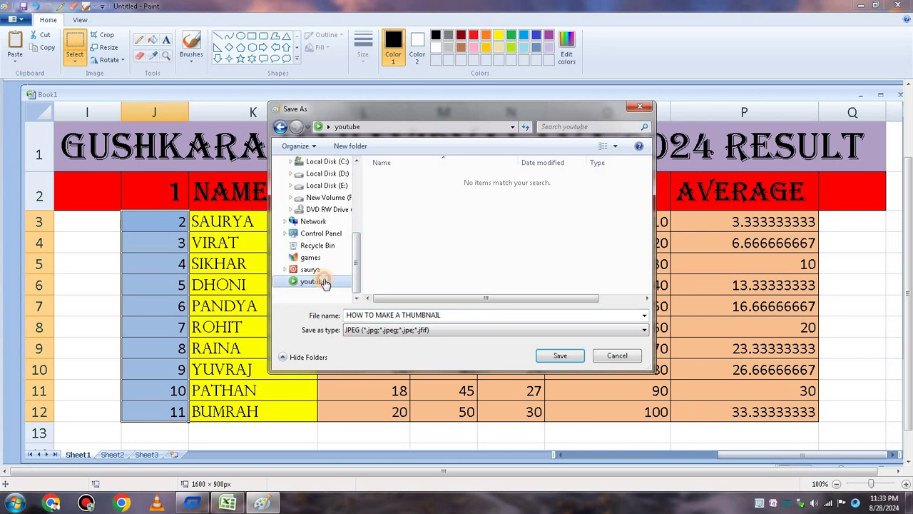
{"action": "left_click", "coordinate": [554, 355]}
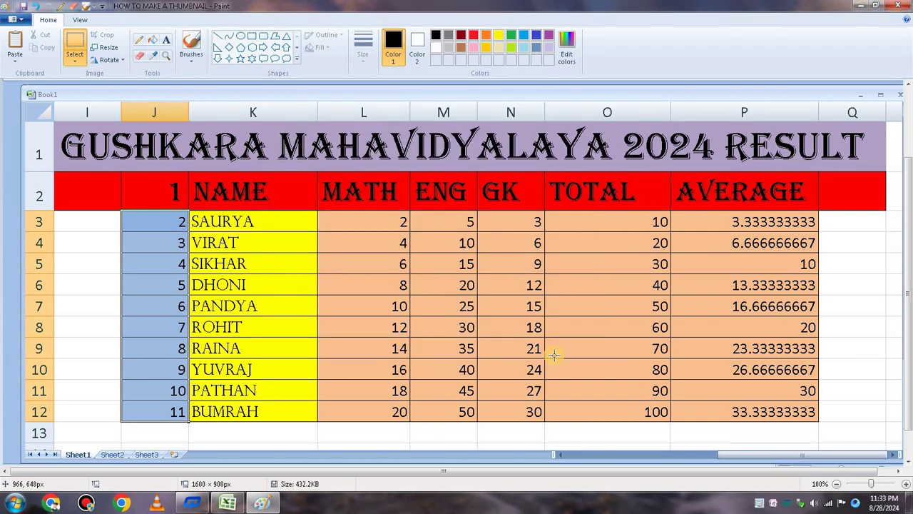
Minimize Paint and view the saved thumbnail JPEG from the youtube folder full screen
{"action": "left_click", "coordinate": [856, 5]}
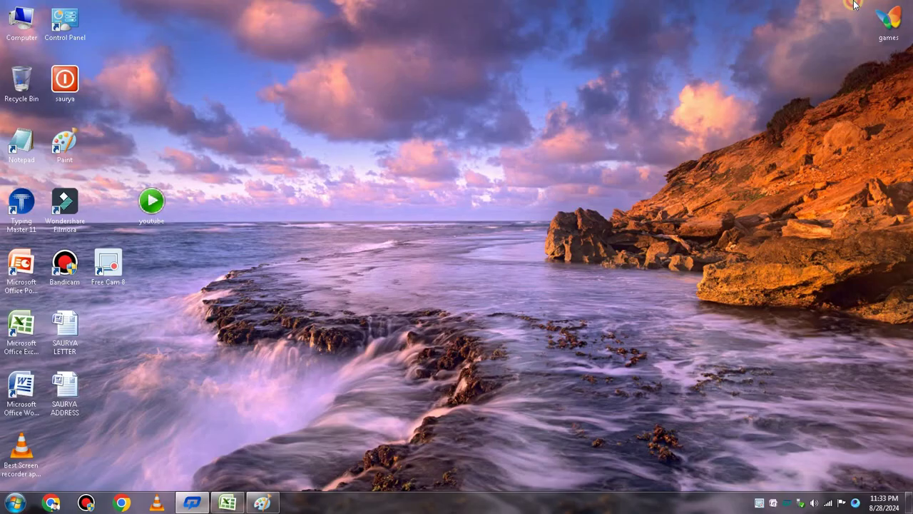
{"action": "double_click", "coordinate": [151, 201]}
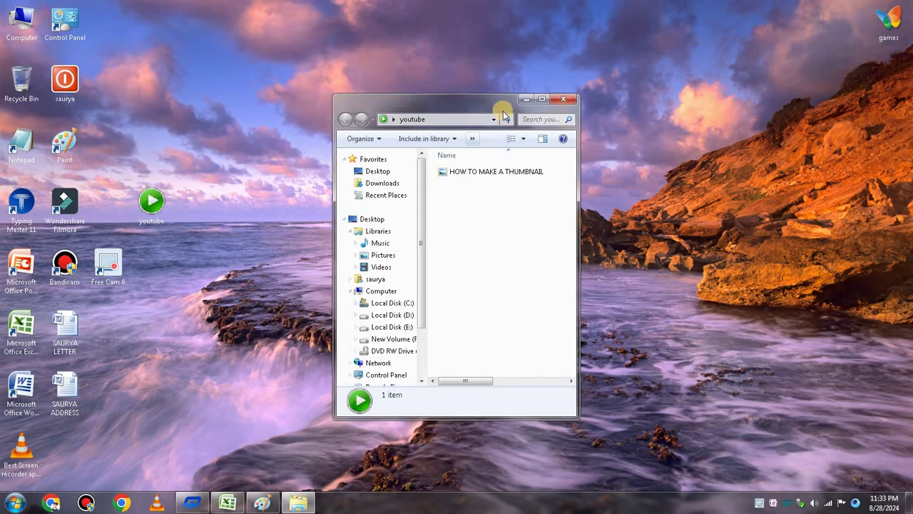
{"action": "left_click", "coordinate": [544, 99]}
{"action": "double_click", "coordinate": [189, 73]}
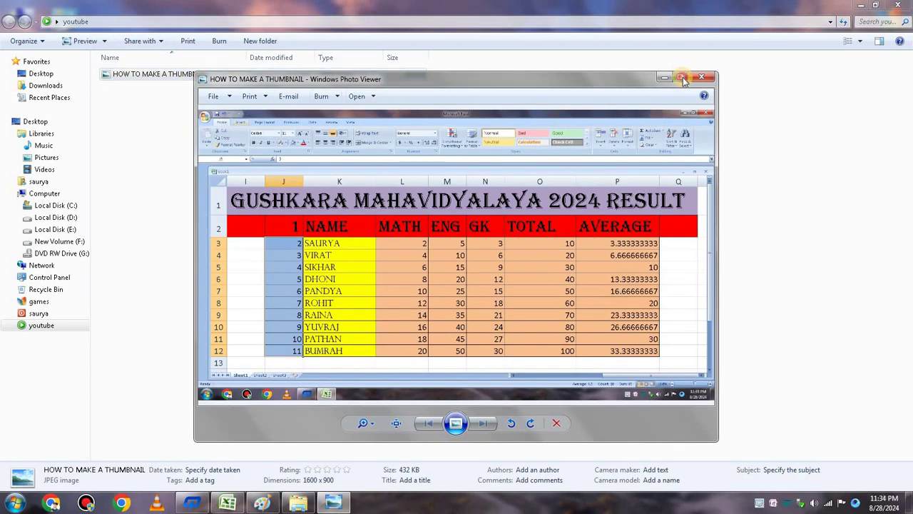
{"action": "left_click", "coordinate": [679, 76]}
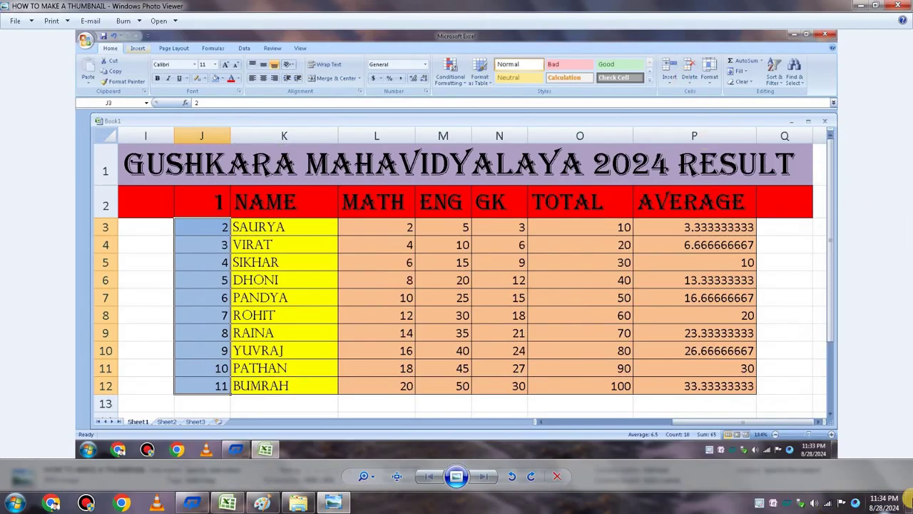
{"action": "left_click", "coordinate": [759, 503]}
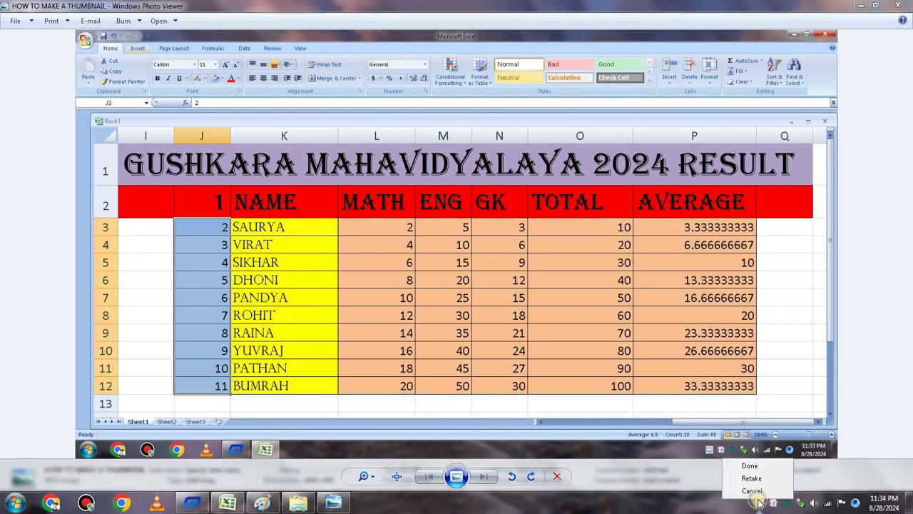